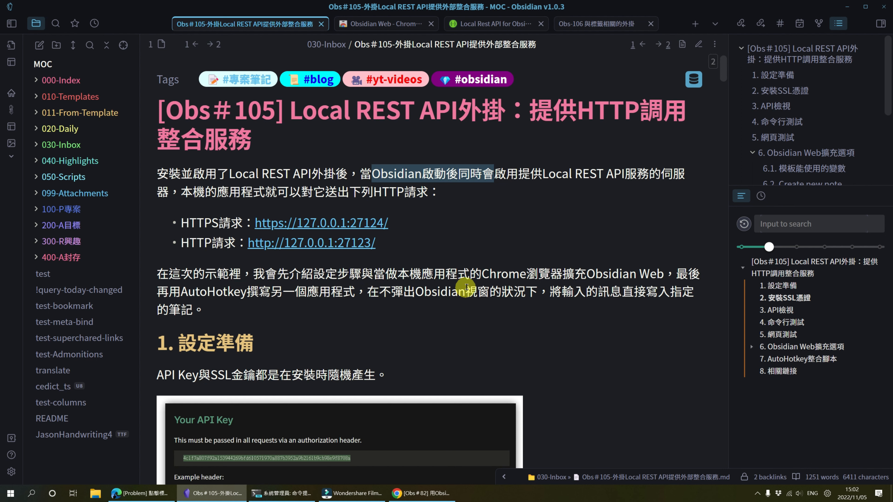
Read the Local REST API note's introduction and setup section, plus the Obsidian Web page in the Chrome Web Store
scroll(544, 271, down, 3)
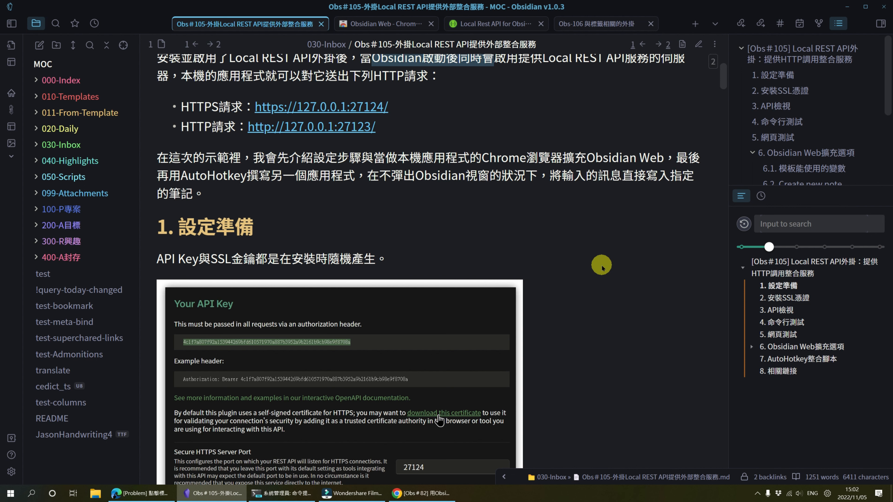
scroll(602, 268, down, 3)
scroll(602, 268, down, 3)
scroll(602, 267, up, 10)
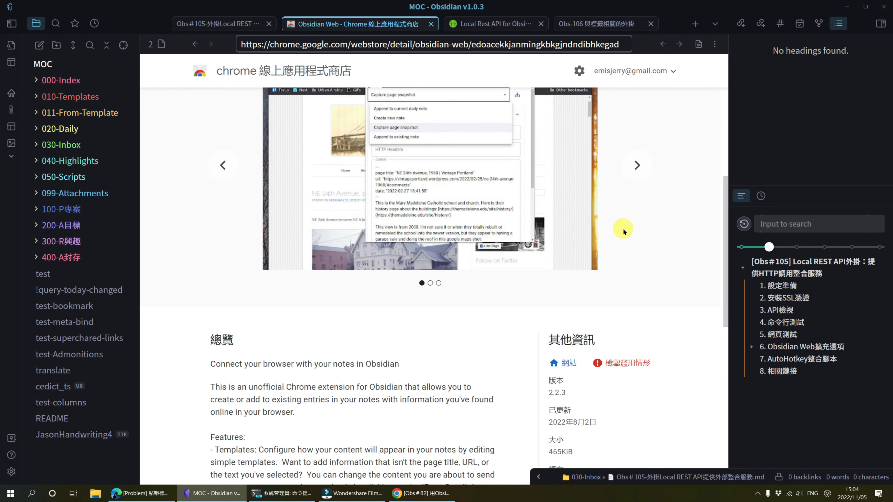
scroll(623, 228, up, 5)
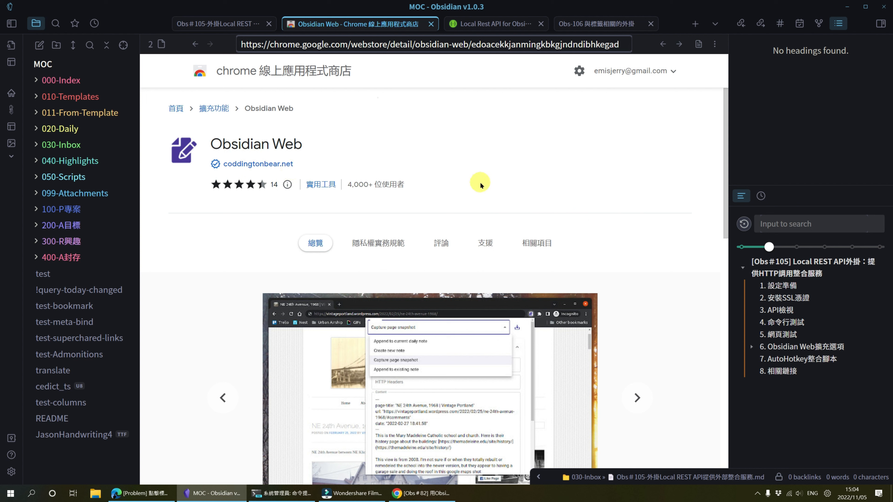
Switch to Chrome and open the options page of the Obsidian Web extension
key(alt+Tab)
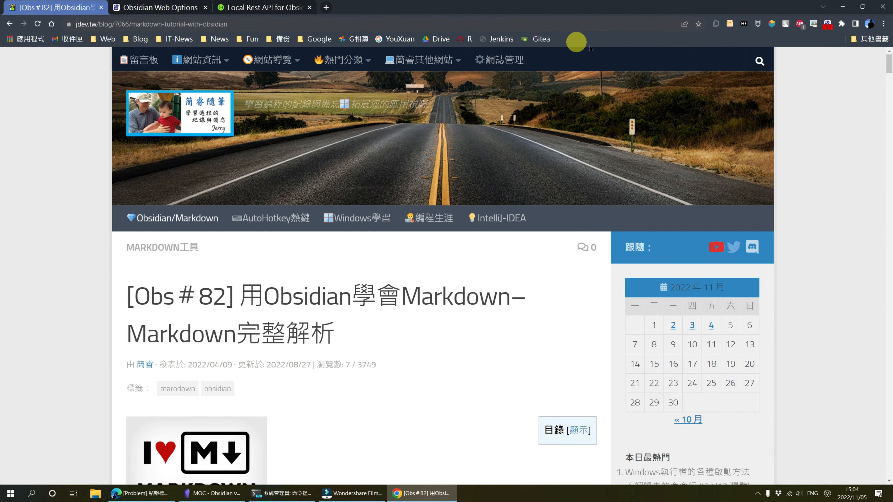
click(178, 10)
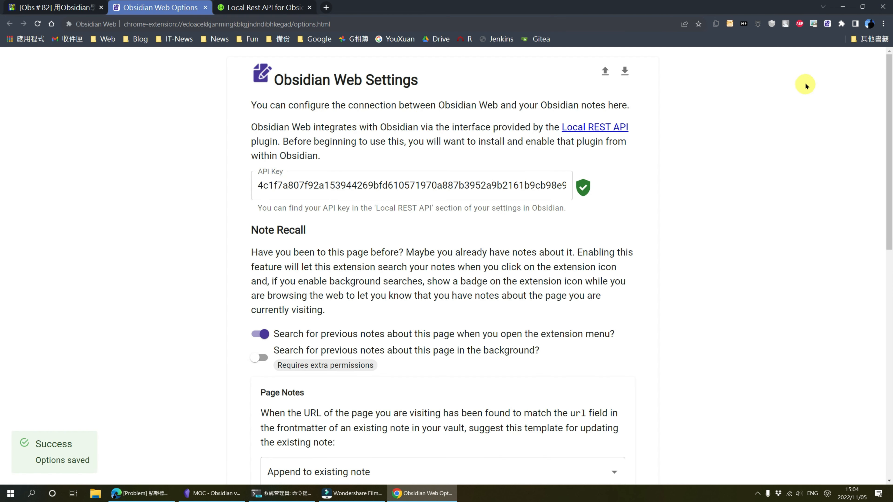
click(842, 24)
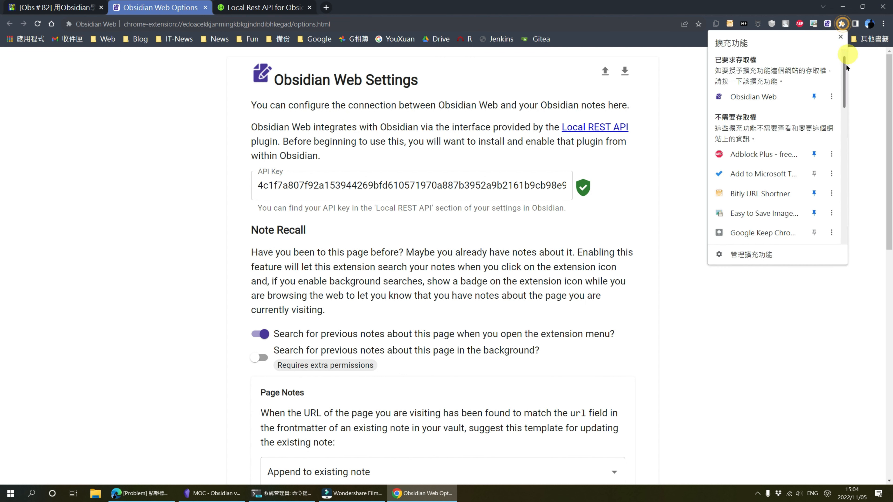
click(678, 35)
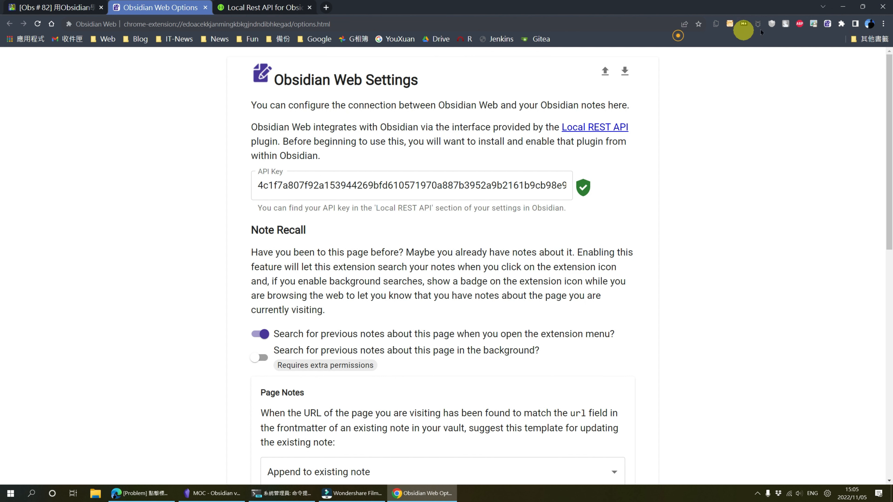
right_click(828, 24)
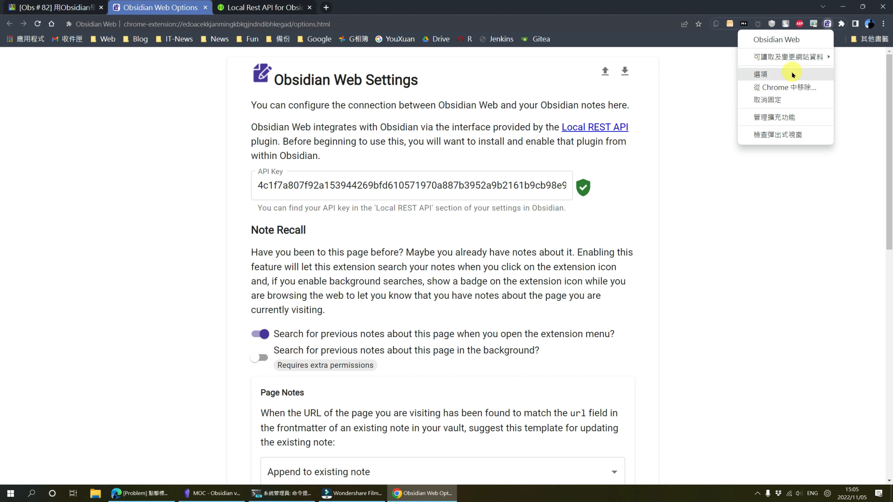
click(777, 75)
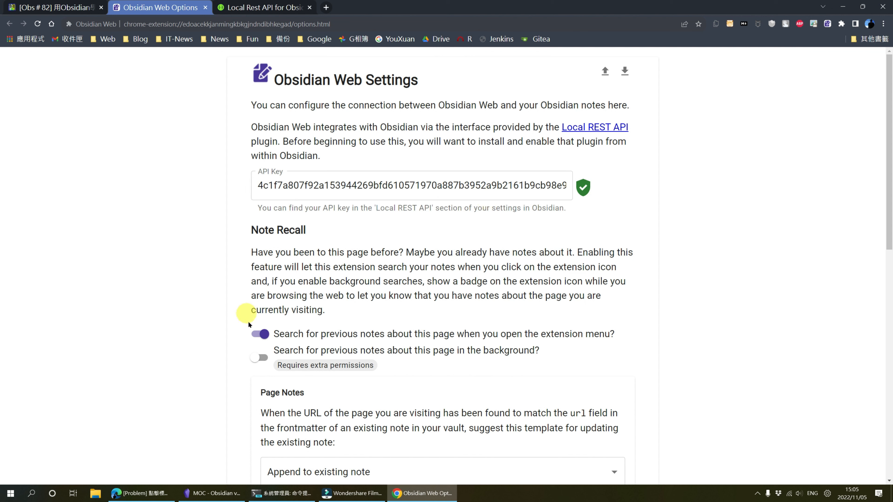
Inspect the full API key stored in the Obsidian Web settings
click(340, 186)
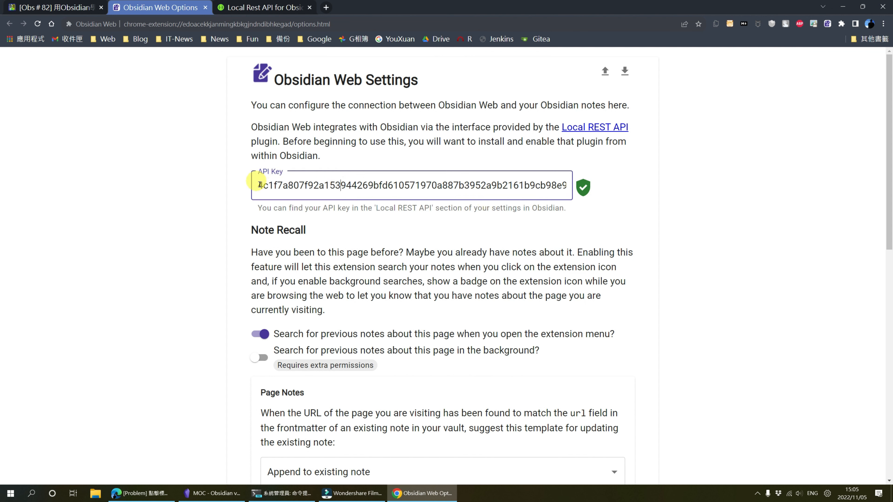
drag(260, 185, 648, 190)
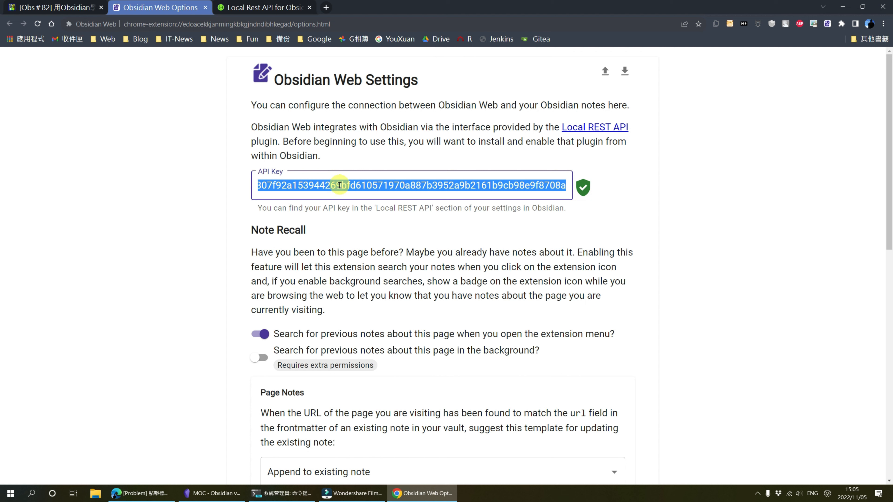
click(369, 188)
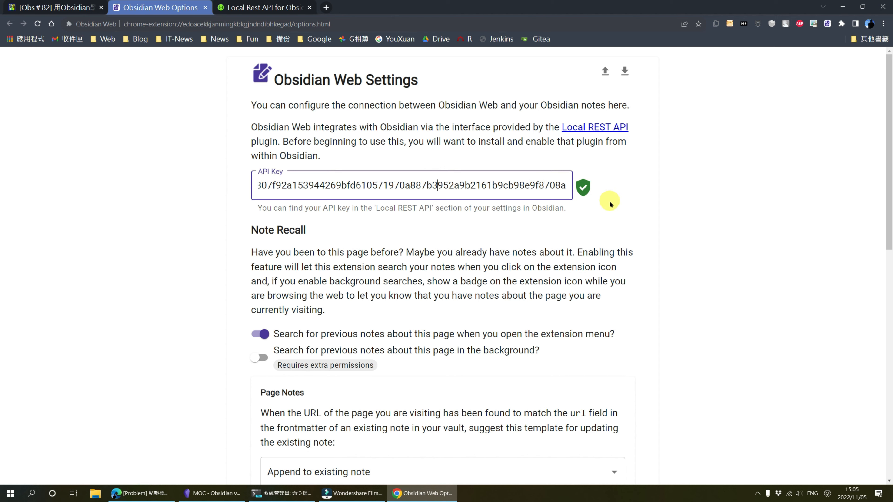
Open the "Patch to Read-it-later.md" template for editing and review its API URL and HTTP headers
scroll(598, 215, down, 10)
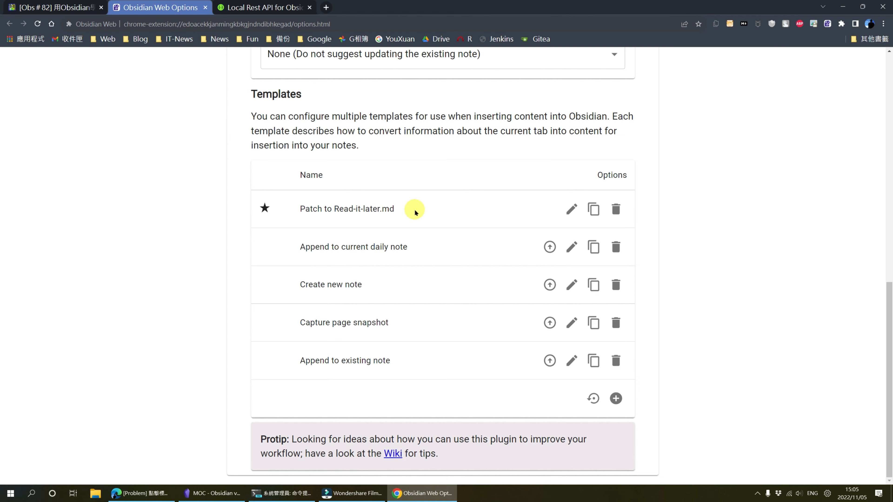
click(578, 207)
scroll(348, 214, down, 1)
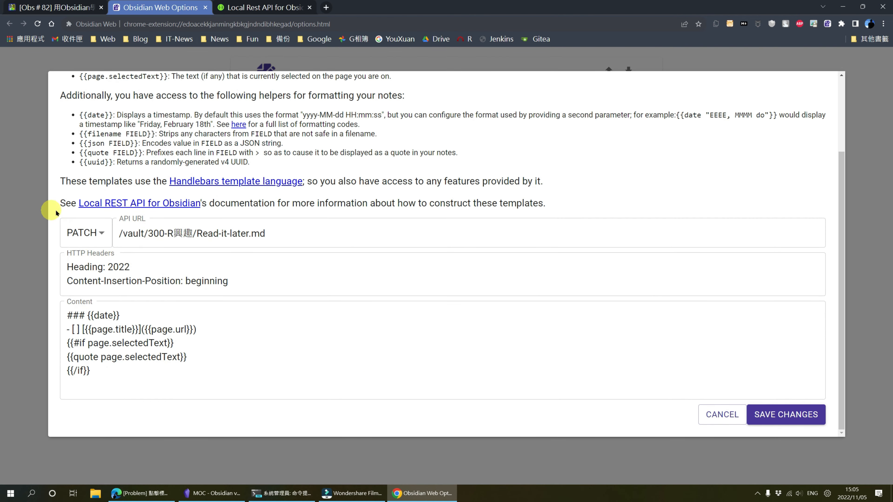
click(300, 230)
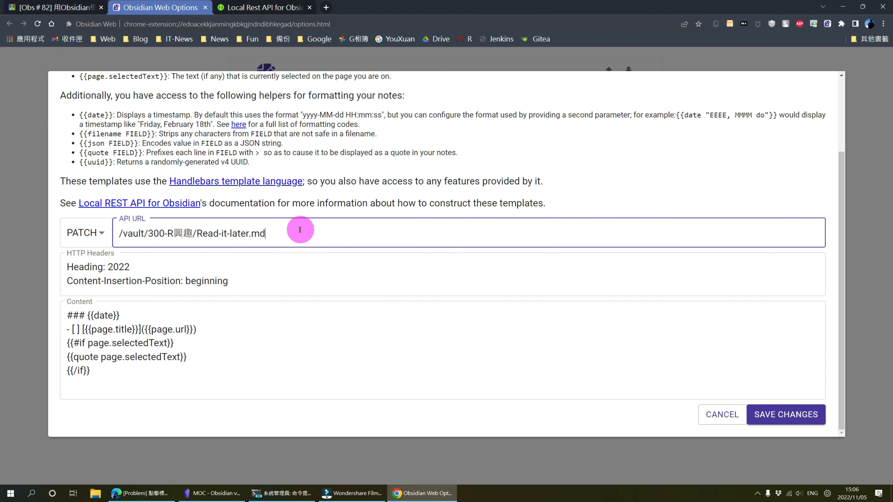
drag(300, 230, 54, 232)
click(131, 266)
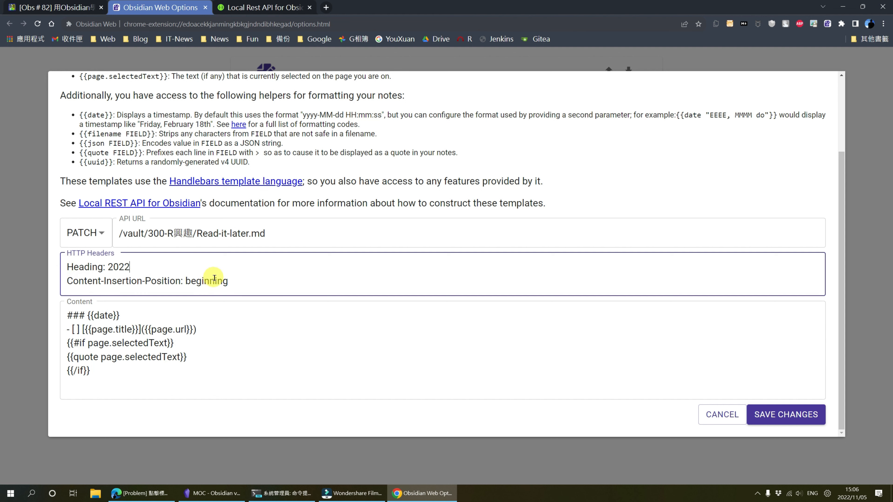
click(230, 280)
Review the template's date, page title and page URL placeholders and its target file name, and save the template
click(68, 315)
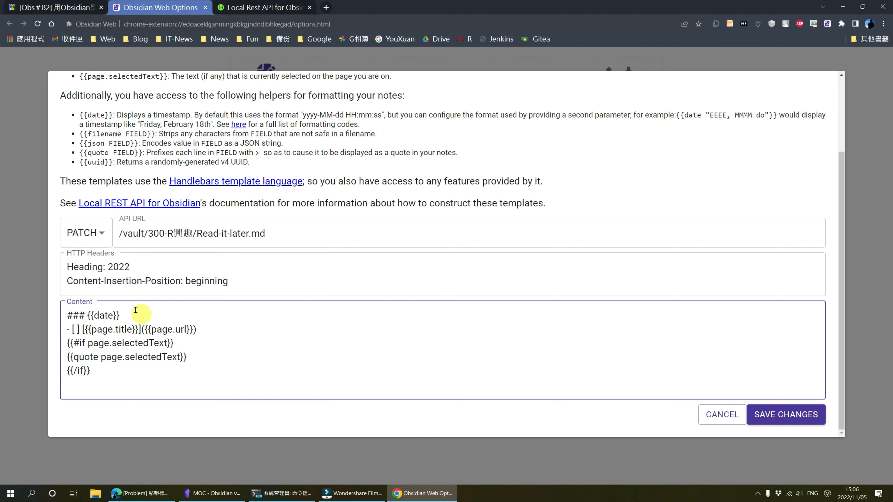
drag(128, 317, 87, 315)
click(108, 329)
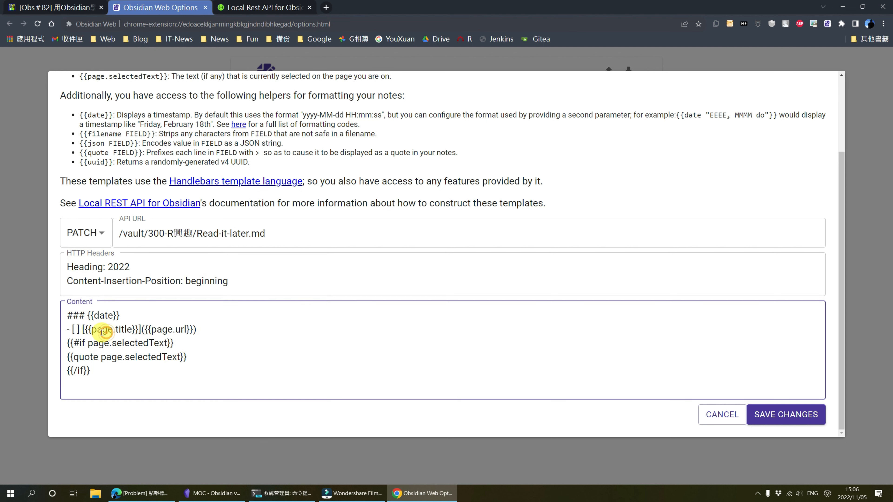
click(154, 330)
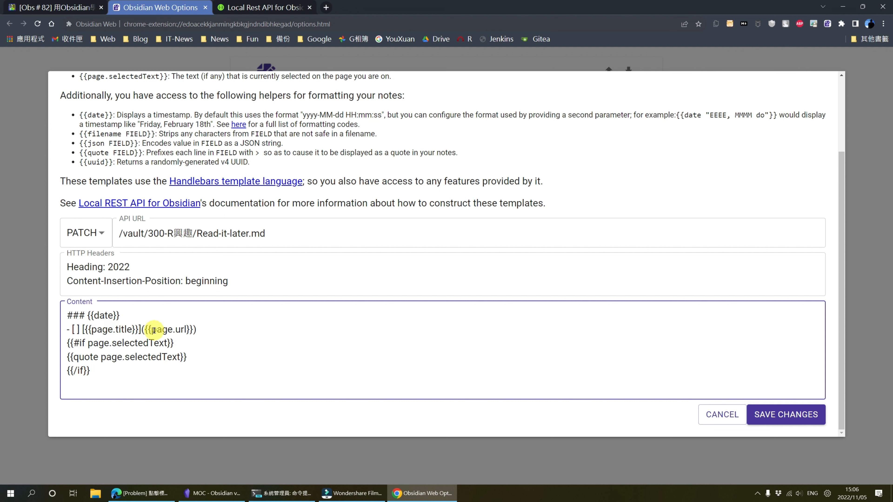
click(202, 233)
drag(197, 234, 289, 233)
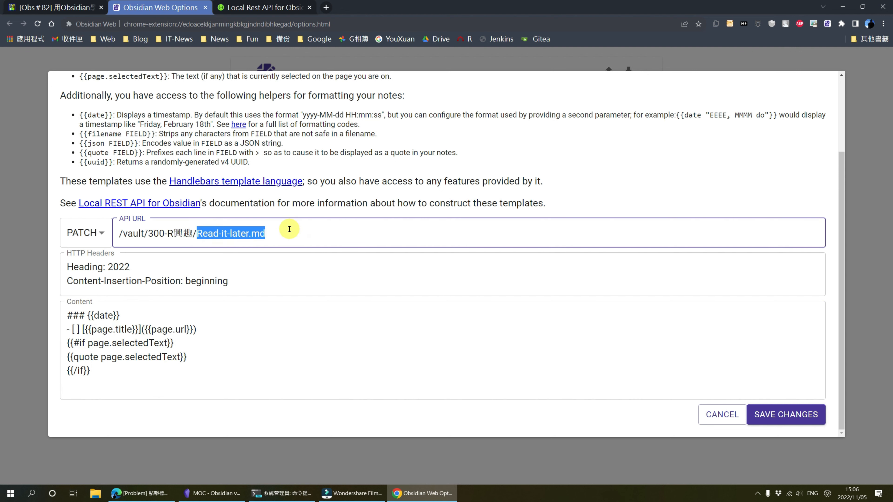
click(786, 414)
Go to the [Obs＃82] Markdown article and select the whole numbered list under "1. Markdown是什麼？"
click(62, 10)
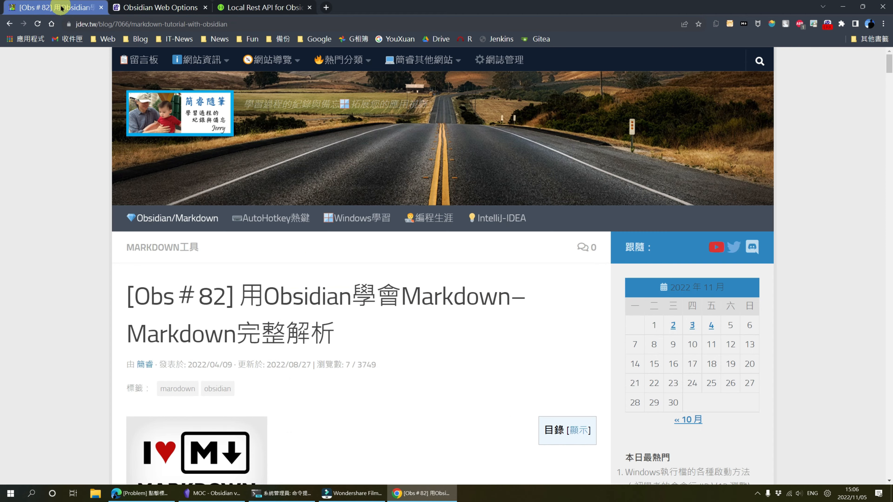
scroll(548, 237, down, 7)
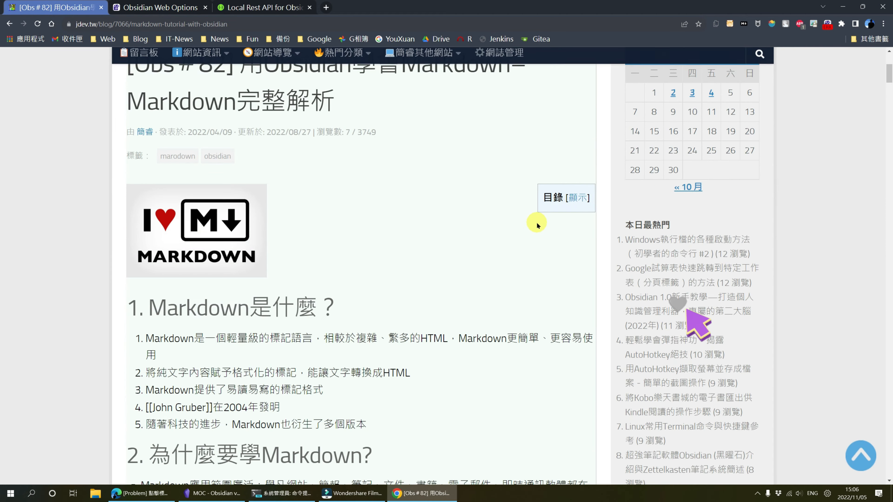
click(147, 221)
drag(147, 221, 401, 292)
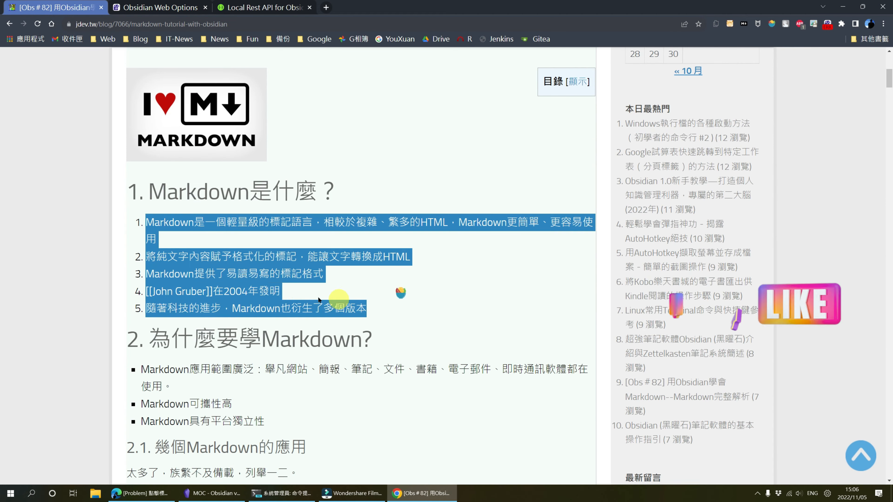
Send the selected text to Obsidian through the Obsidian Web extension with the "Patch to Read-it-later.md" template
click(826, 24)
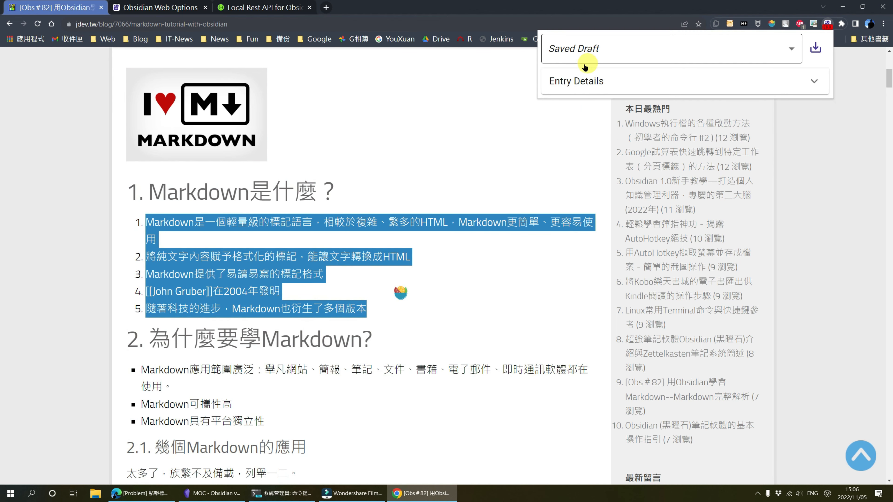
click(792, 45)
scroll(702, 60, down, 2)
scroll(702, 60, up, 2)
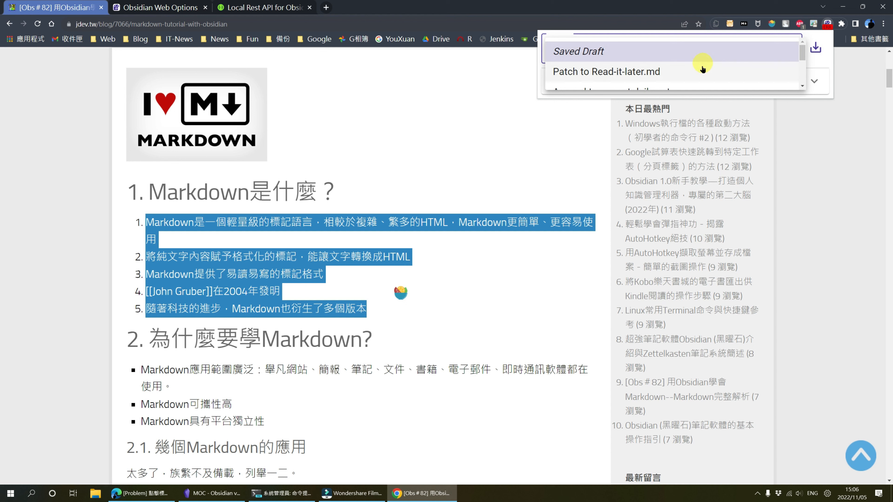
scroll(589, 74, down, 2)
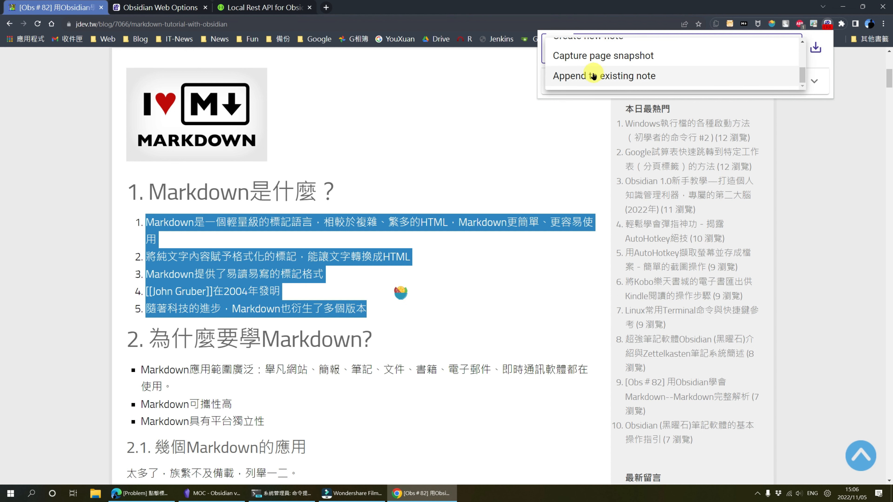
scroll(590, 74, up, 2)
click(592, 73)
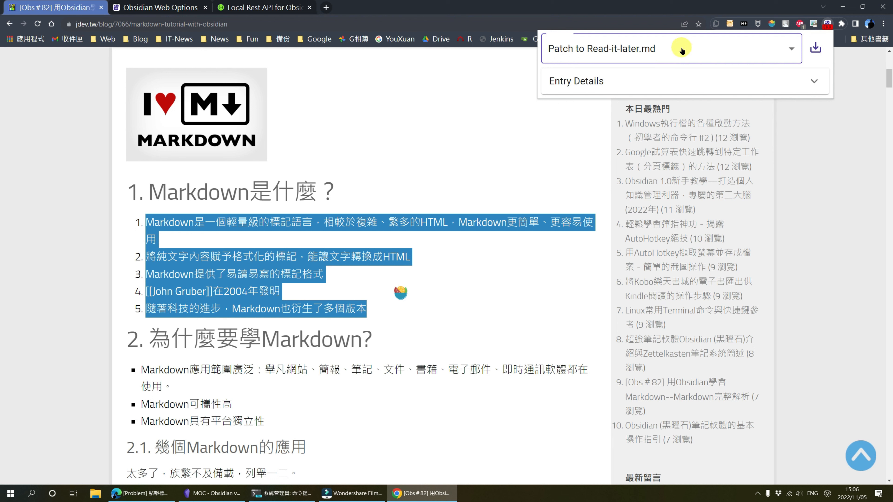
click(818, 52)
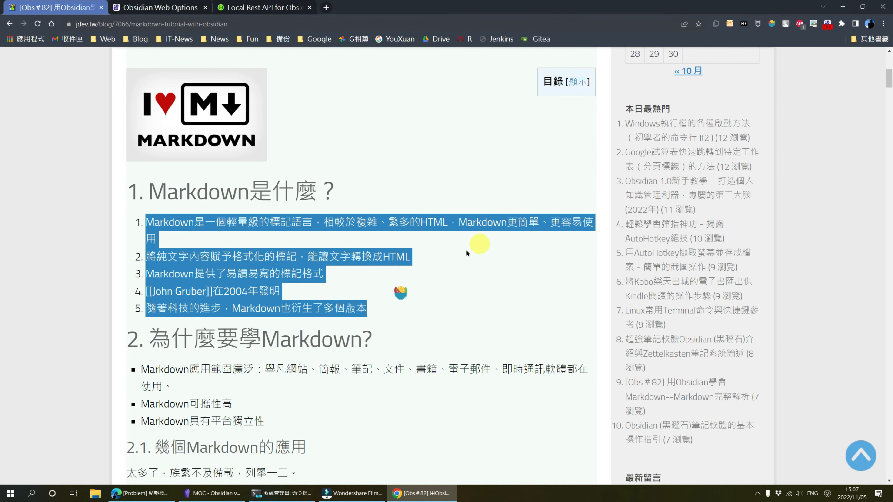
Switch to Obsidian and open the Read-it-later note by searching for "read-it"
click(214, 494)
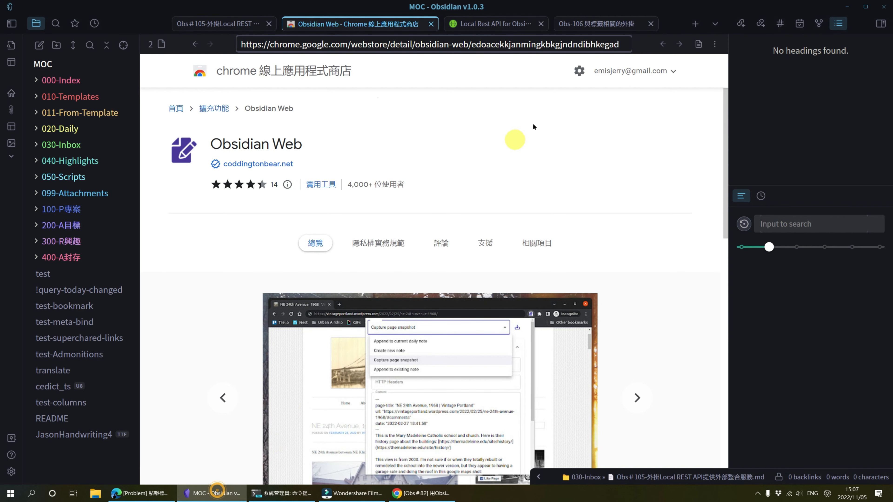
key(ctrl+o)
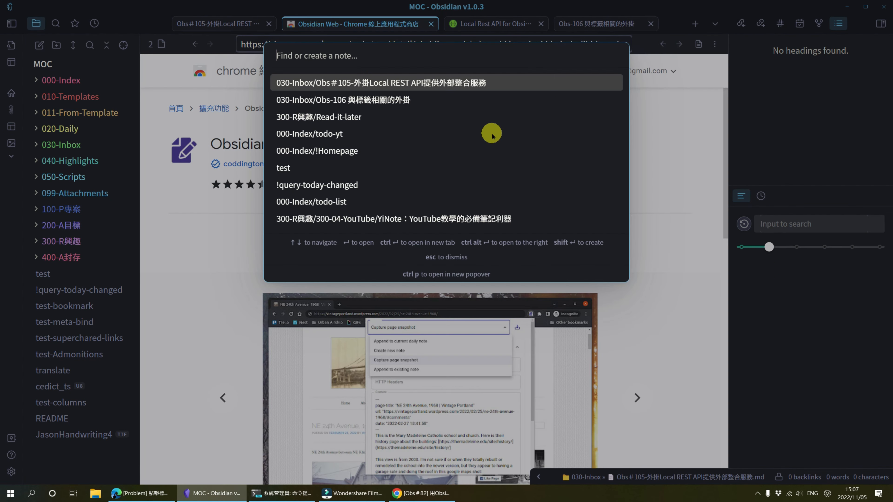
text(read-it)
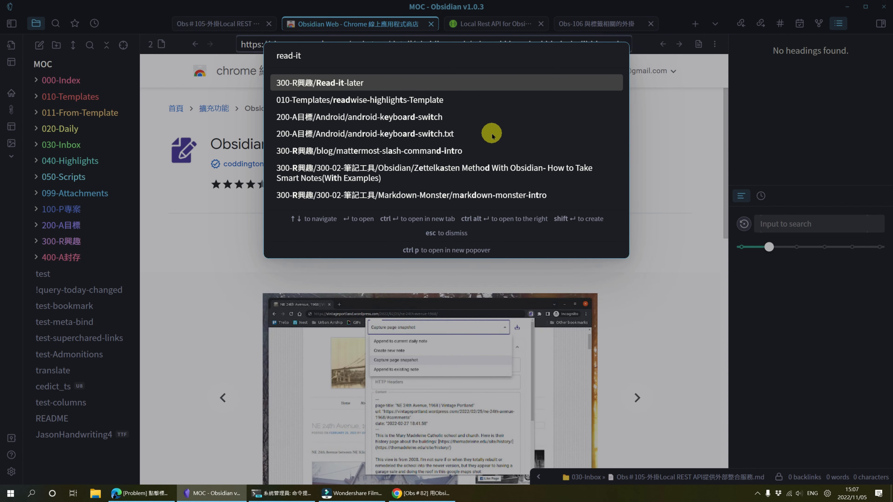
key(Return)
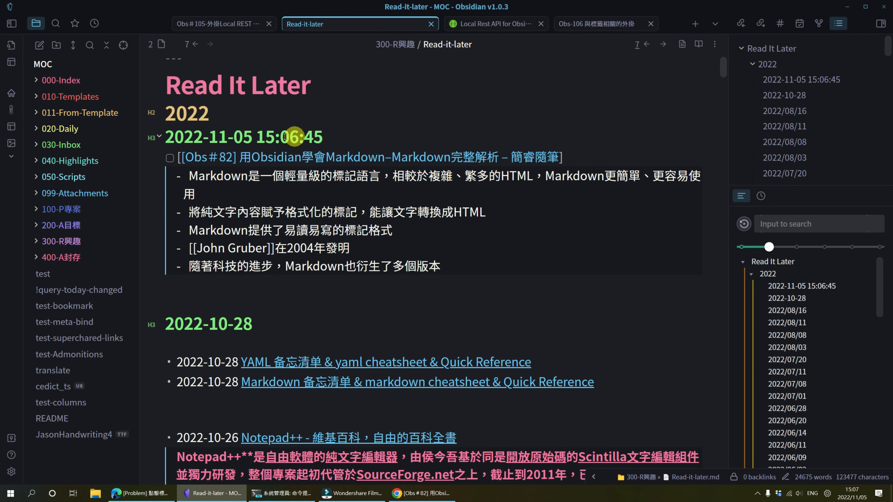
Examine the newly inserted entry under the 2022 heading: its timestamp, article link and quoted list
drag(353, 137, 169, 140)
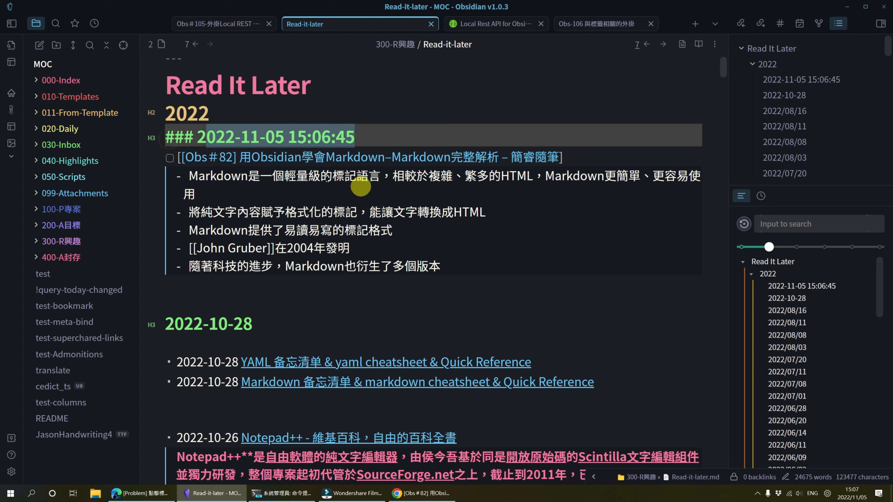
click(245, 250)
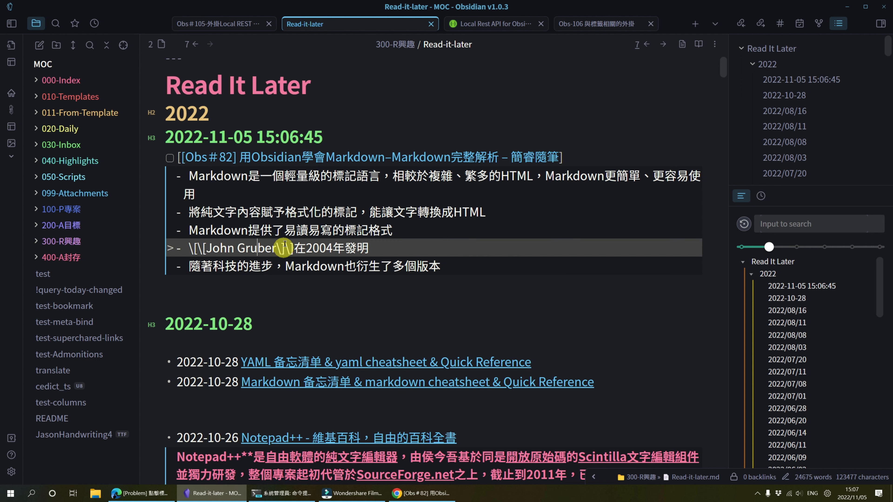
click(215, 285)
scroll(225, 253, down, 2)
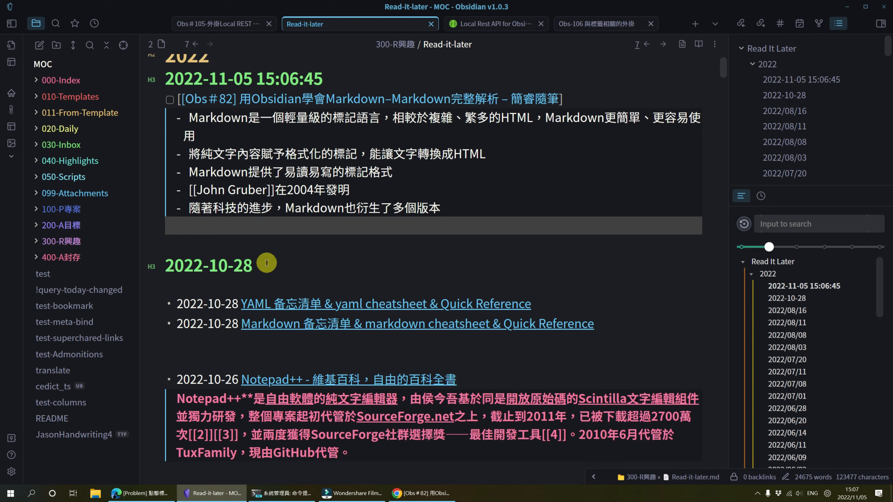
Switch to the Markdown article in Chrome and select the heading "2. 為什麼要學Markdown?" together with its bullet list
click(181, 243)
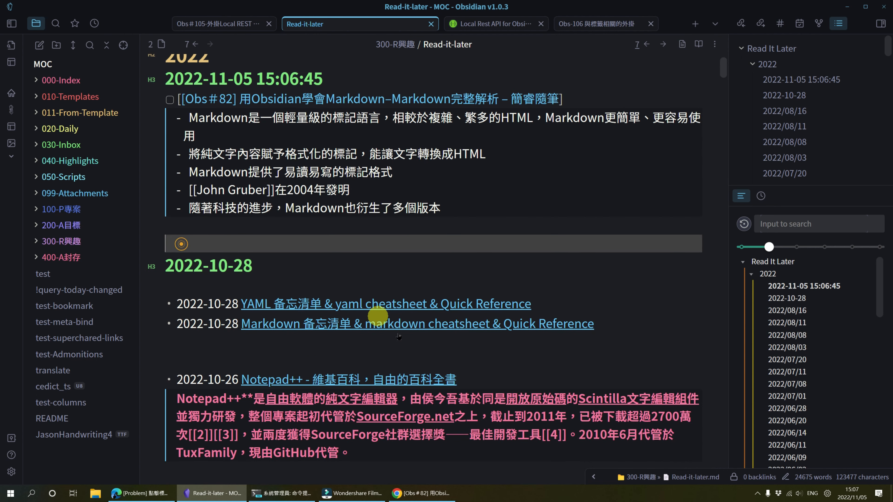
click(417, 492)
scroll(435, 205, down, 3)
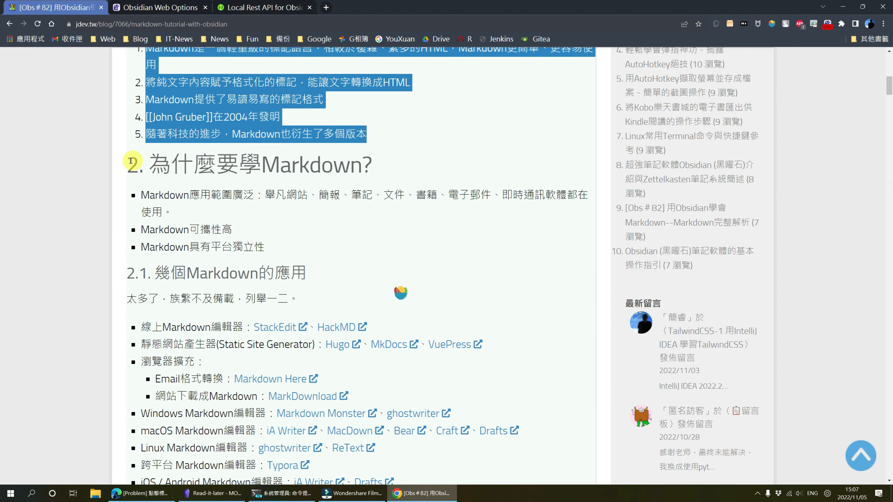
drag(121, 164, 271, 248)
Send the selected section to Obsidian through the Obsidian Web extension using the "Patch to Read-it-later.md" template
click(828, 32)
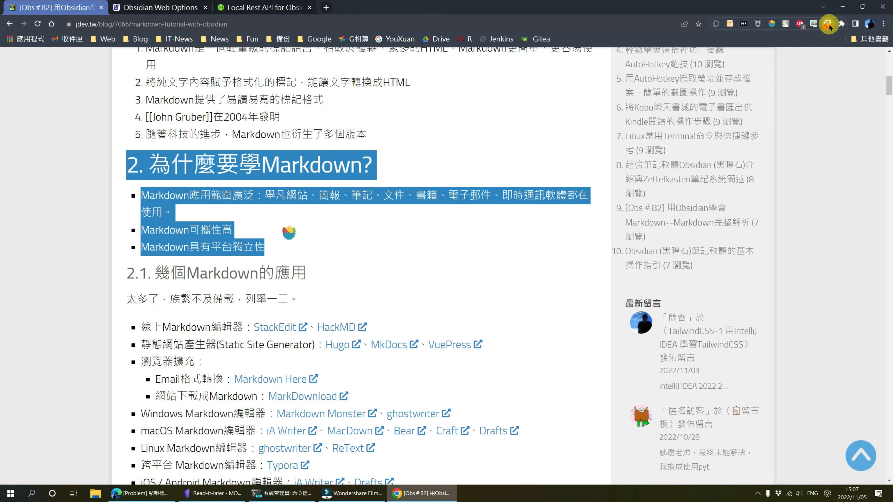
click(790, 46)
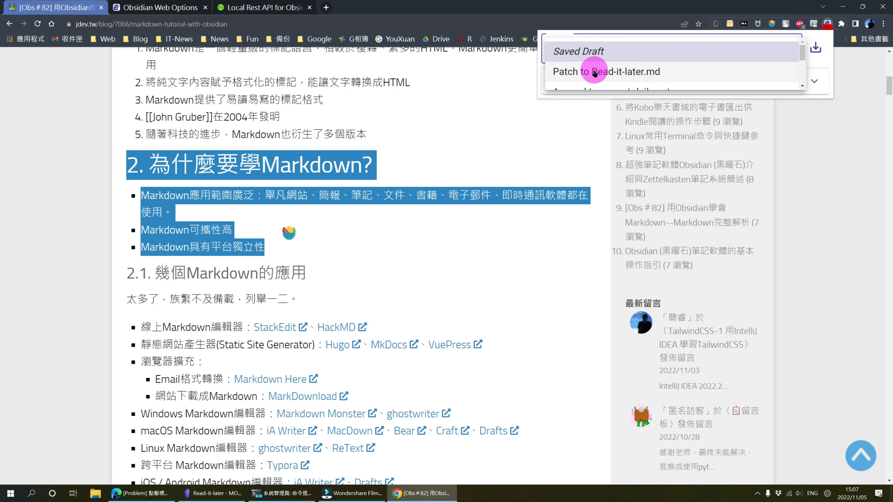
click(595, 72)
click(816, 48)
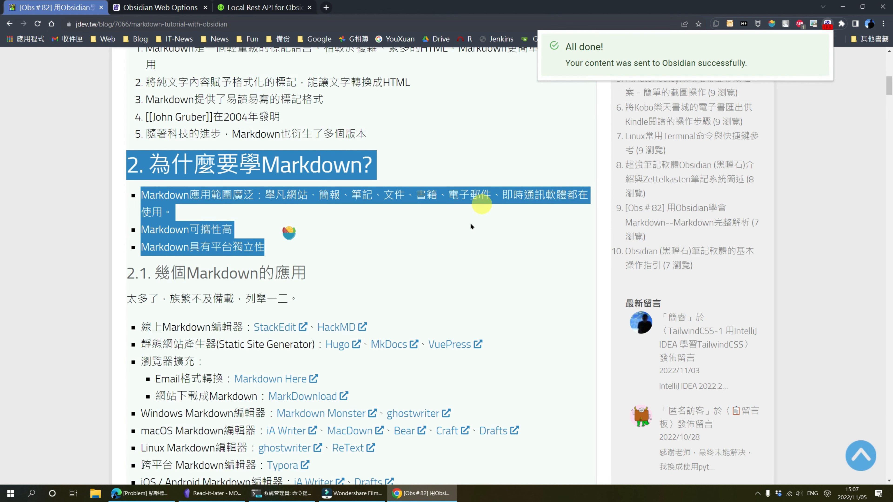
Switch back to Obsidian and examine the newest entry and its placement above the earlier one in the Read-it-later note
click(210, 492)
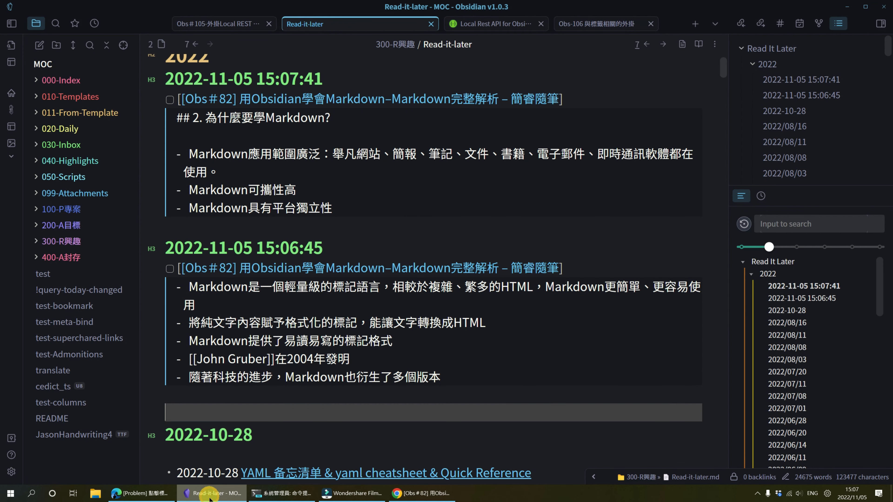
scroll(249, 288, down, 2)
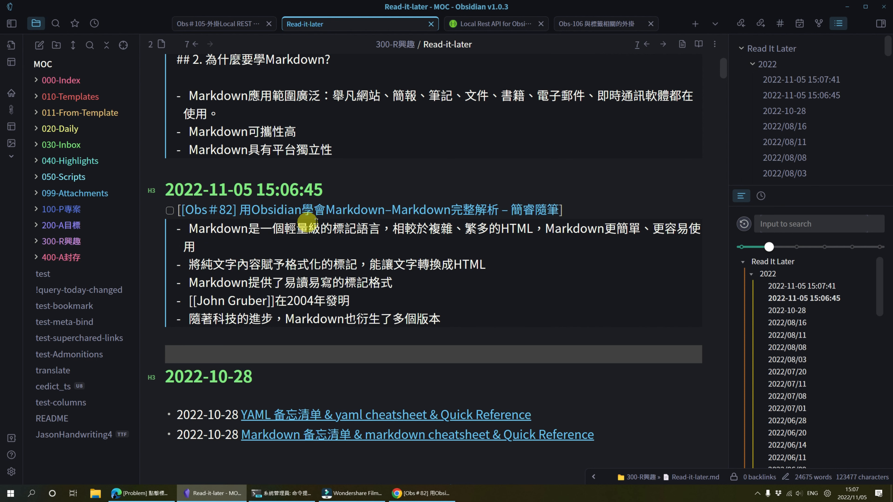
scroll(503, 330, down, 5)
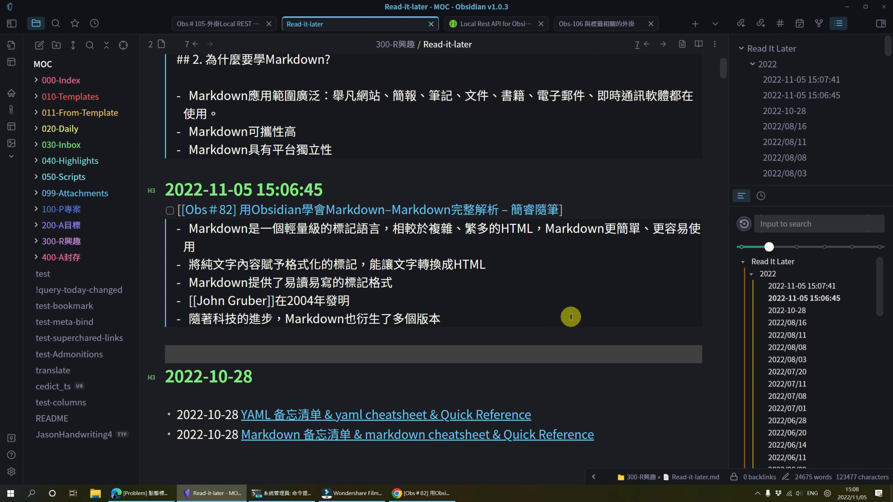
scroll(562, 311, up, 6)
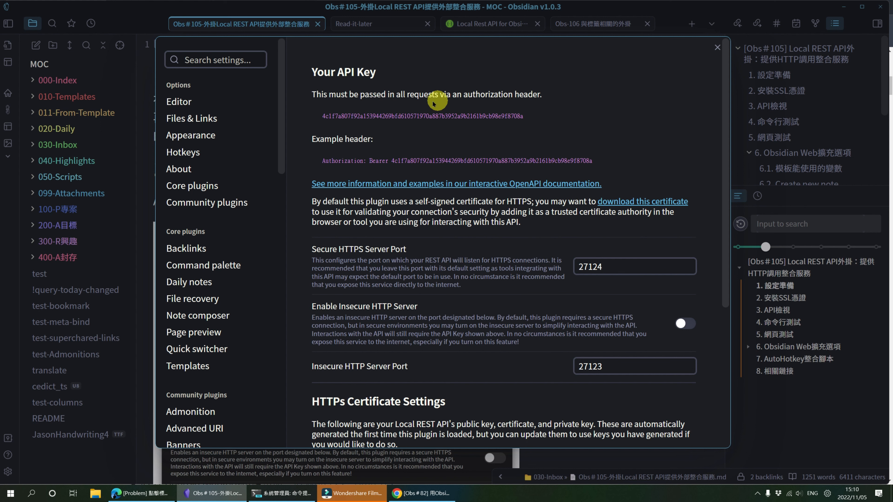
Examine the Local REST API plugin settings: the API key, the HTTPS and HTTP server ports, and the certificate and key fields
double_click(324, 116)
drag(324, 116, 388, 114)
scroll(445, 260, down, 2)
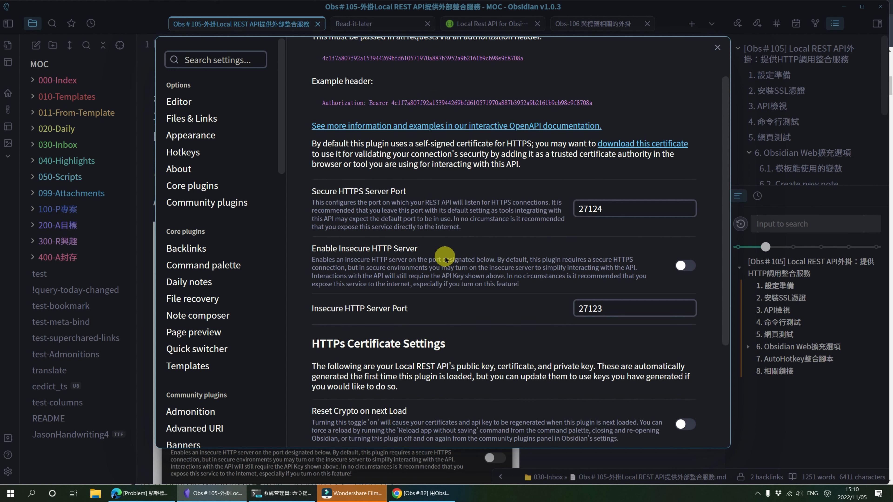
scroll(445, 259, down, 2)
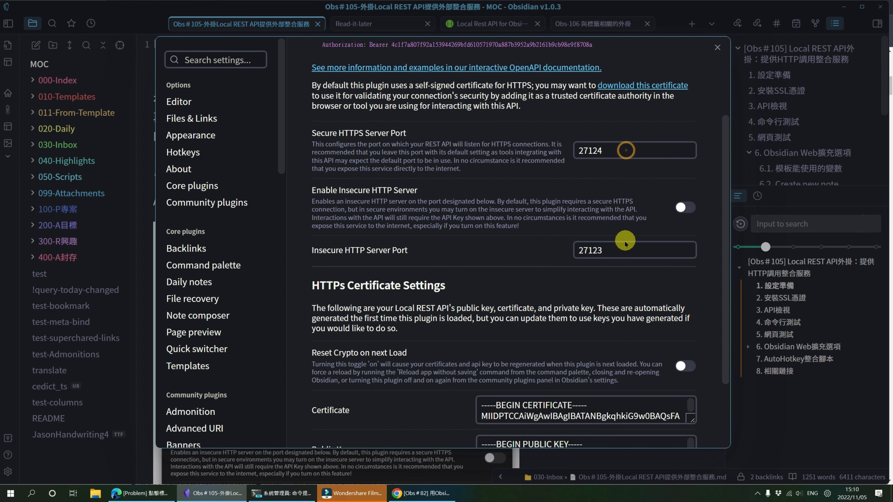
click(625, 148)
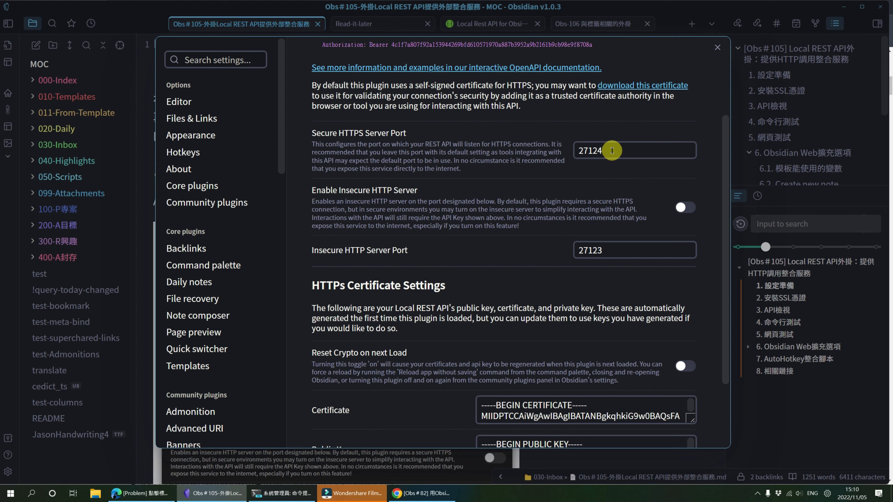
click(619, 248)
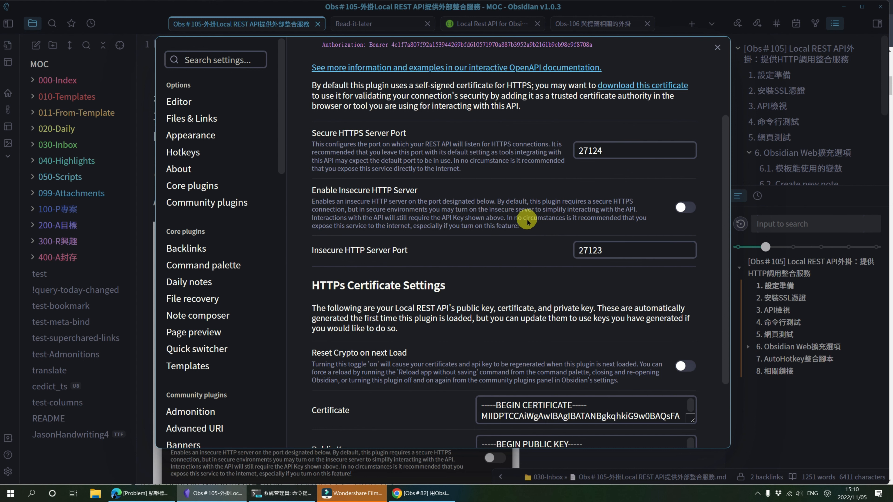
scroll(527, 219, down, 3)
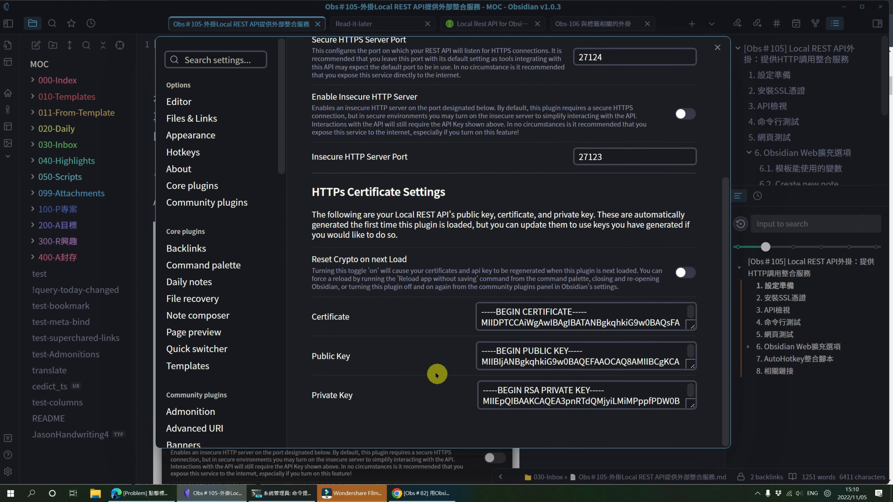
click(373, 393)
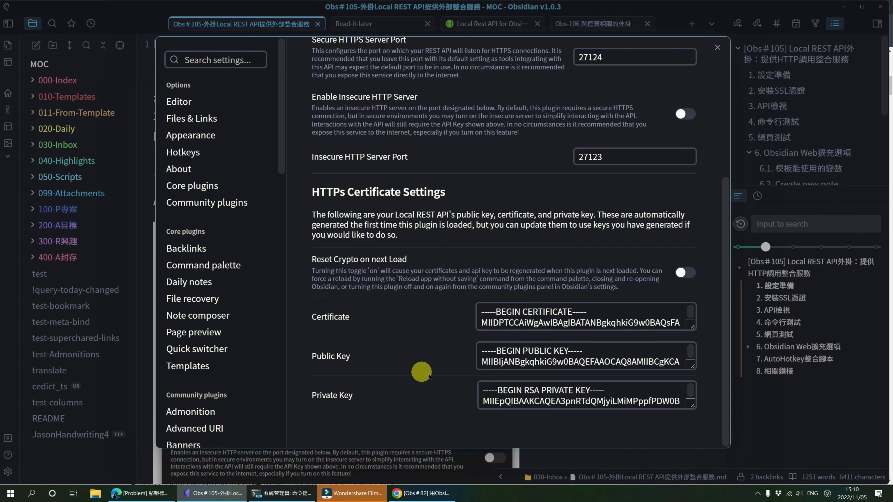
scroll(428, 375, up, 5)
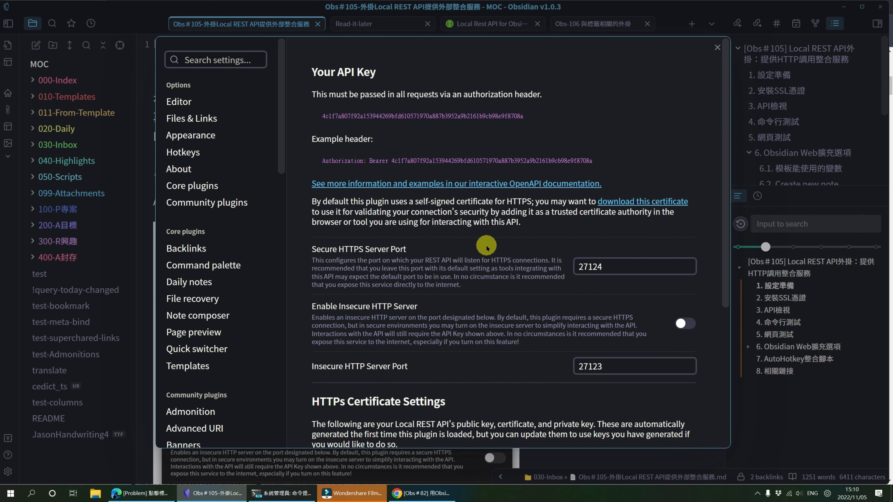
scroll(422, 334, down, 3)
scroll(405, 363, up, 3)
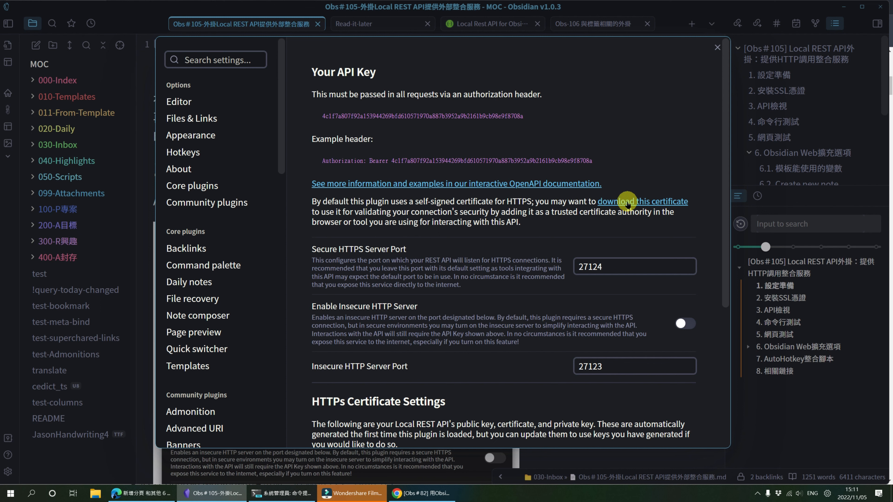
Download the plugin's self-signed certificate to Z:\test\obsidian as "obsidian-local-rest-api (2).crt" and keep the flagged file
click(628, 202)
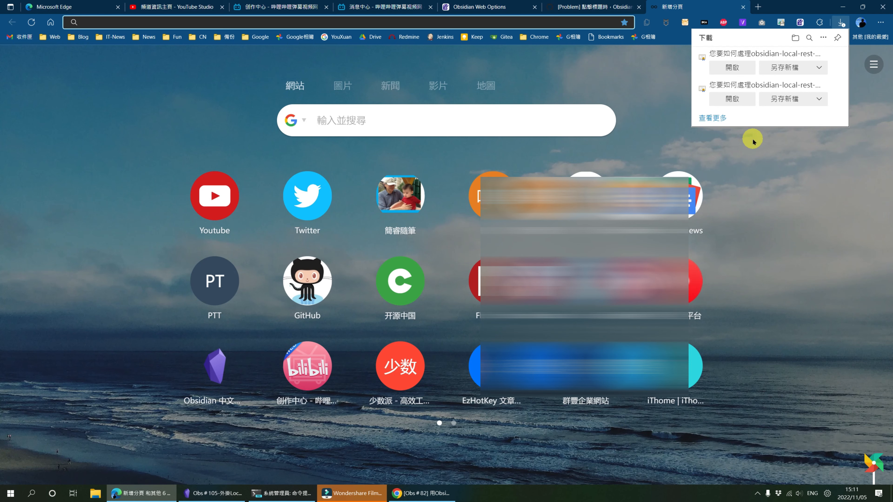
click(777, 68)
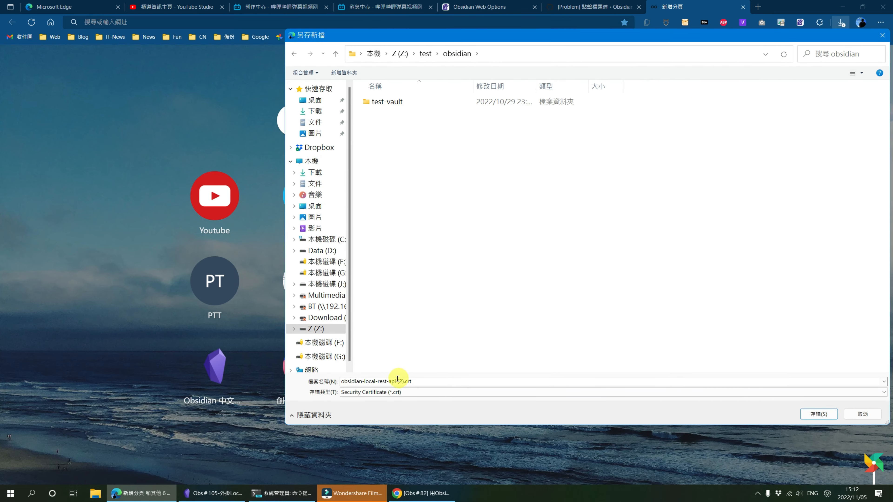
click(396, 380)
key(Return)
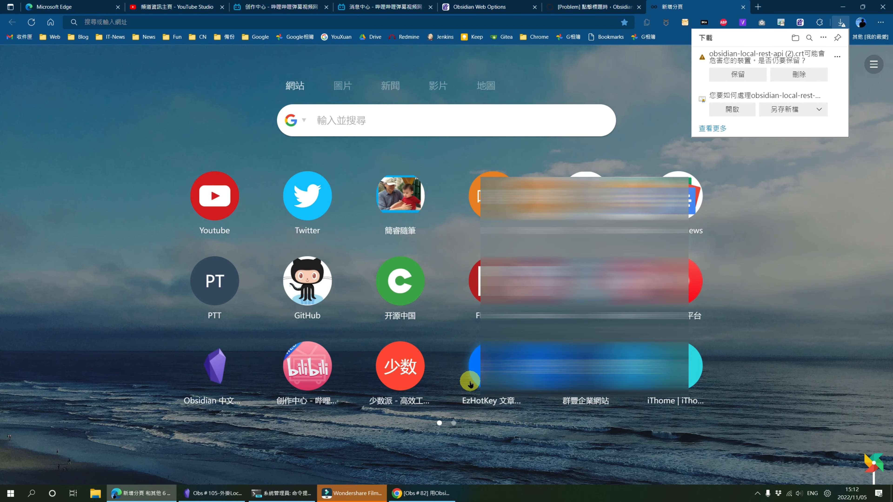
click(733, 74)
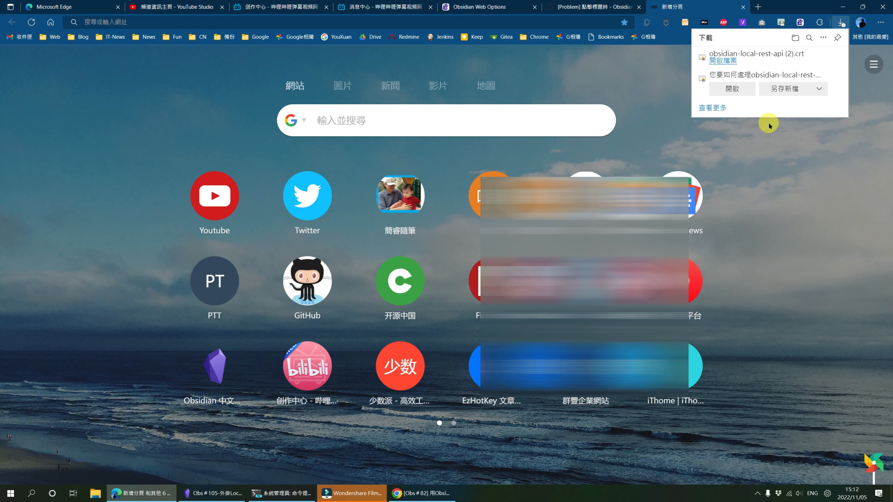
Open the downloaded "obsidian-local-rest-api (2).crt" file, allowing it past the security warning, to view the certificate
click(723, 61)
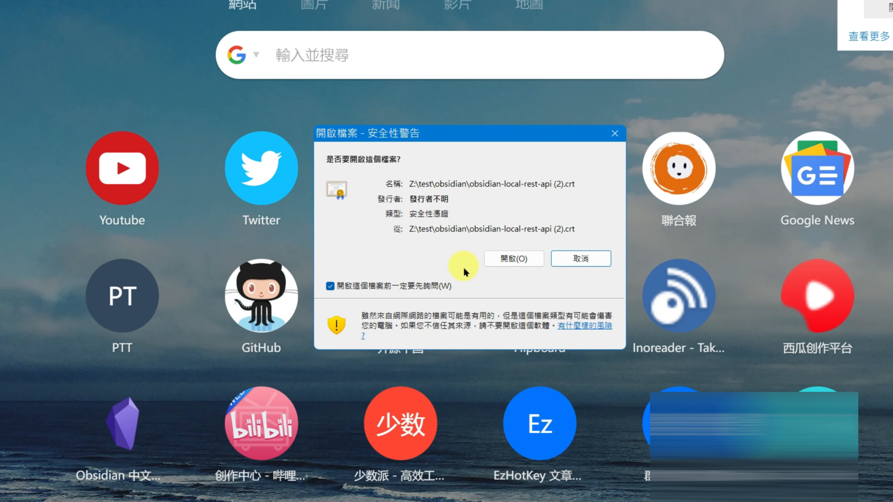
click(510, 261)
drag(5, 7, 285, 9)
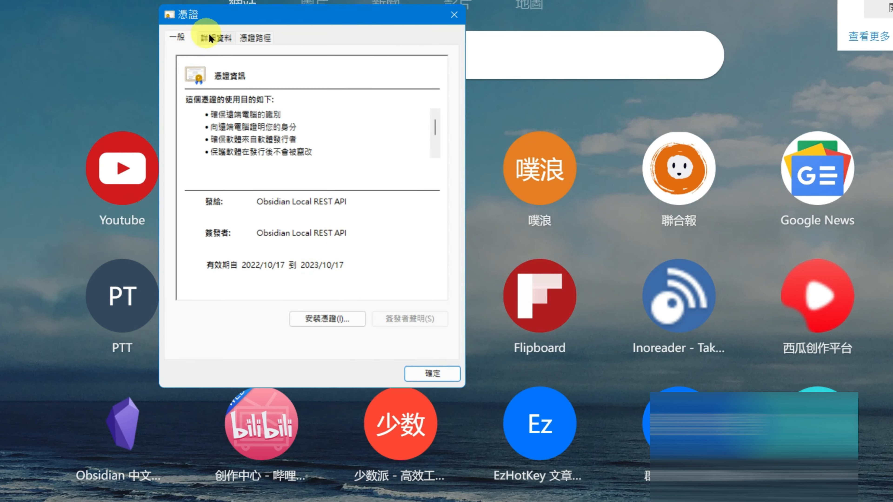
Install the certificate for the current user (目前使用者) in the 受信任的根憑證授權單位 store, and close the certificate window
click(358, 318)
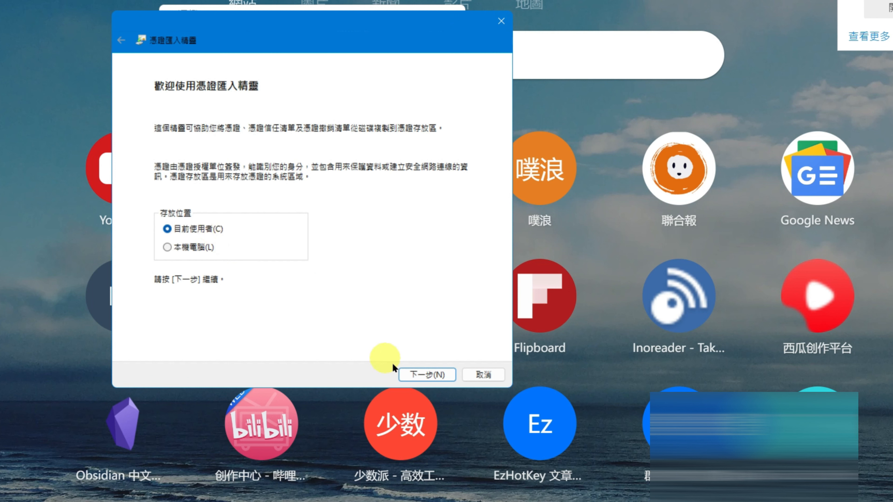
click(192, 248)
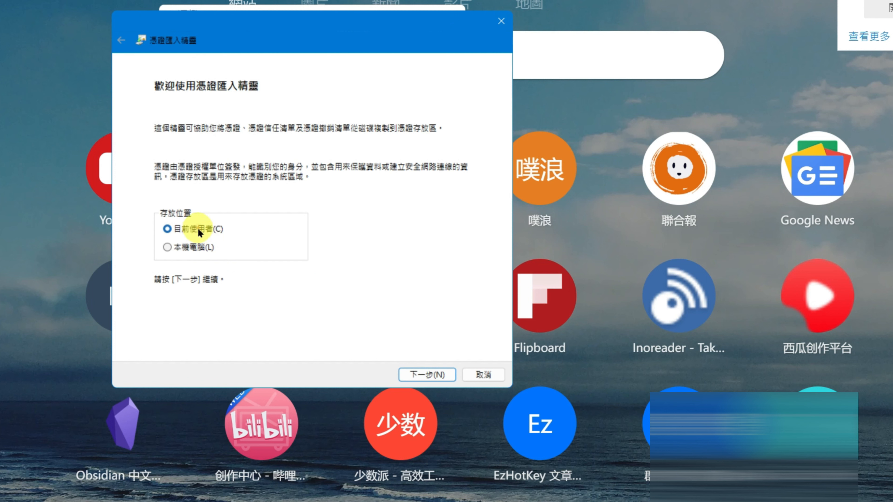
click(440, 375)
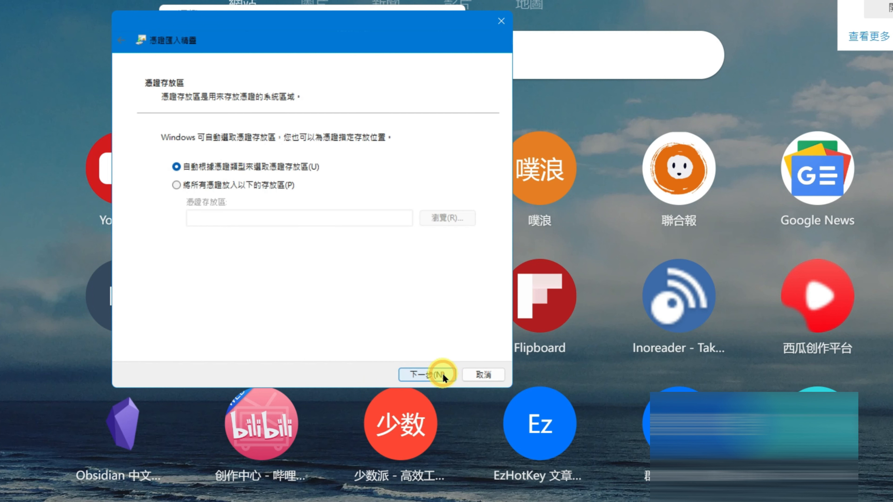
click(222, 186)
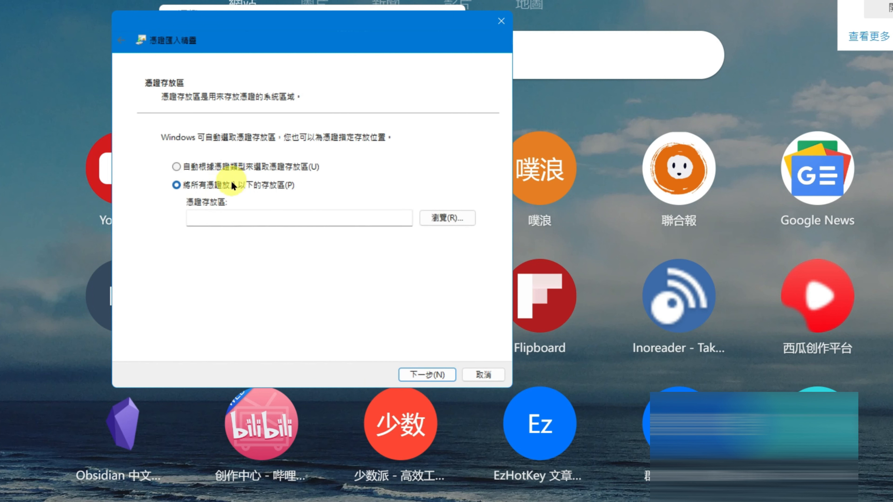
click(455, 220)
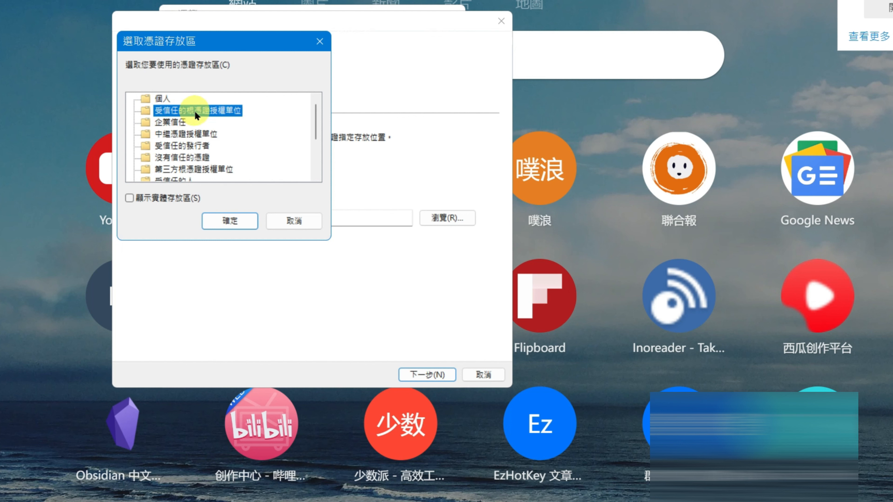
click(248, 224)
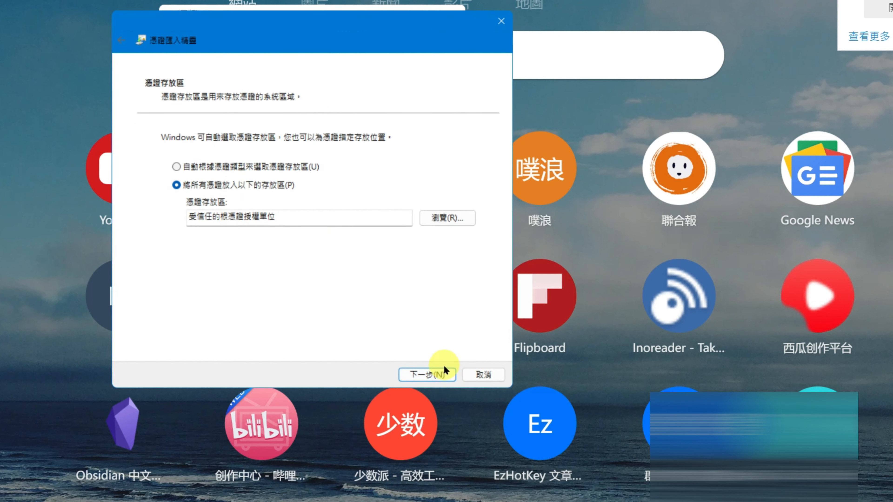
click(442, 374)
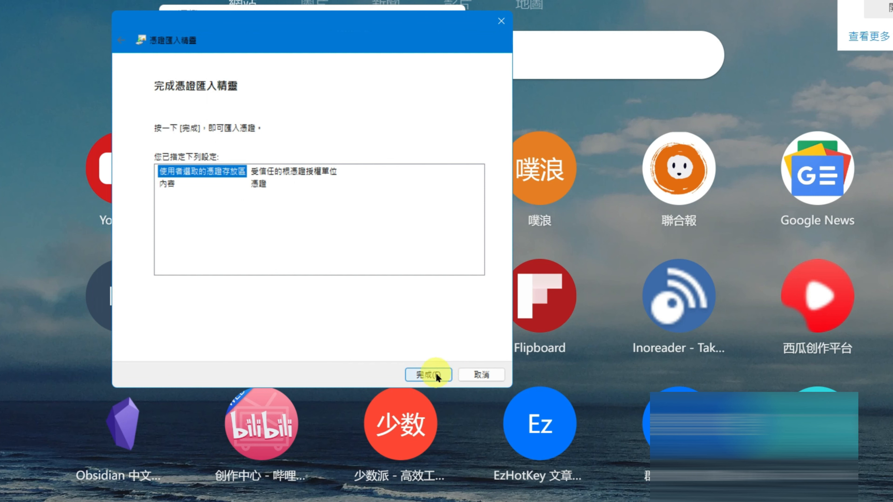
click(426, 373)
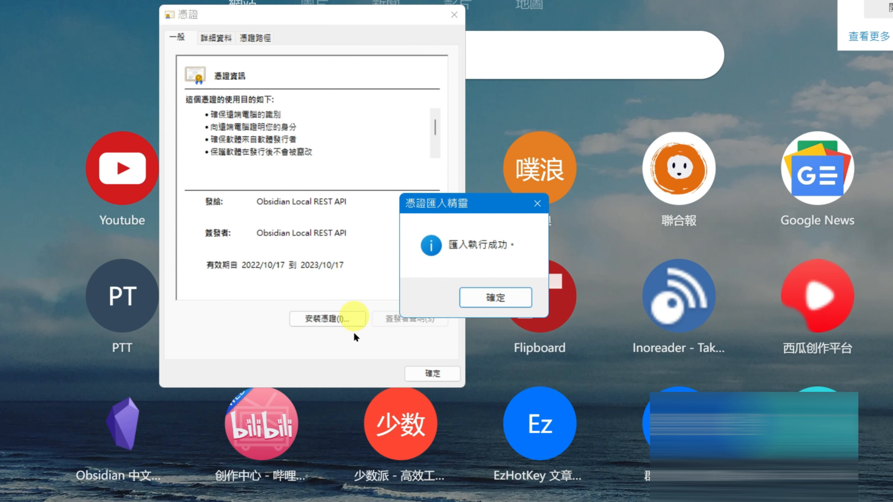
click(510, 300)
click(454, 14)
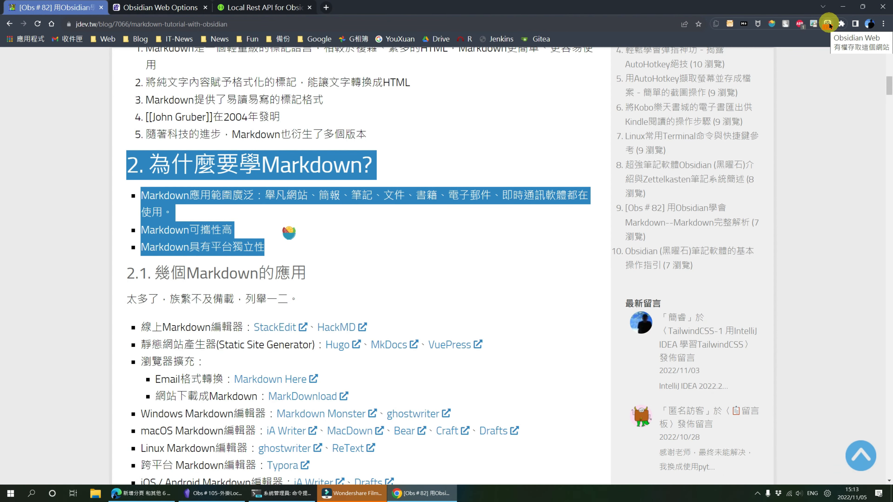
Open the Obsidian Web extension's options, copy the API key from Obsidian's Local REST API settings, and return to the extension's API Key field
right_click(828, 25)
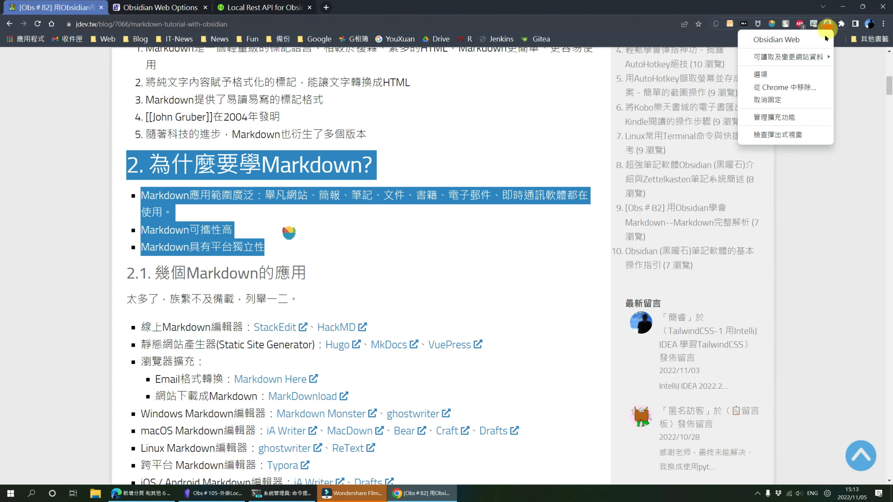
click(769, 72)
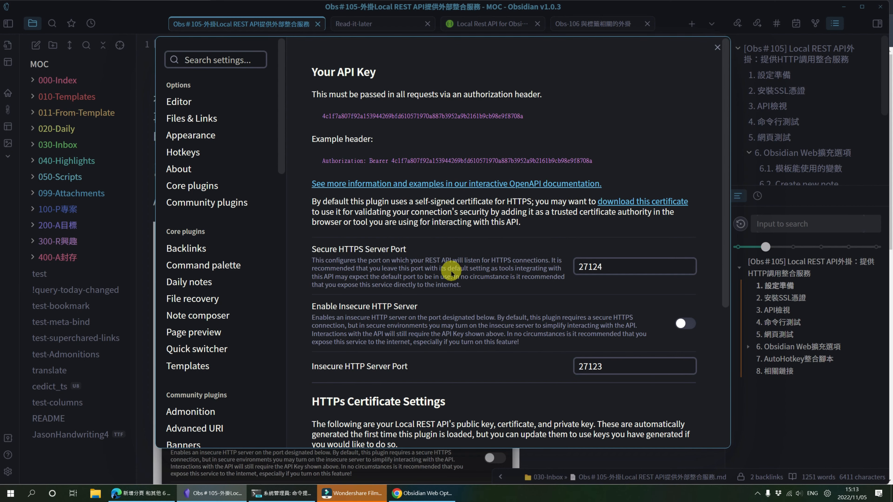
double_click(338, 116)
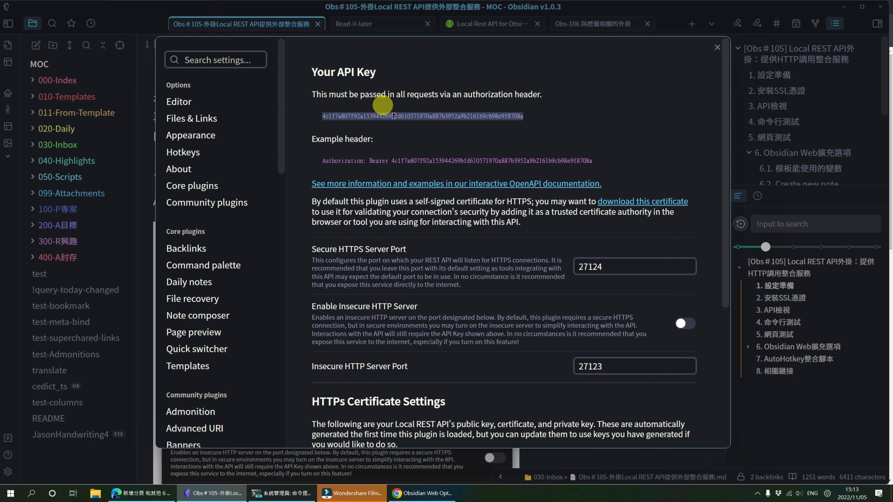
right_click(394, 117)
click(419, 127)
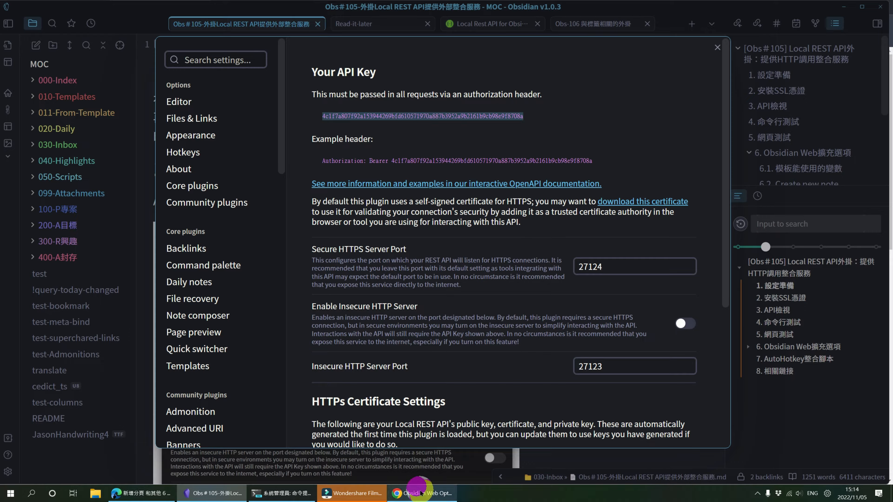
click(422, 493)
click(336, 185)
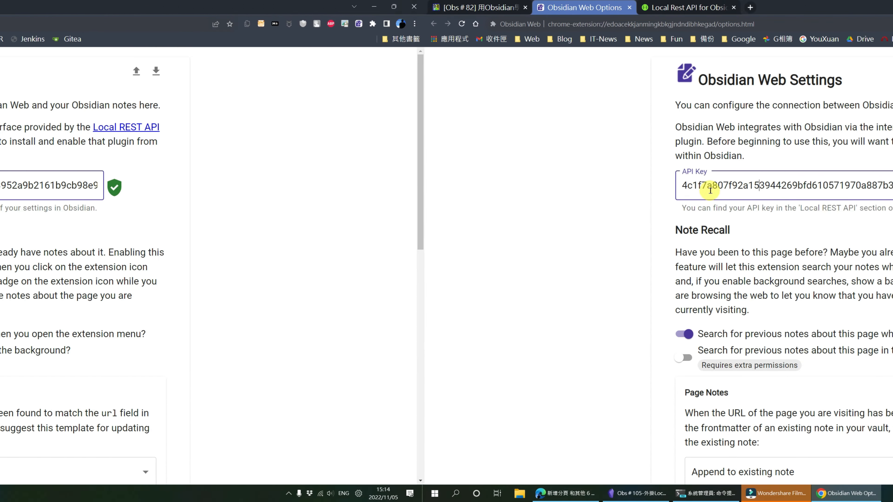
Open the "Patch to Read-it-later.md" template for editing and examine the available page properties, from {{page.url}} to {{page.selectedText}}
scroll(443, 268, down, 20)
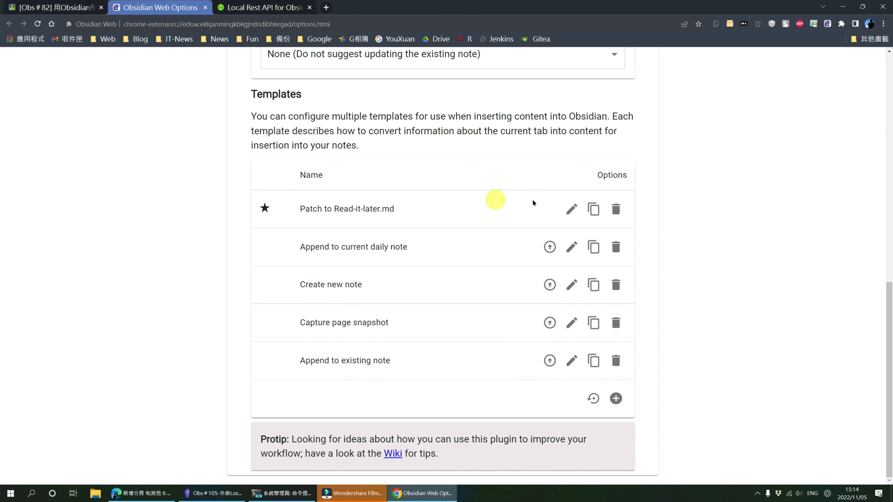
click(572, 212)
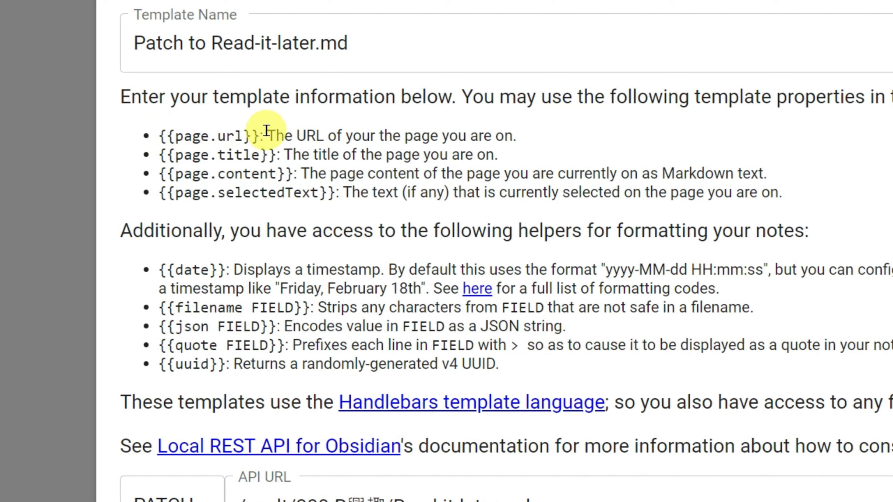
drag(266, 131, 143, 139)
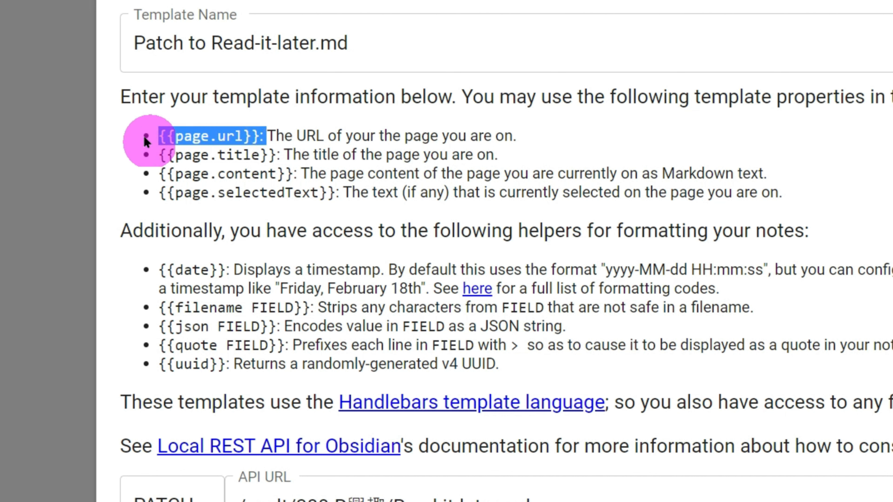
click(228, 143)
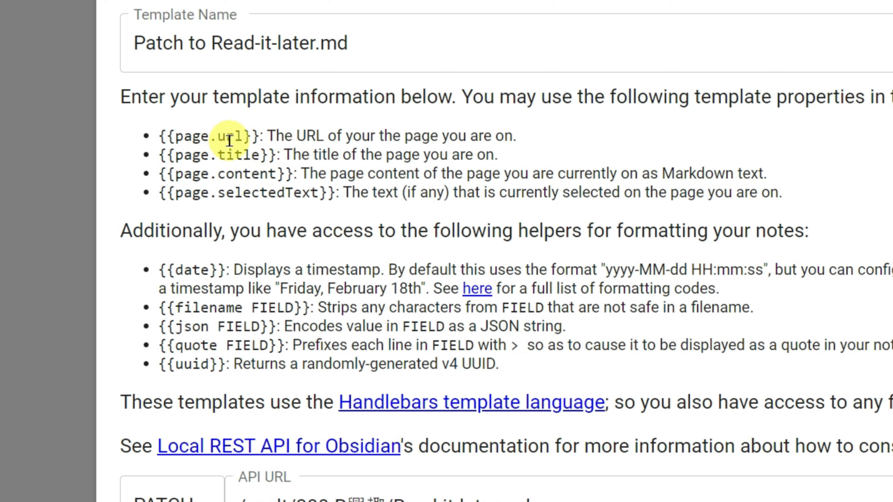
click(245, 141)
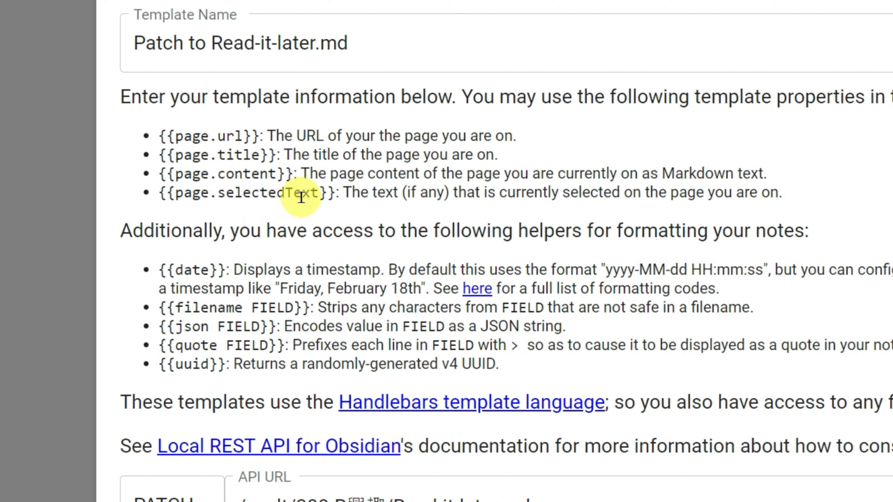
scroll(305, 211, down, 3)
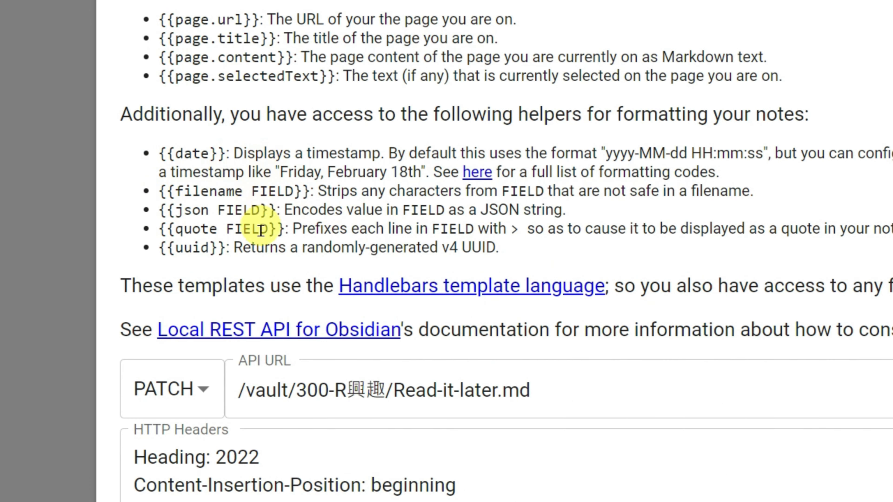
Examine the template's formatting helpers, including the {{date}} timestamp format, {{filename FIELD}} and {{json FIELD}}
click(174, 152)
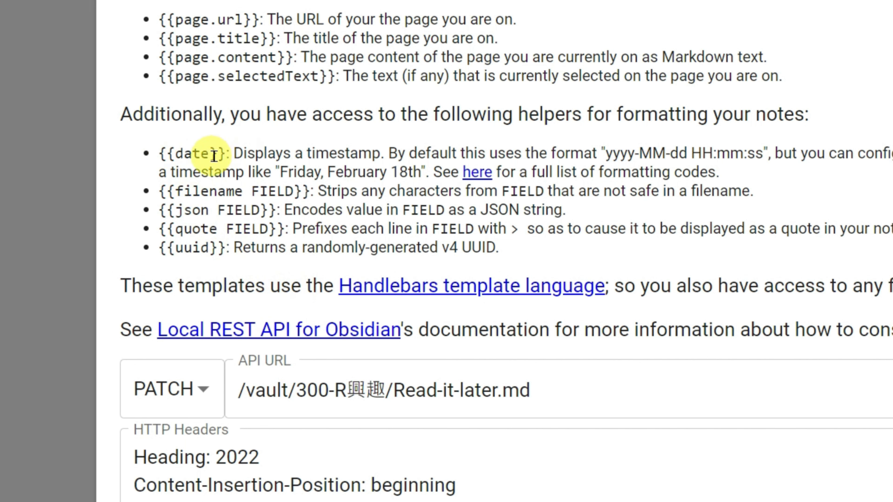
drag(603, 148, 779, 178)
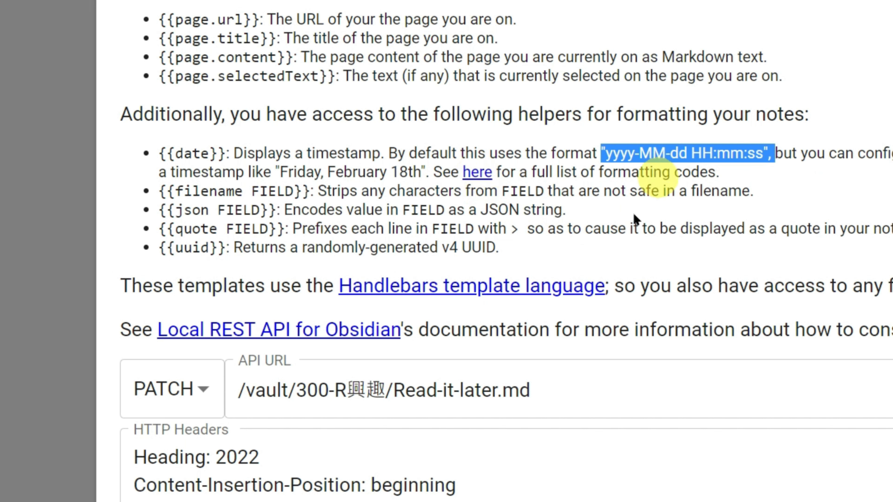
click(188, 194)
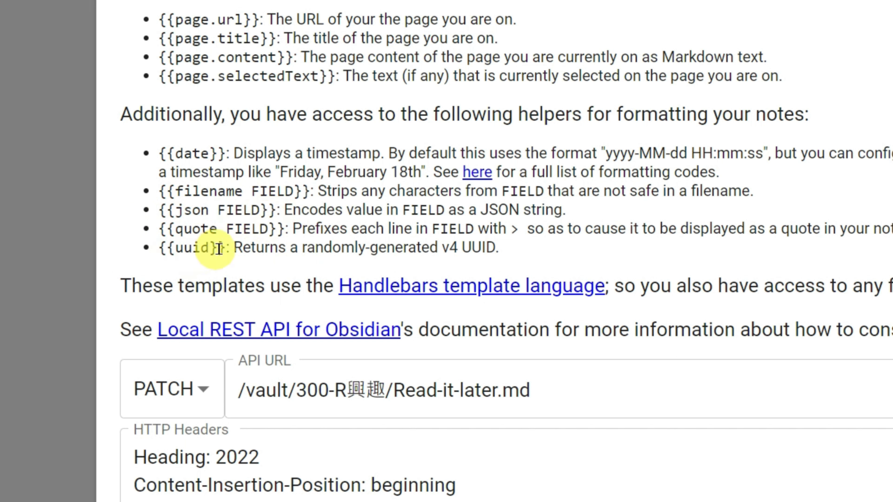
double_click(230, 210)
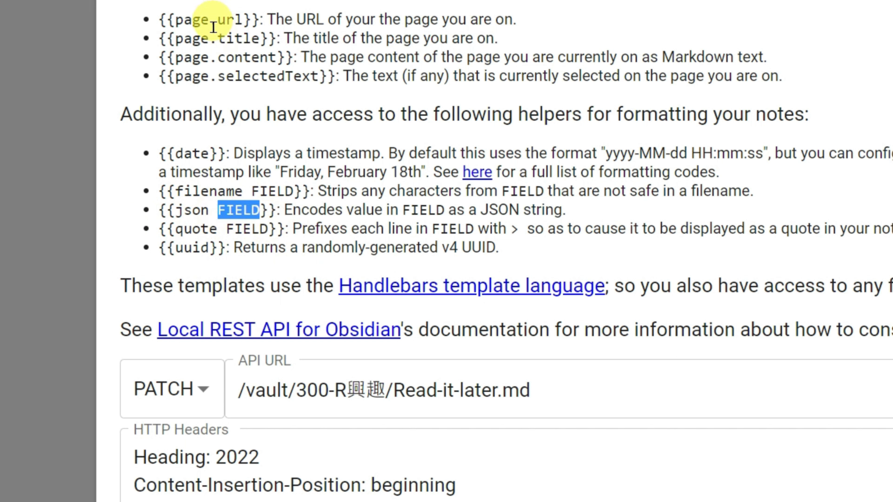
click(482, 137)
Examine the template's request method choices and the /vault/ prefix and note path in its API URL
click(275, 407)
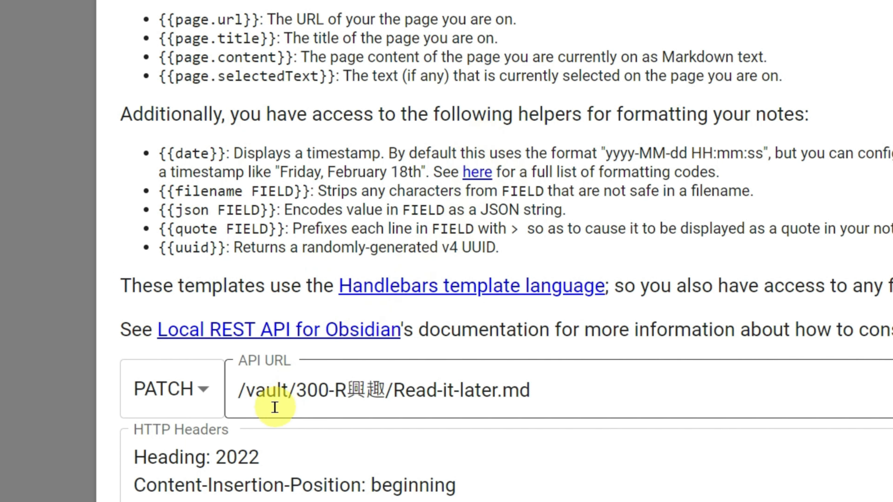
scroll(774, 144, down, 2)
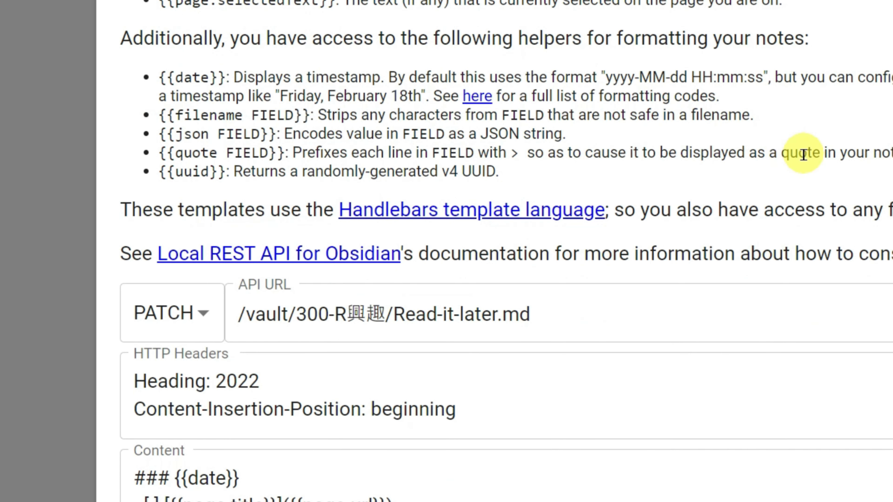
click(197, 317)
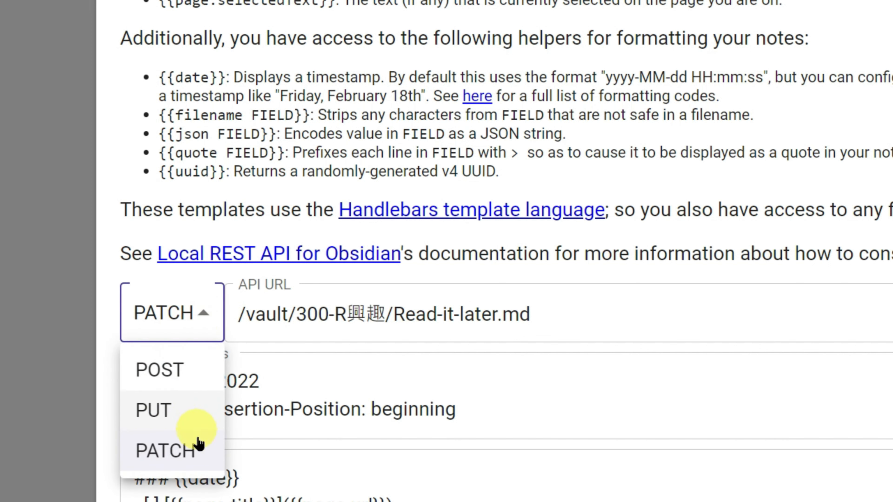
click(200, 315)
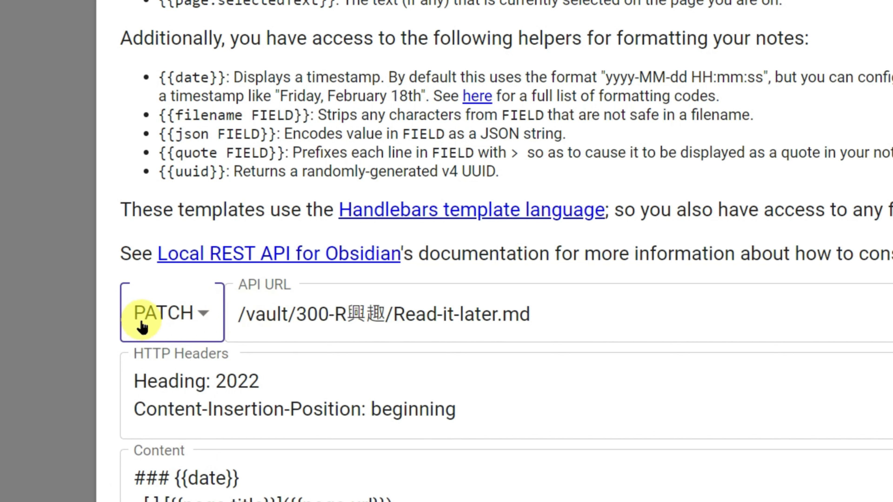
click(312, 312)
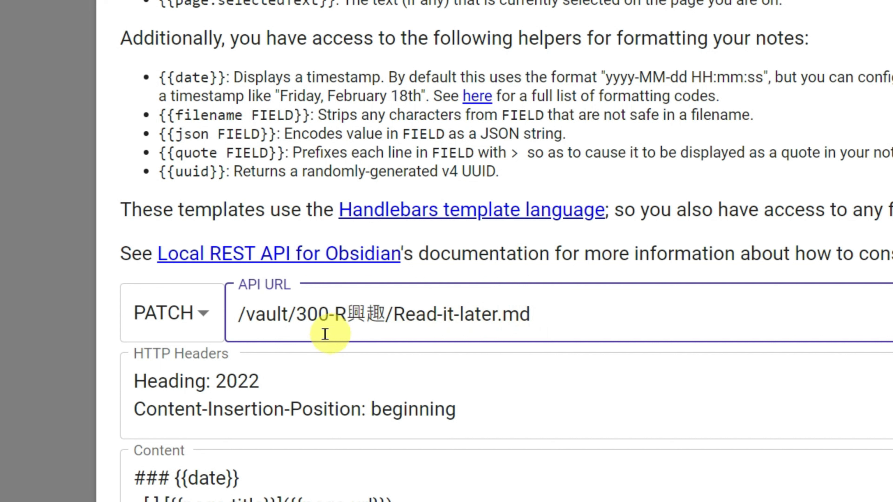
drag(296, 316, 229, 314)
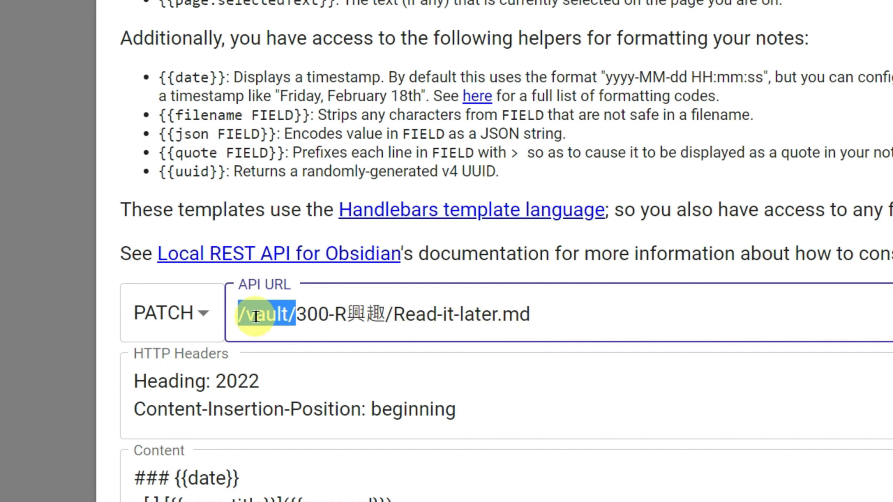
click(305, 323)
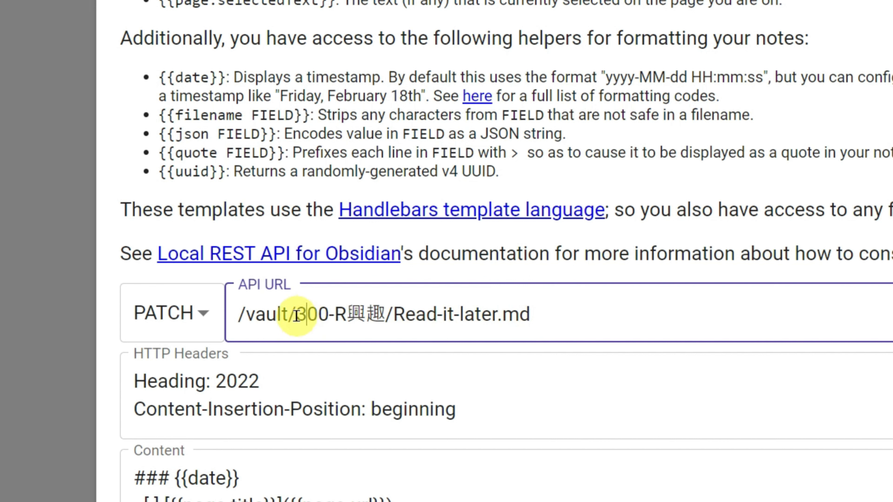
drag(297, 316, 568, 313)
click(408, 324)
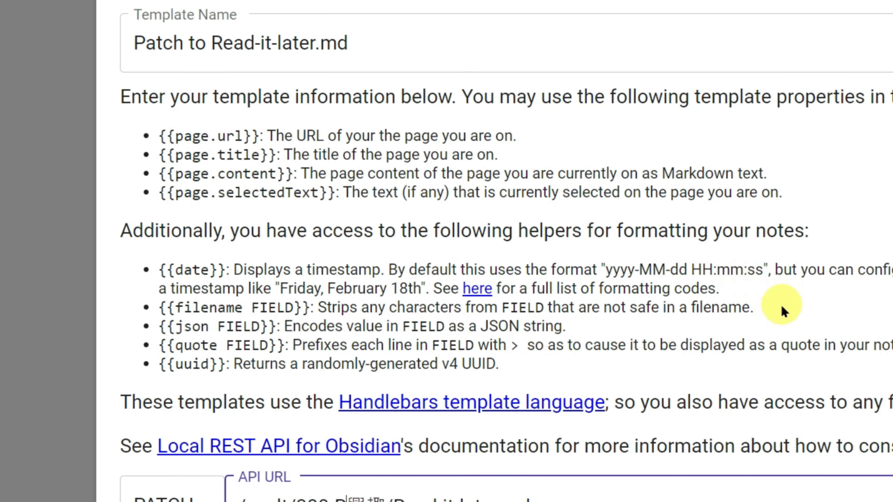
scroll(781, 308, down, 1)
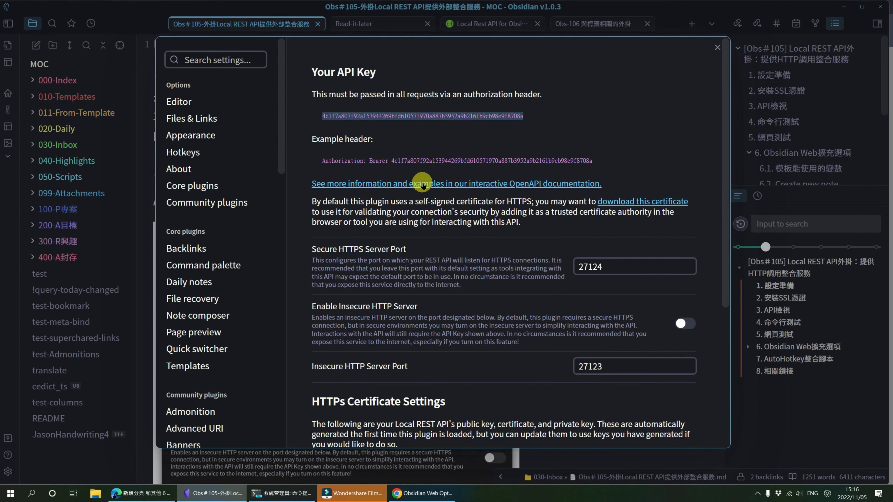
Switch to the Local REST API for Obsidian documentation in Chrome and examine the Vault Files GET, PUT, POST and PATCH endpoints
click(443, 493)
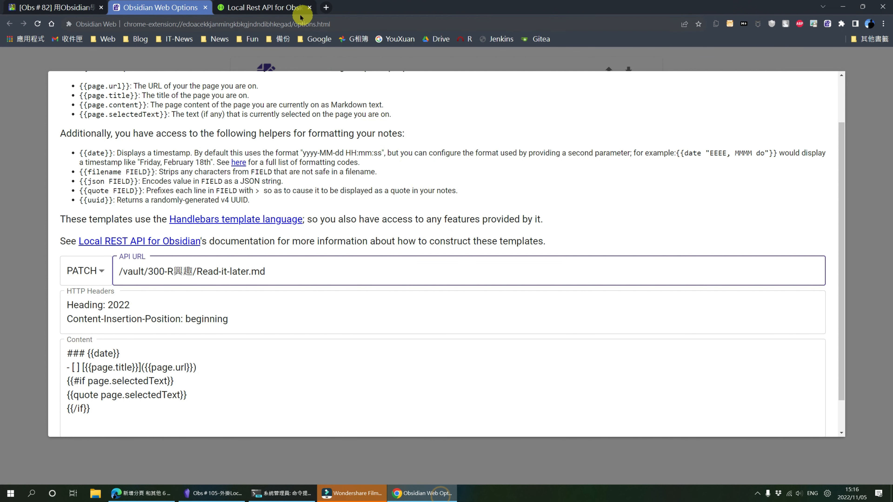
click(269, 7)
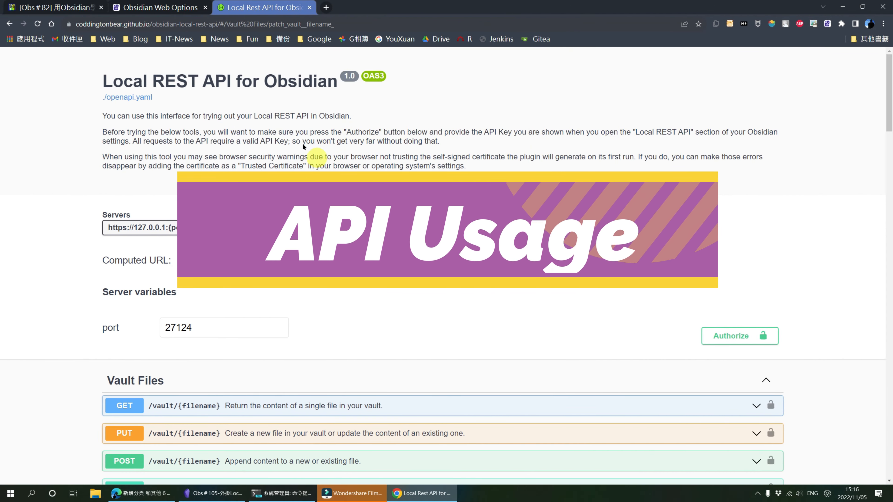
scroll(314, 305, down, 5)
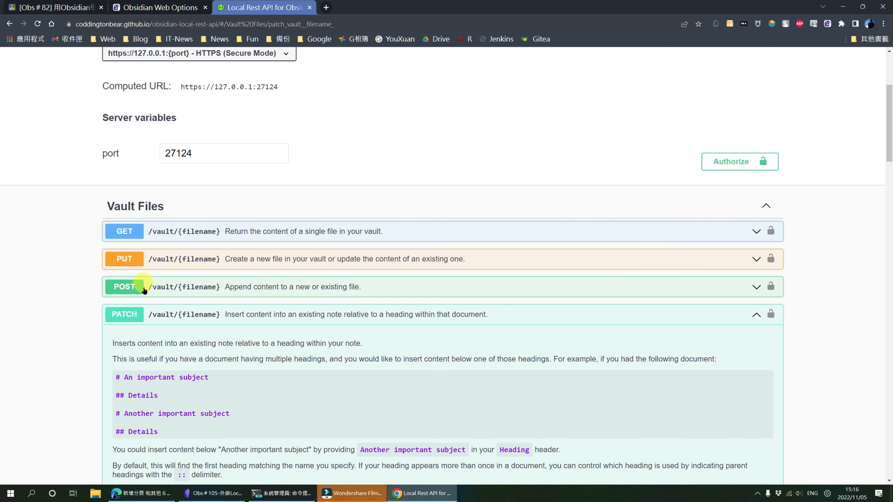
scroll(379, 269, down, 3)
scroll(120, 289, up, 5)
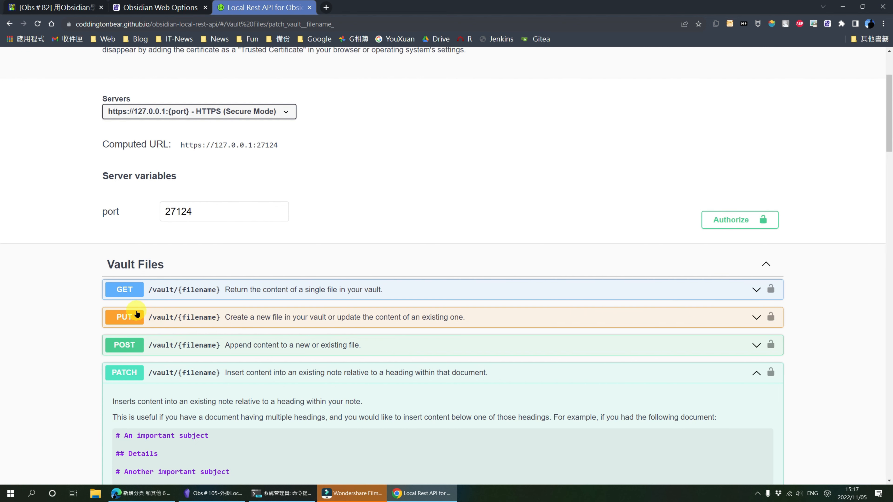
scroll(324, 274, down, 3)
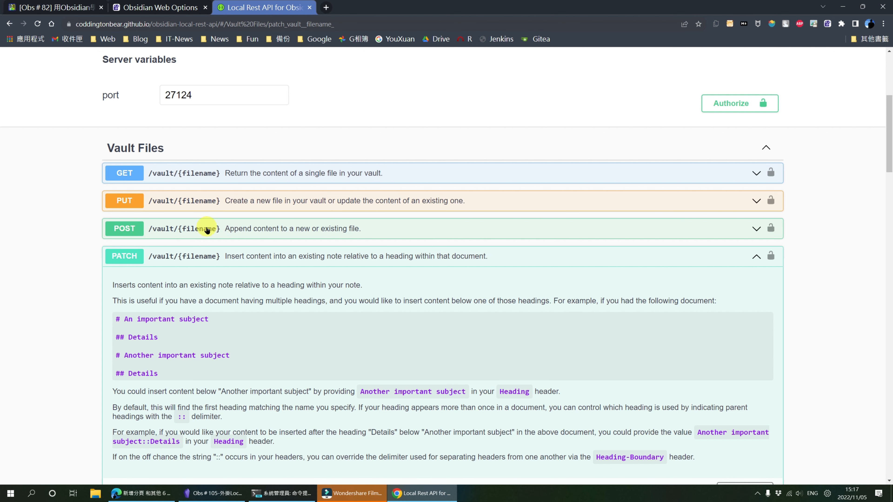
scroll(127, 139, down, 3)
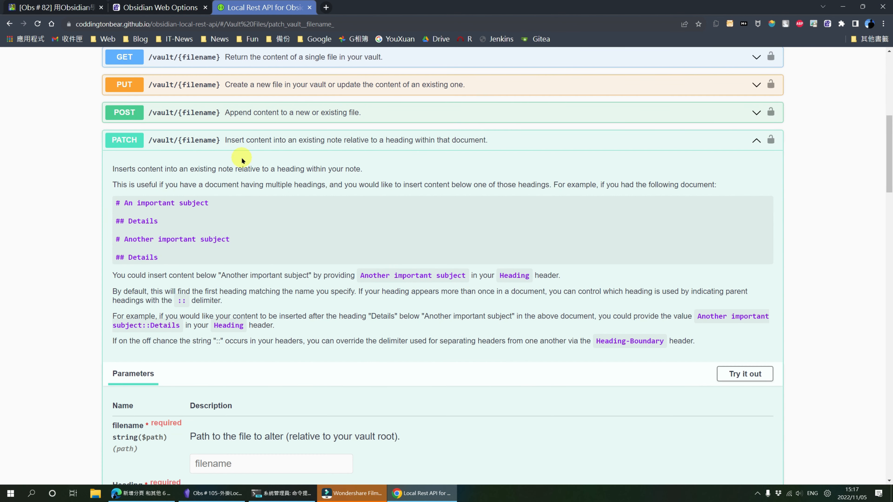
Examine the PATCH /vault/{filename} description and its filename, Heading, Content-Insertion-Position and Heading-Boundary parameters
click(754, 143)
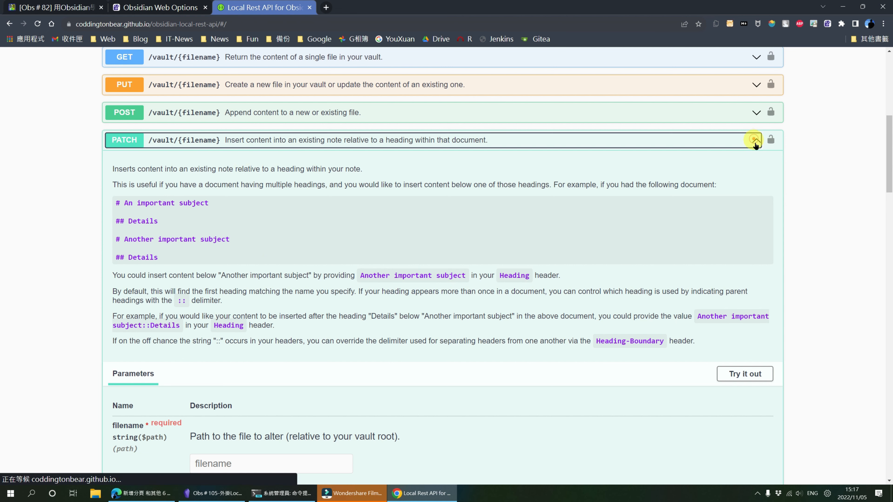
click(756, 143)
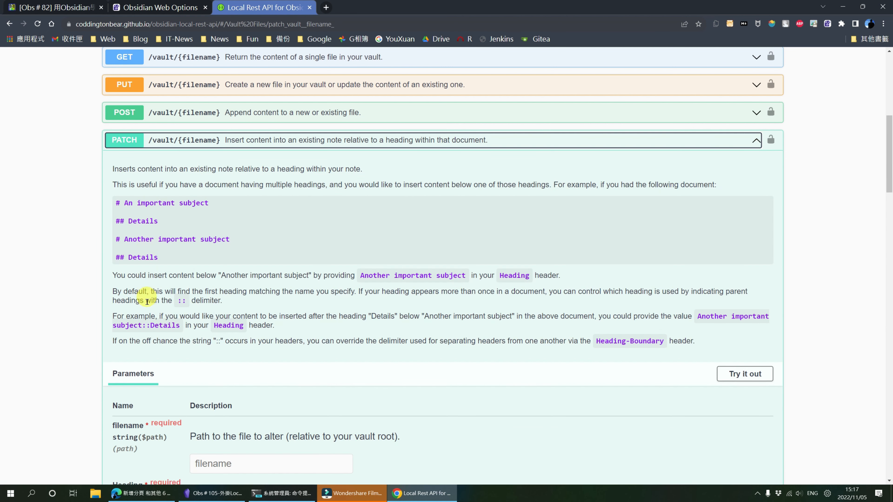
scroll(467, 235, down, 6)
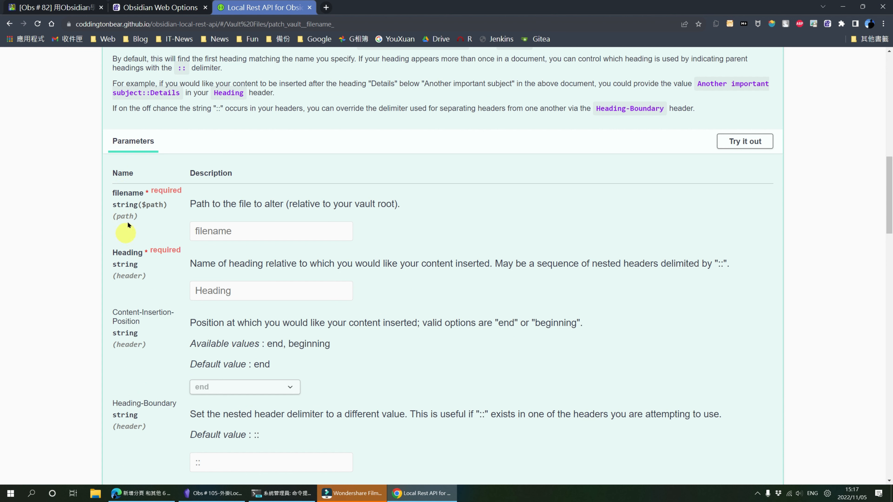
scroll(156, 198, down, 2)
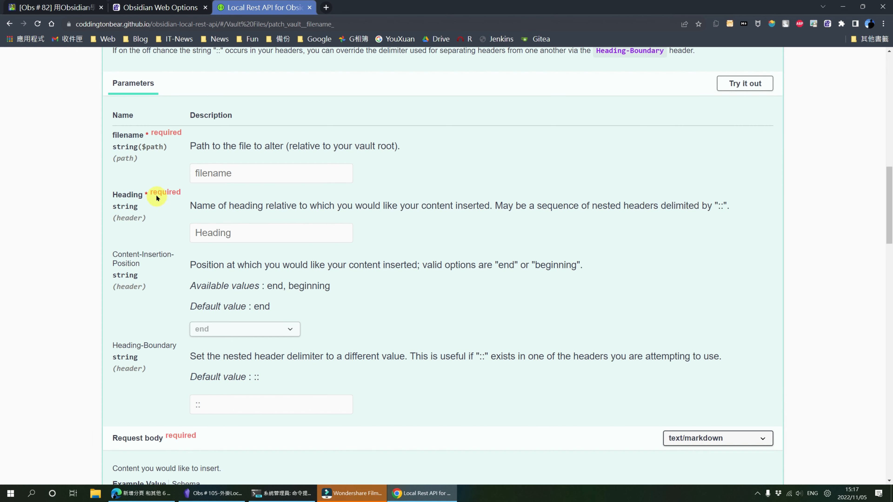
scroll(163, 193, up, 2)
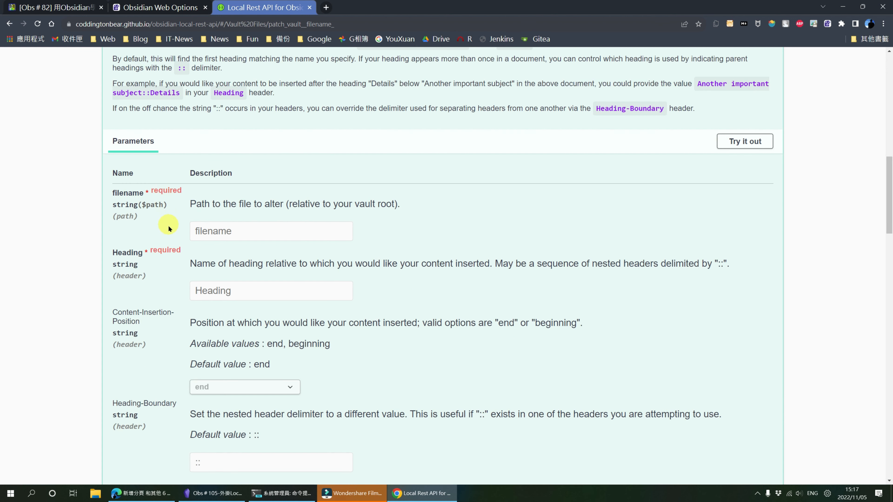
Examine the PATCH endpoint's filename, Heading, Content-Insertion-Position and Heading-Boundary parameters alongside its /vault/{filename} path
double_click(146, 194)
click(139, 198)
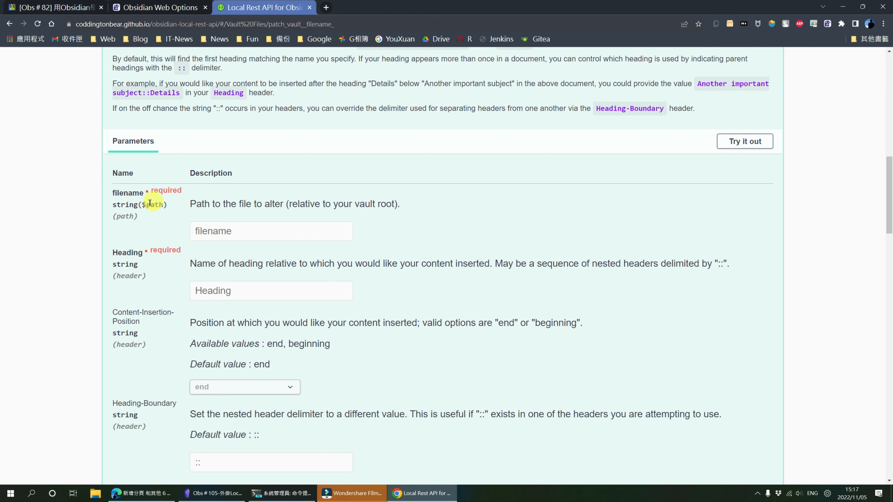
scroll(388, 222, down, 2)
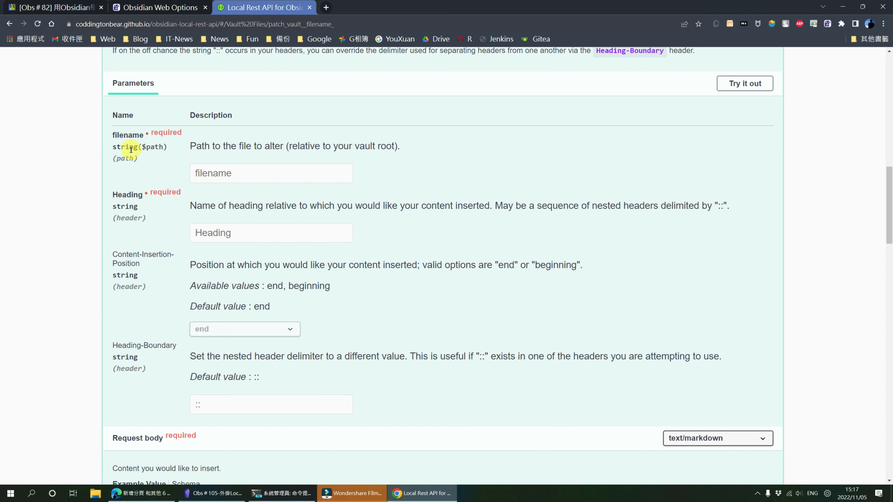
scroll(378, 212, up, 8)
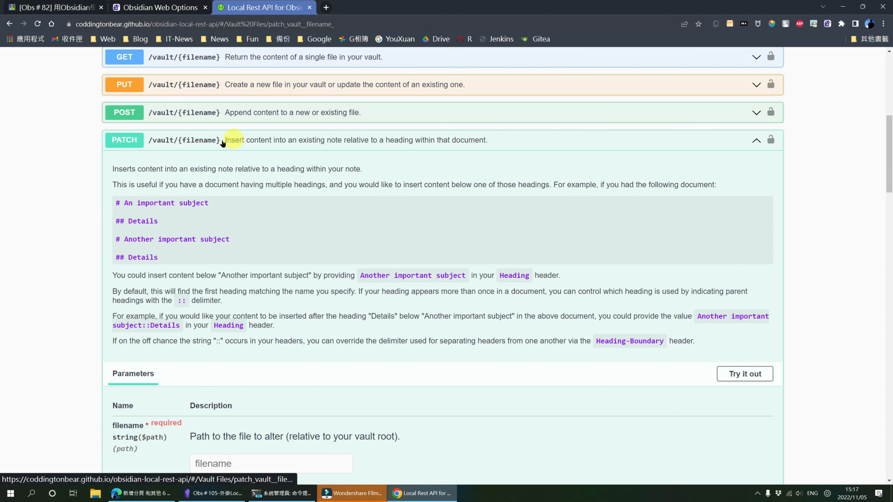
scroll(242, 144, down, 8)
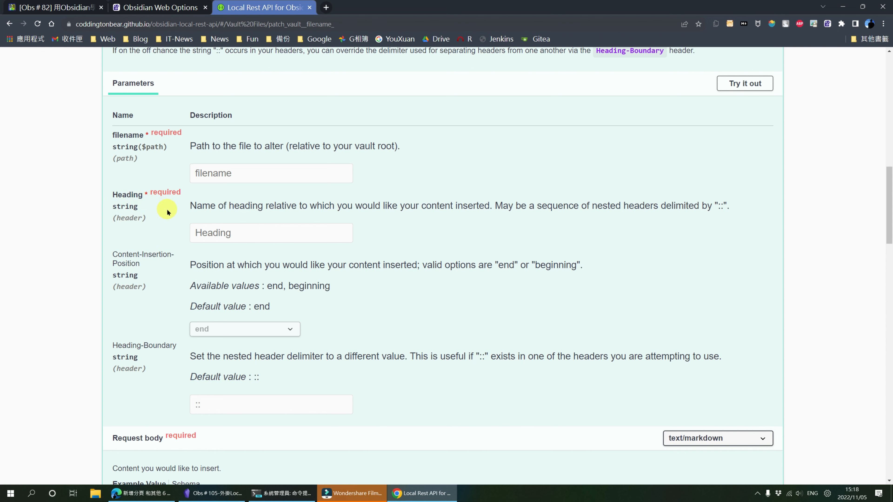
scroll(143, 181, down, 2)
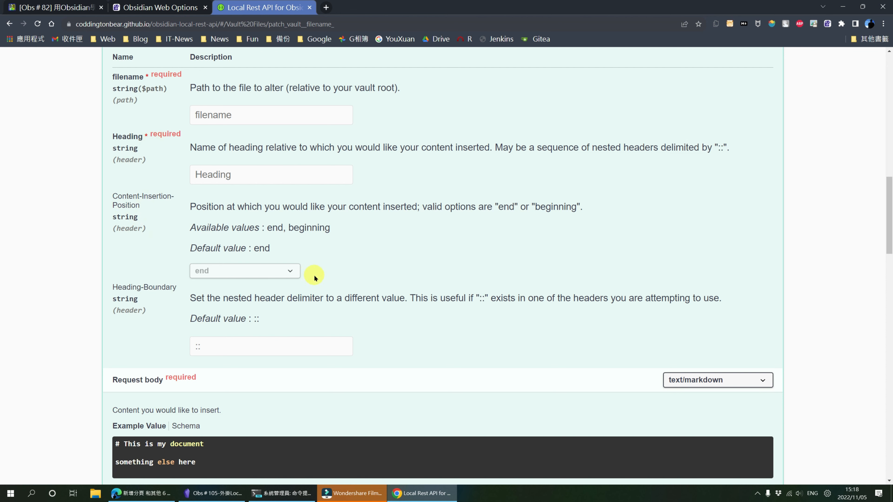
scroll(290, 271, up, 4)
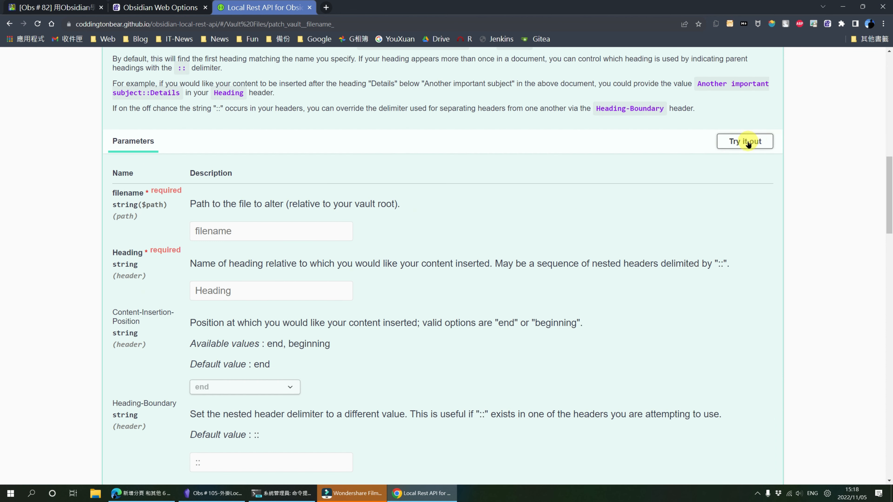
Enable trying out the PATCH /vault/{filename} request and set Content-Insertion-Position to beginning
click(758, 144)
scroll(528, 271, down, 4)
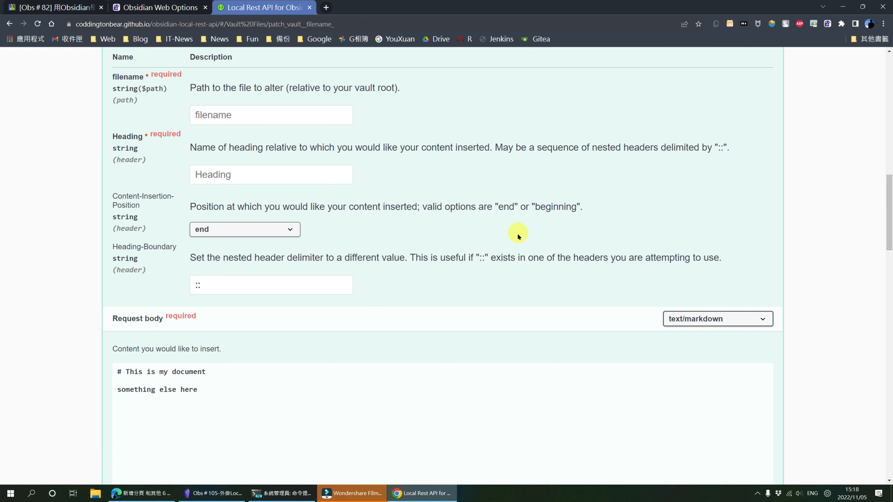
click(287, 232)
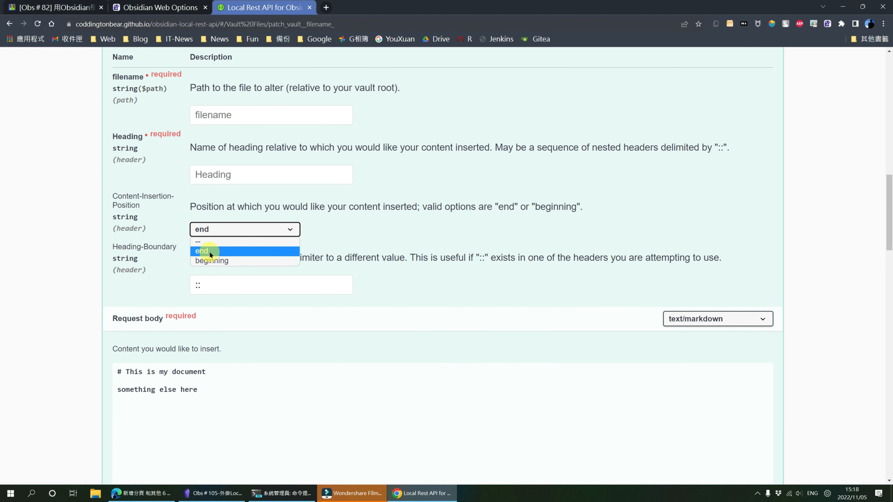
click(213, 260)
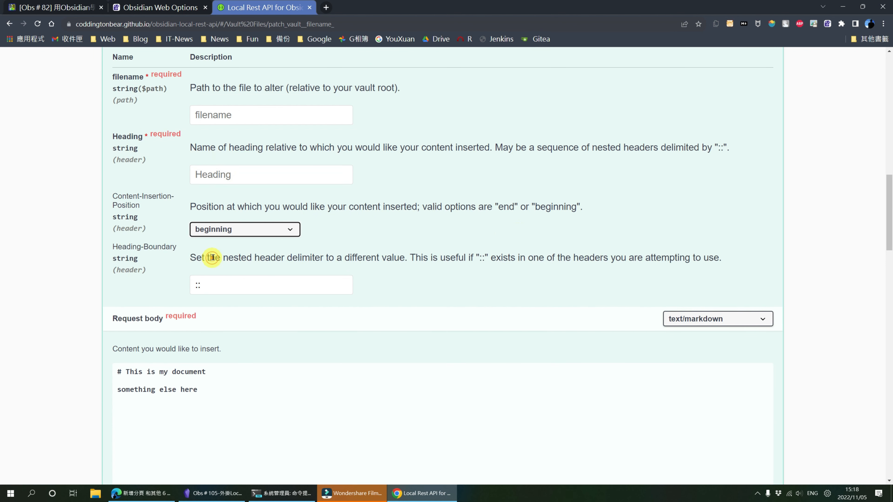
Fill the filename parameter with 300-R興趣/Read-it-later.md copied from the Obsidian Web template's API URL, and set Heading to 2022
scroll(281, 183, up, 1)
click(285, 179)
scroll(316, 208, up, 3)
key(ctrl+shift+Tab)
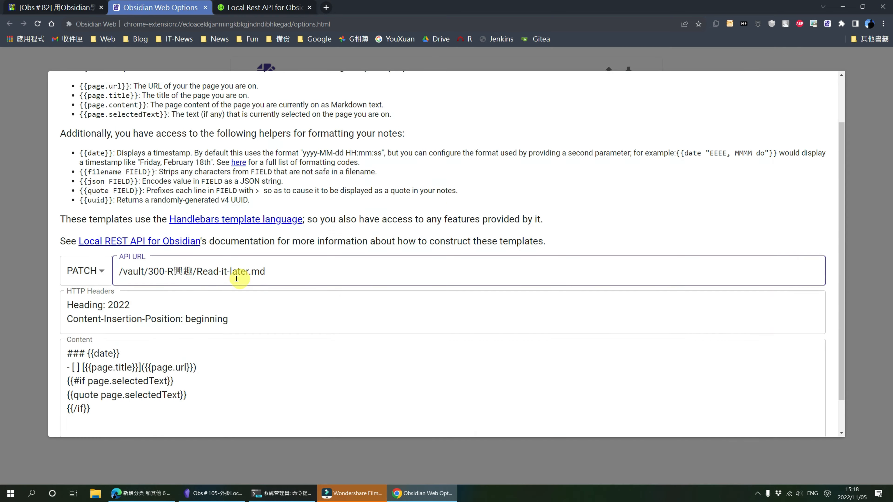
drag(147, 271, 265, 272)
key(ctrl+c)
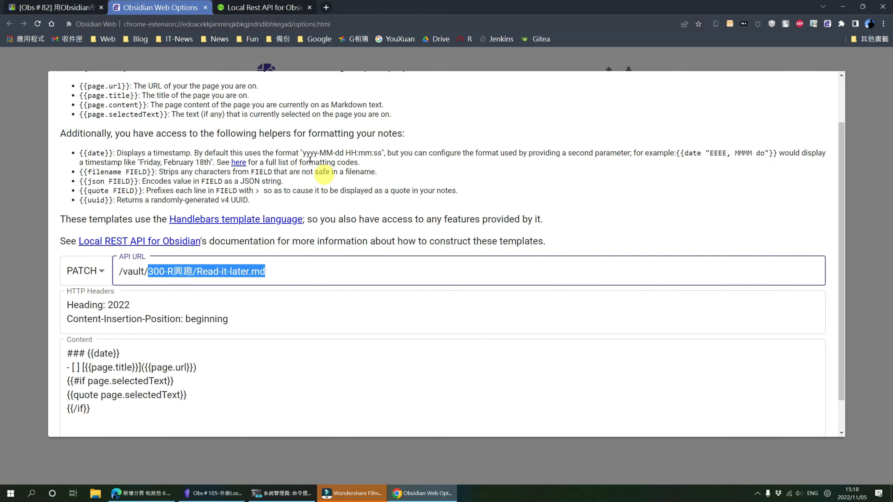
click(266, 11)
key(ctrl+v)
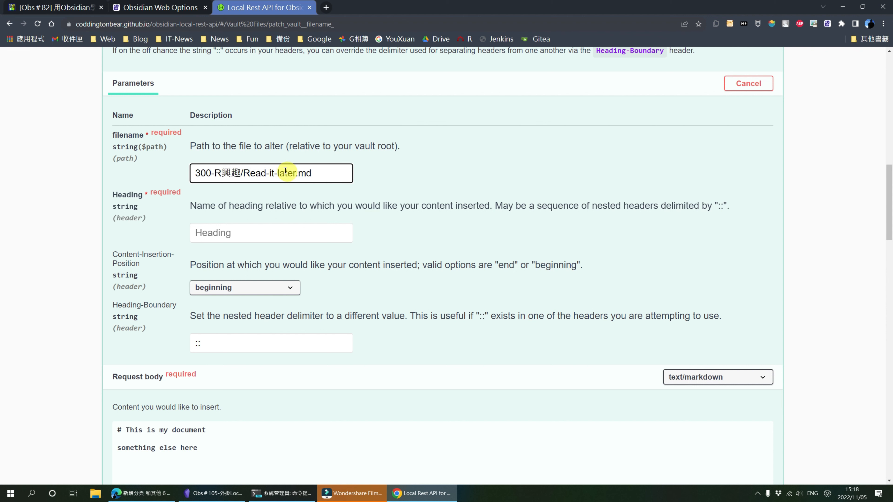
click(227, 233)
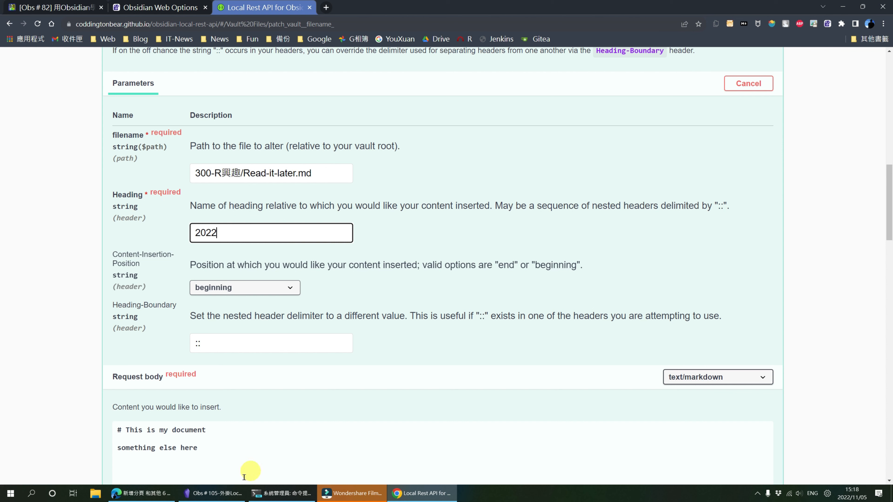
Switch to Obsidian and examine the level-two 2022 heading in the Read-it-later note
click(214, 494)
click(717, 47)
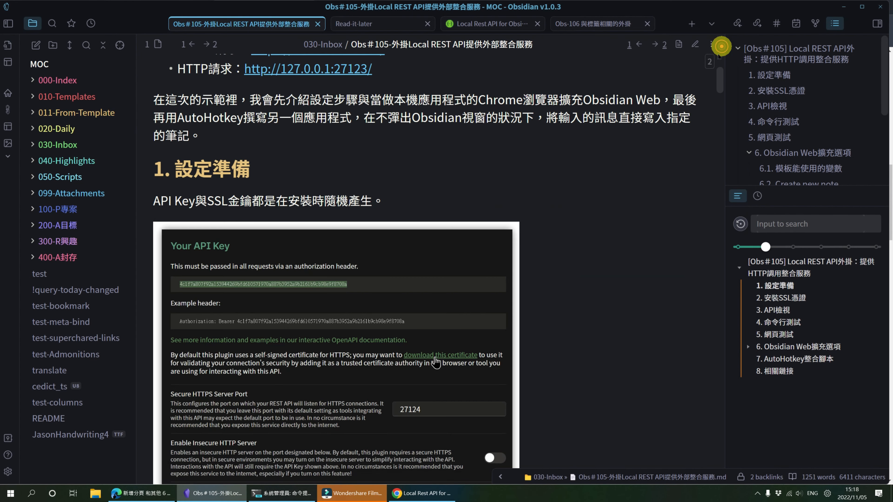
click(353, 23)
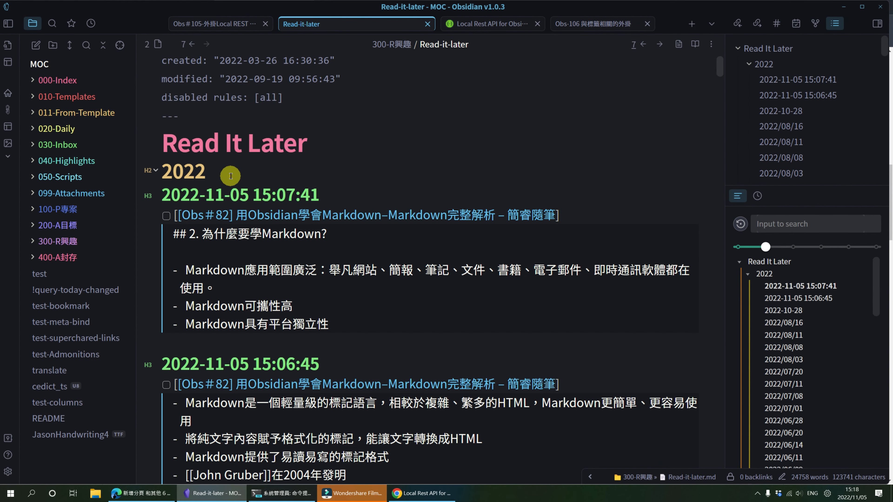
click(233, 174)
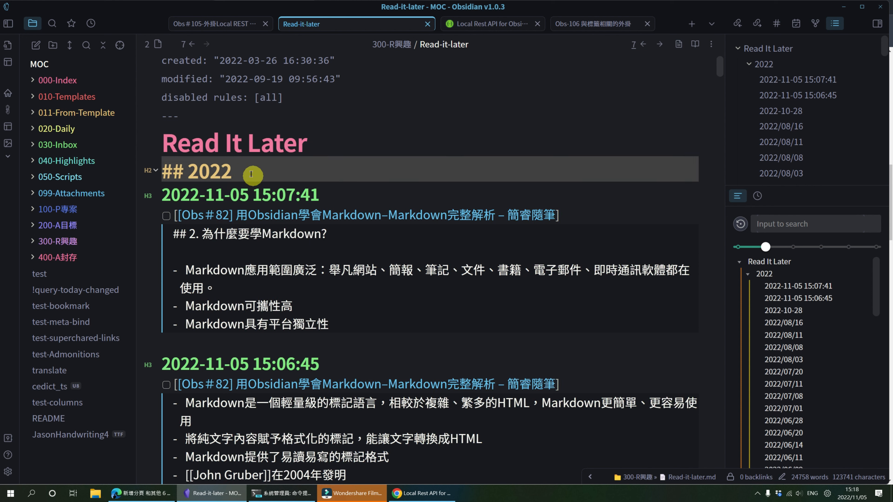
click(190, 171)
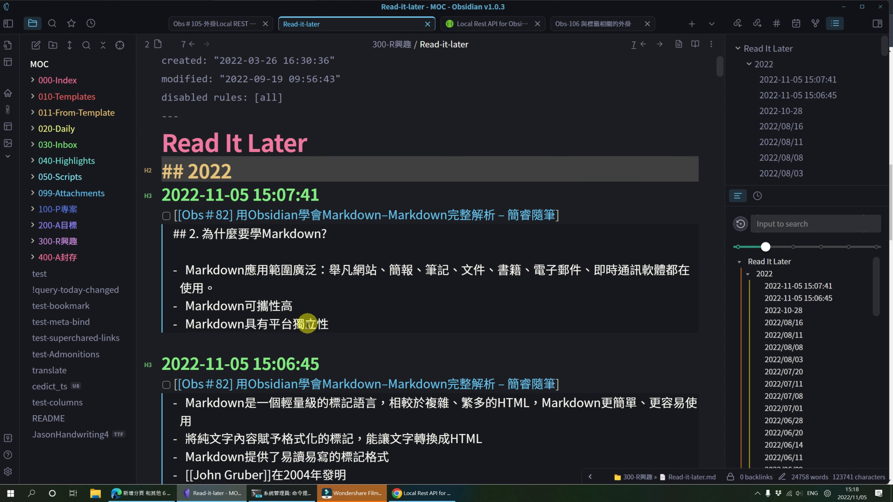
Return to the API documentation in Chrome and choose beginning for the PATCH request's Content-Insertion-Position
click(436, 495)
click(215, 239)
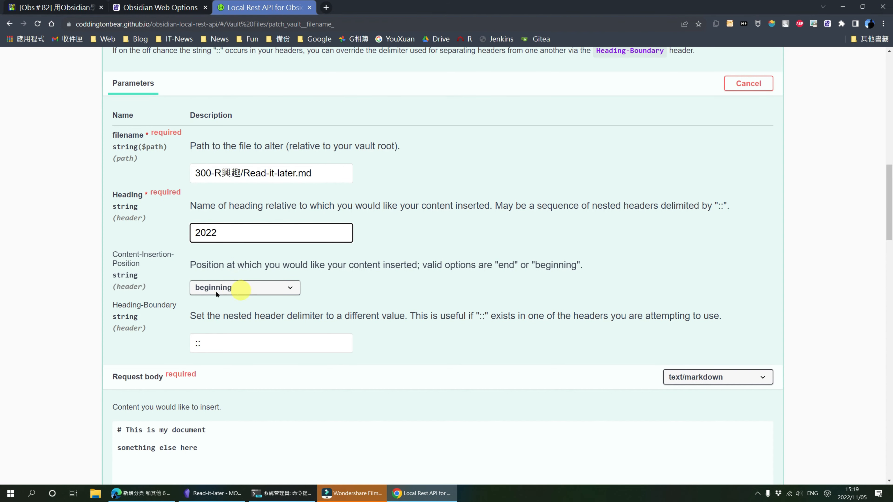
click(288, 288)
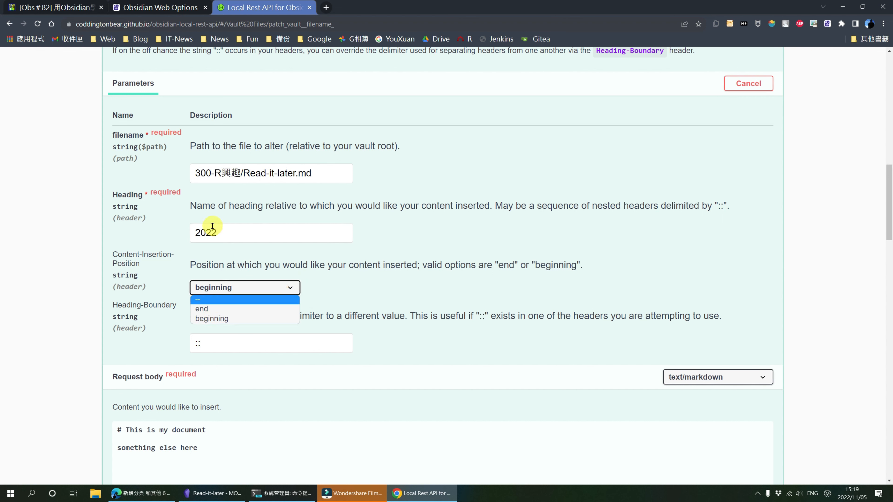
click(229, 319)
scroll(246, 300, down, 2)
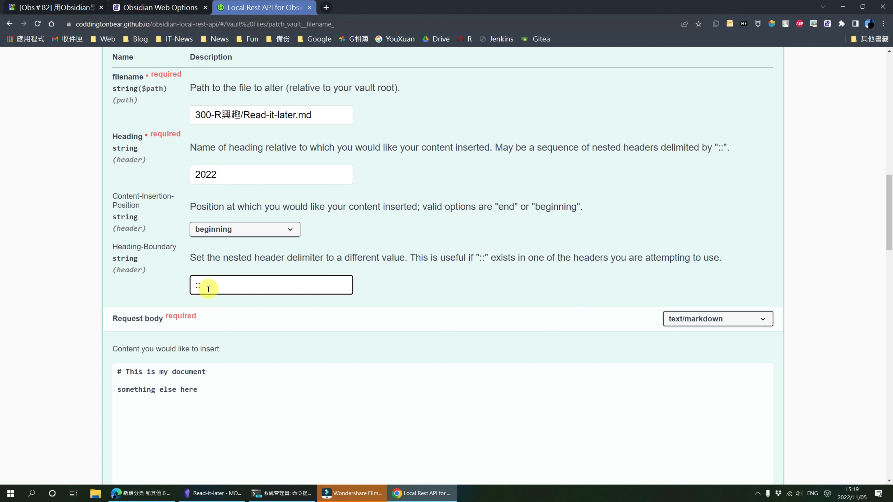
Examine the PATCH description's example document, its repeated Details headings and the :: delimiter for nested headings
scroll(210, 290, up, 8)
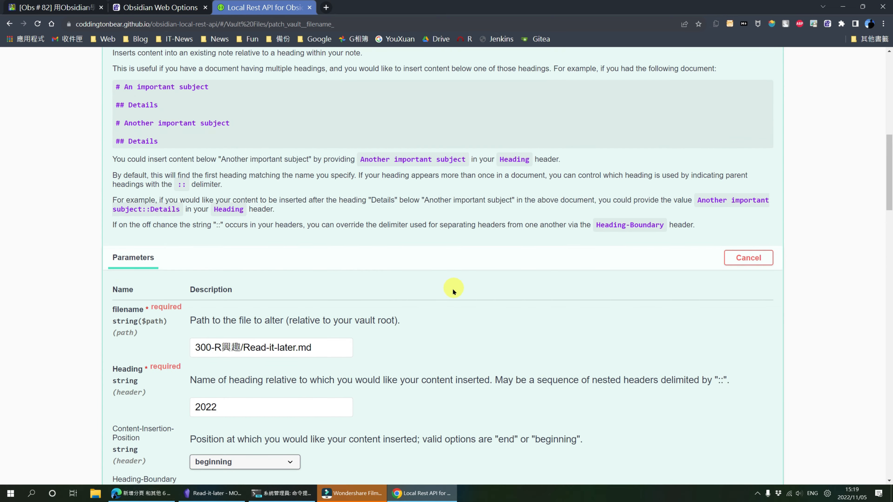
scroll(132, 204, down, 2)
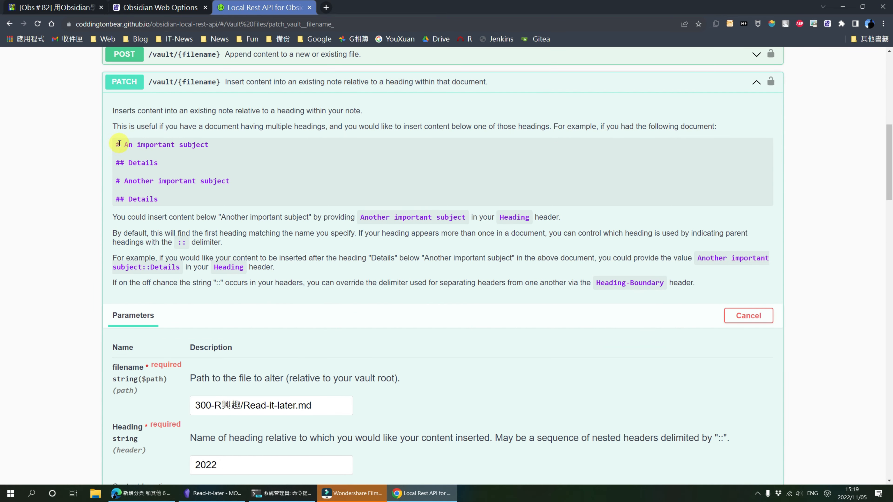
click(144, 161)
drag(153, 202, 151, 201)
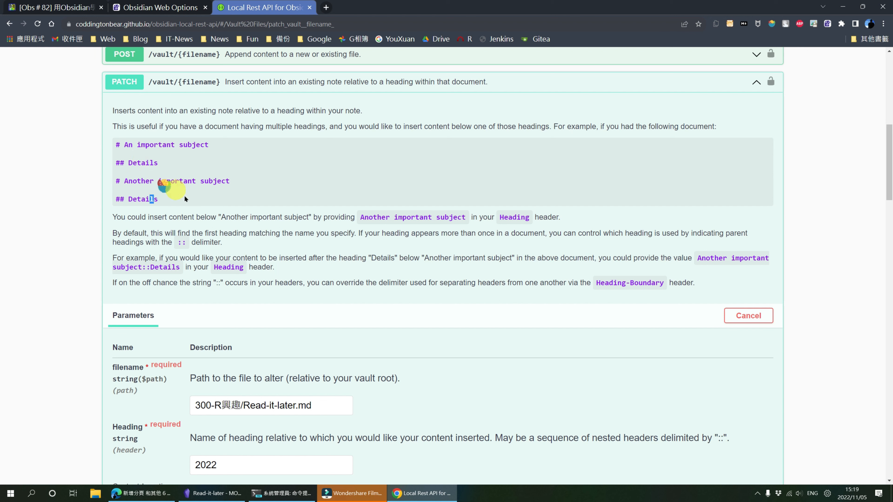
click(136, 162)
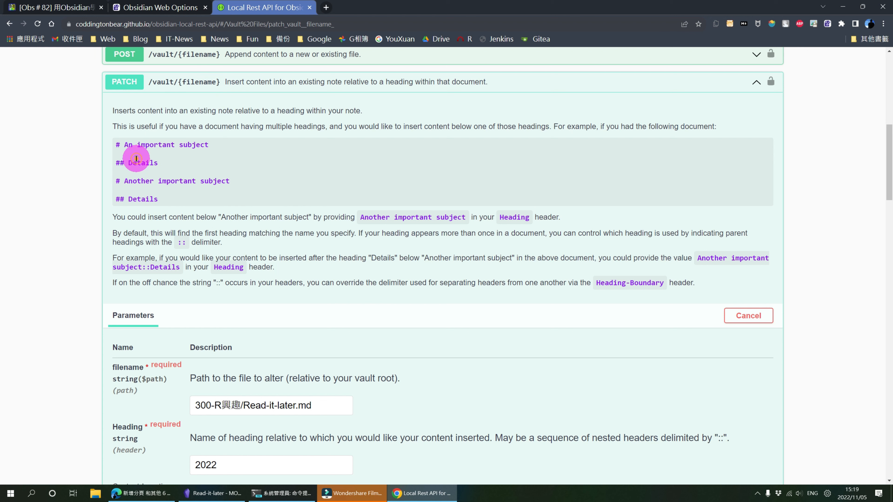
drag(141, 190, 144, 197)
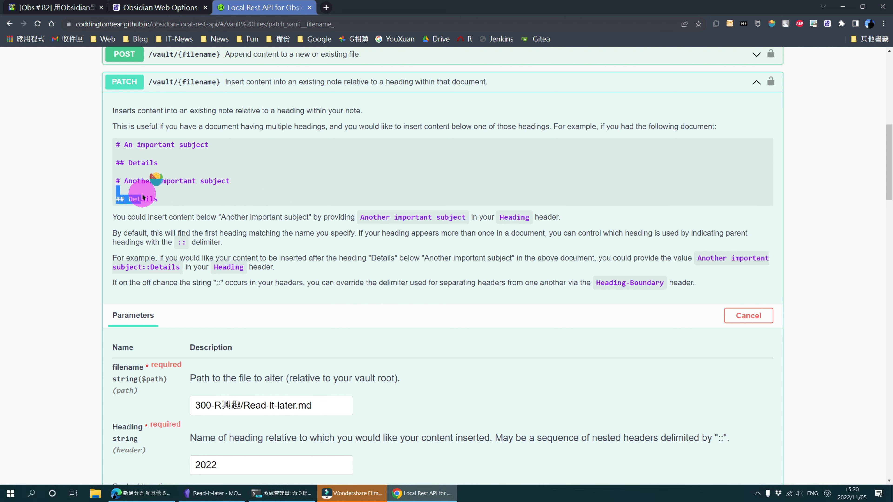
click(144, 147)
click(145, 193)
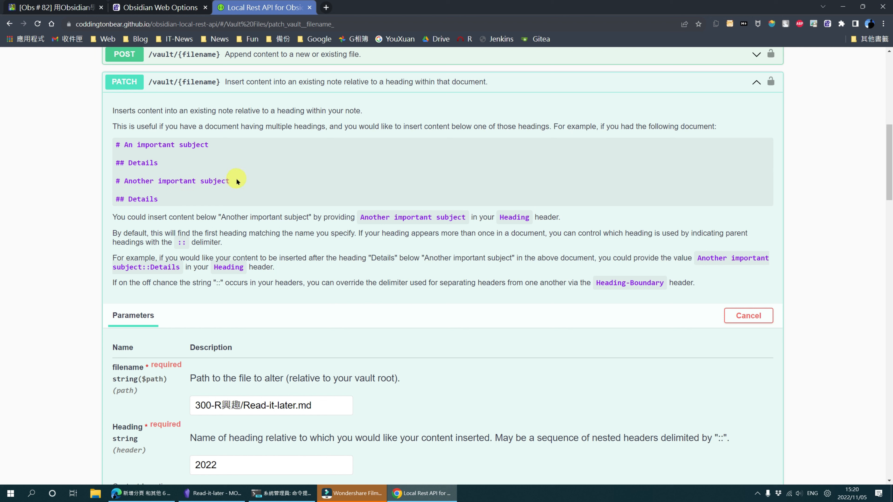
click(153, 200)
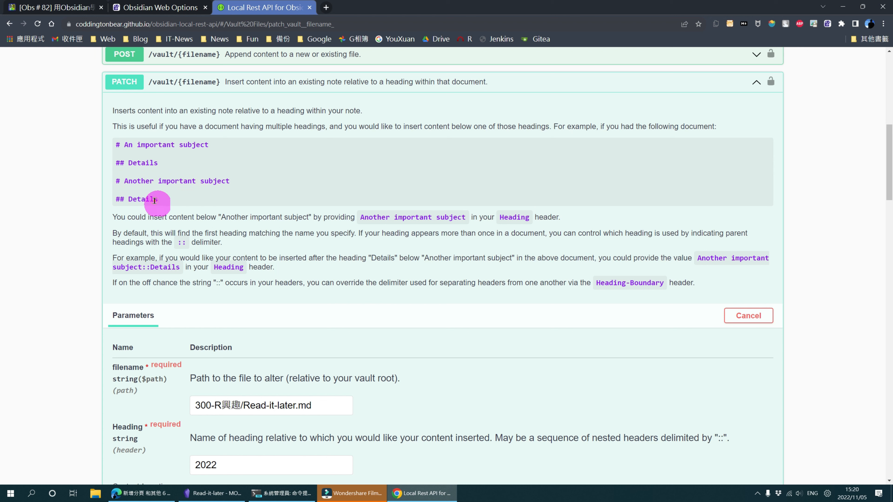
click(138, 196)
Add the line 123455 below "something else here" in the PATCH request body and execute the request
scroll(432, 221, down, 10)
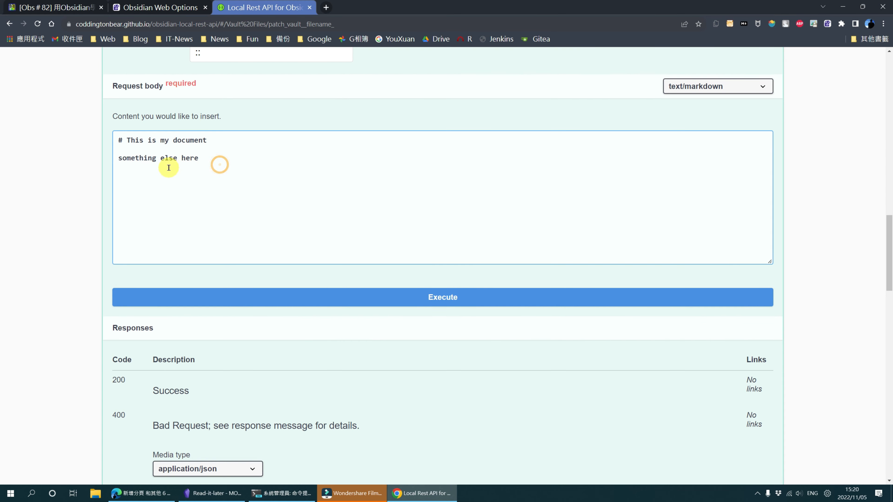
click(169, 167)
text(123455)
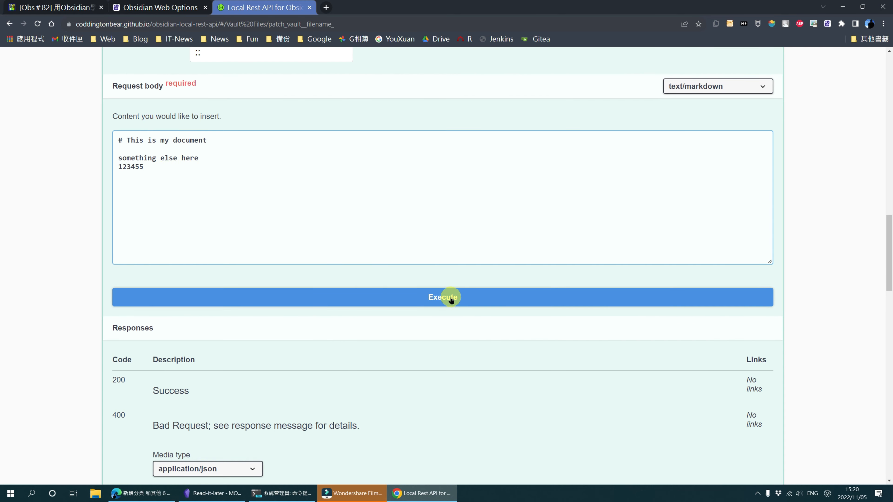
click(446, 297)
Examine the executed request's curl command, request URL, server response body and response headers
scroll(527, 309, down, 4)
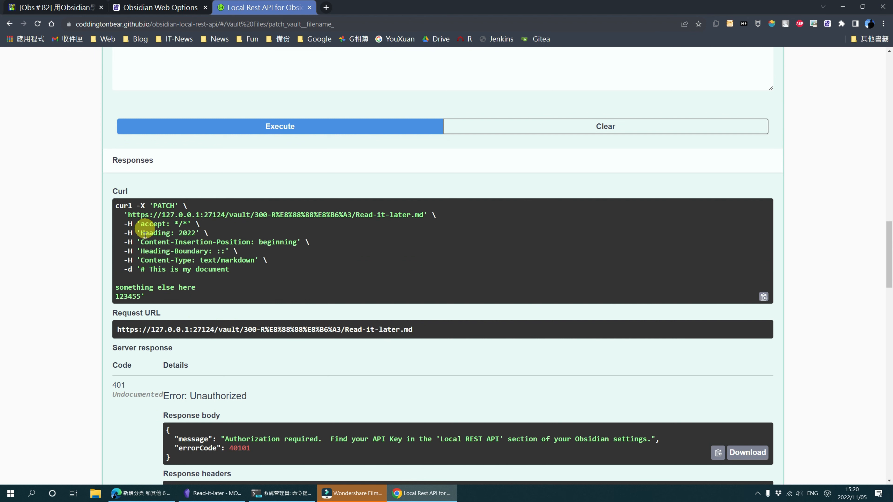
drag(146, 297, 98, 206)
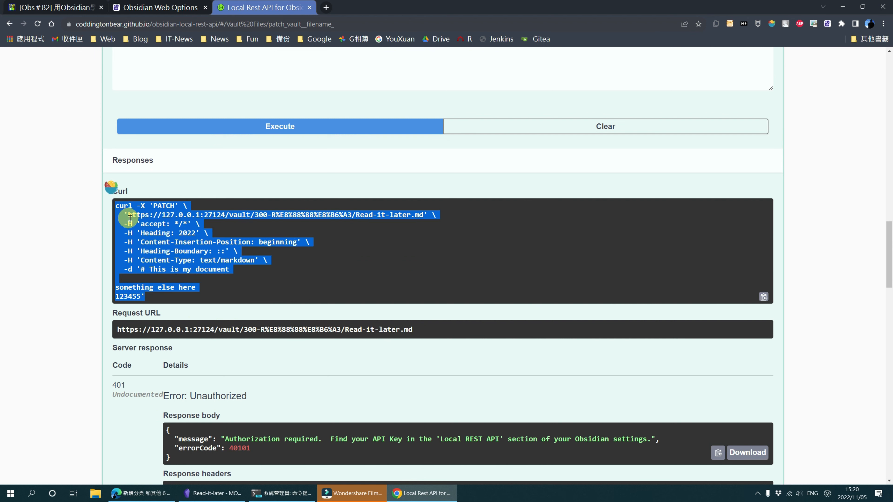
scroll(183, 271, down, 1)
scroll(182, 272, down, 1)
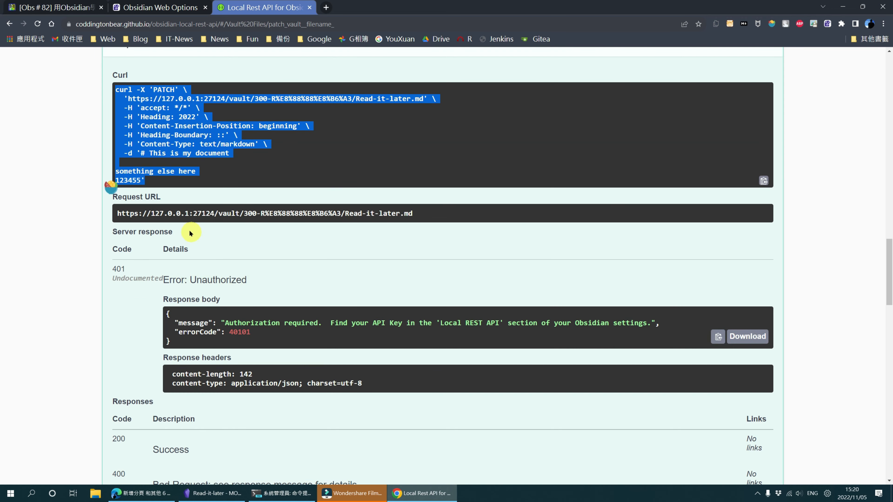
click(174, 213)
scroll(462, 215, down, 1)
scroll(462, 215, down, 1)
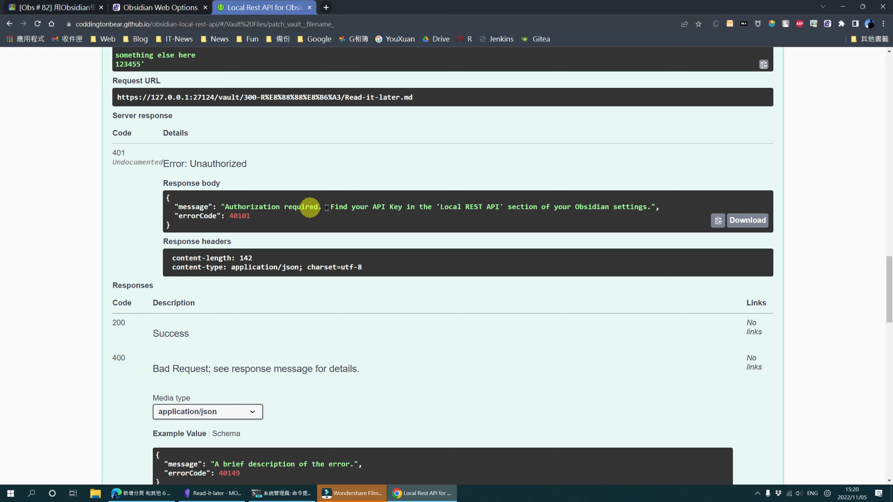
Authorize the API documentation by pasting the Local REST API key as the apiKeyAuth value, and close the authorization dialog
scroll(584, 192, up, 20)
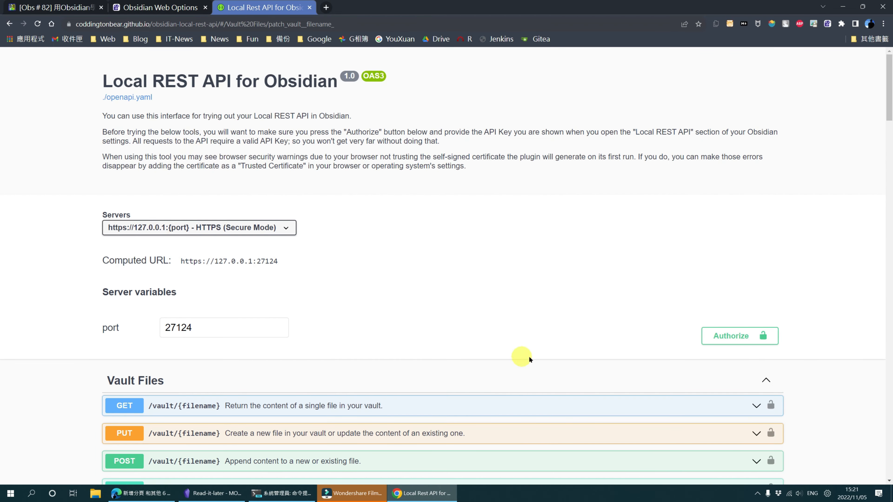
click(727, 336)
click(324, 288)
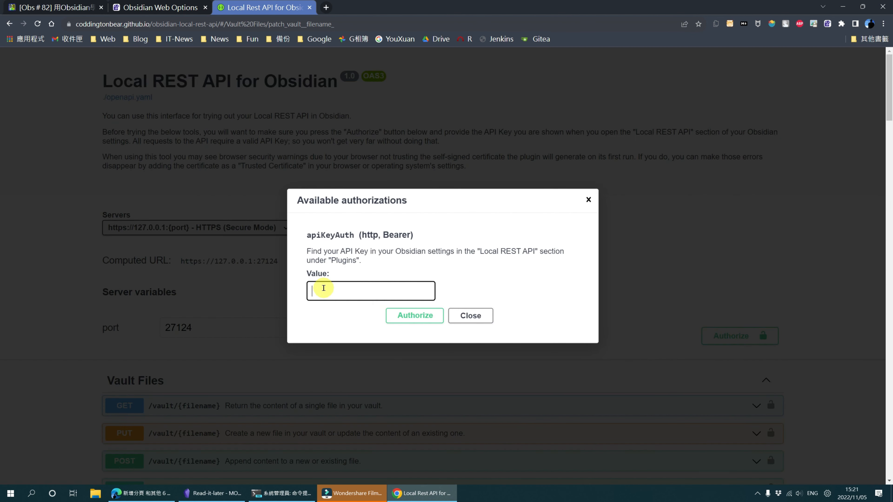
click(319, 235)
key(ctrl+grave)
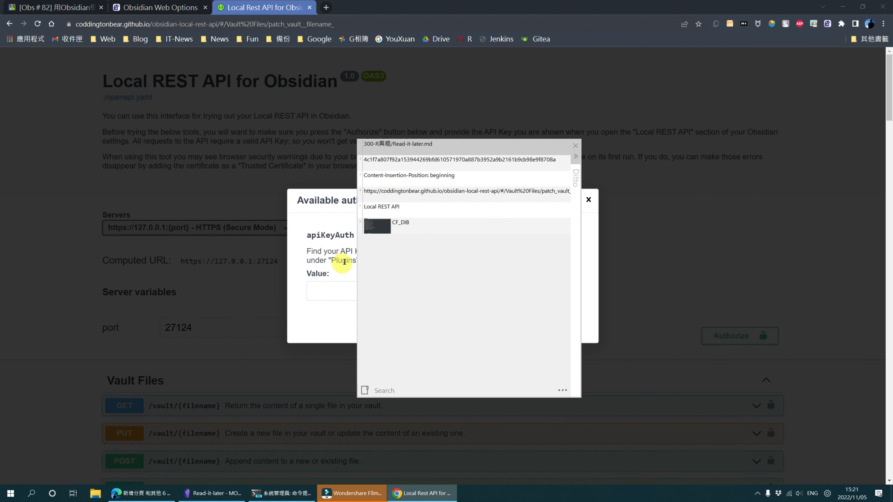
double_click(400, 161)
click(343, 292)
key(ctrl+v)
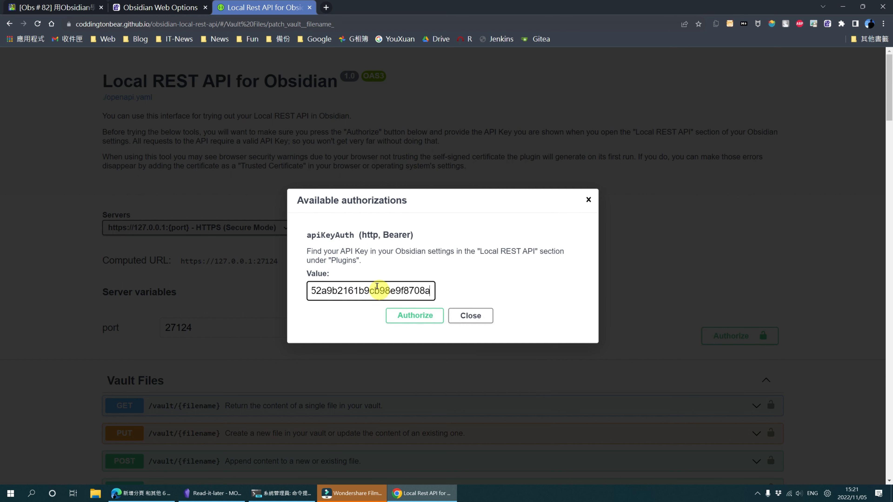
click(399, 326)
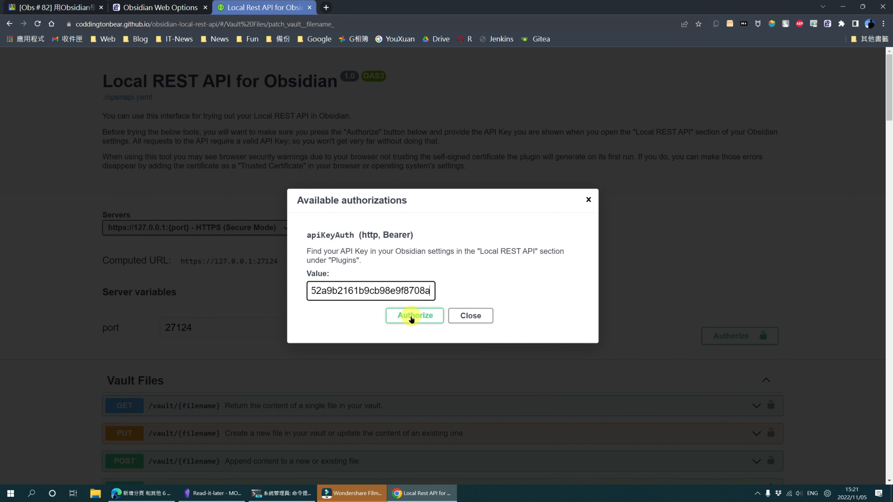
click(478, 323)
Execute the PATCH request for Read-it-later.md again with the authorization in place
scroll(584, 339, down, 15)
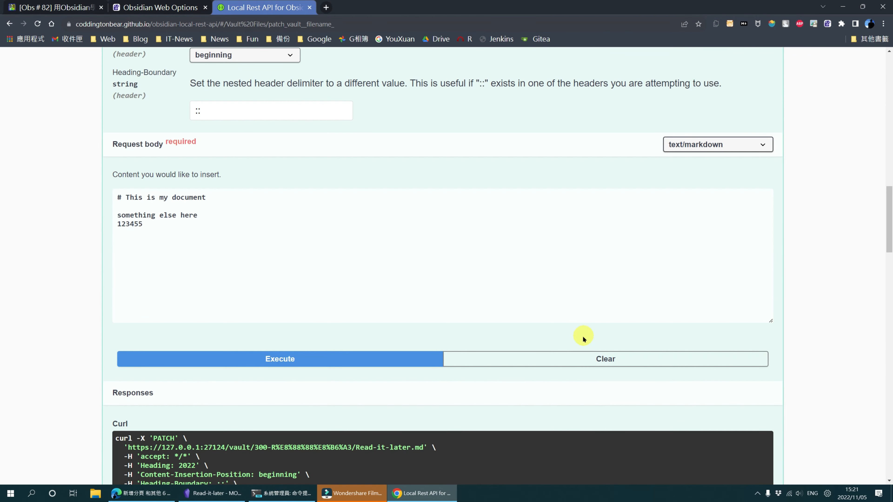
scroll(481, 395, down, 3)
click(394, 244)
Examine the PATCH request's curl command, server response body and response headers
scroll(505, 316, down, 6)
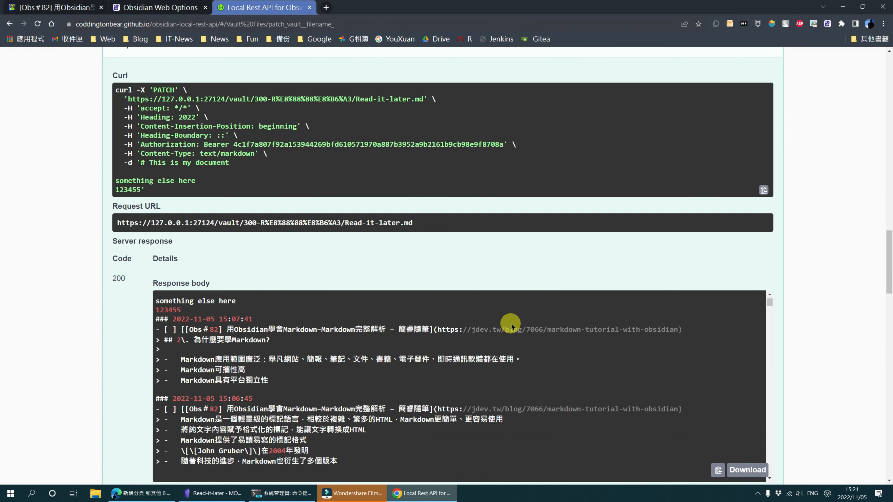
scroll(747, 365, down, 4)
scroll(891, 257, down, 3)
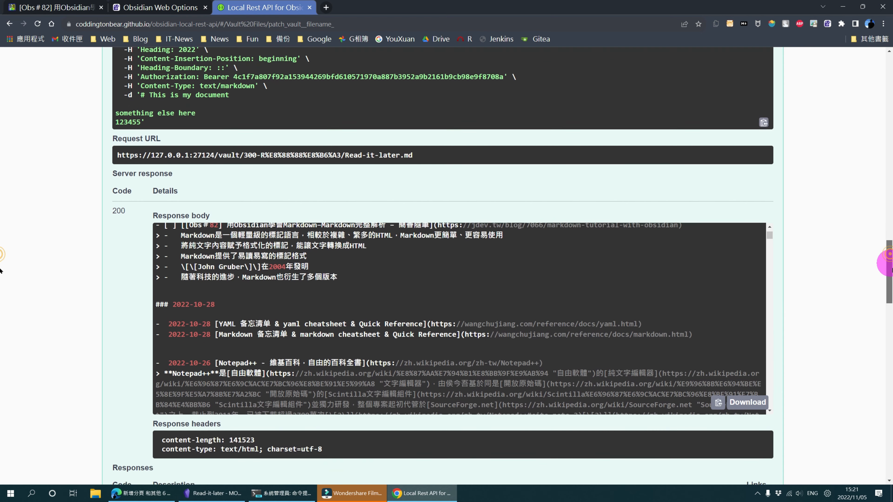
scroll(496, 320, up, 3)
scroll(202, 264, down, 2)
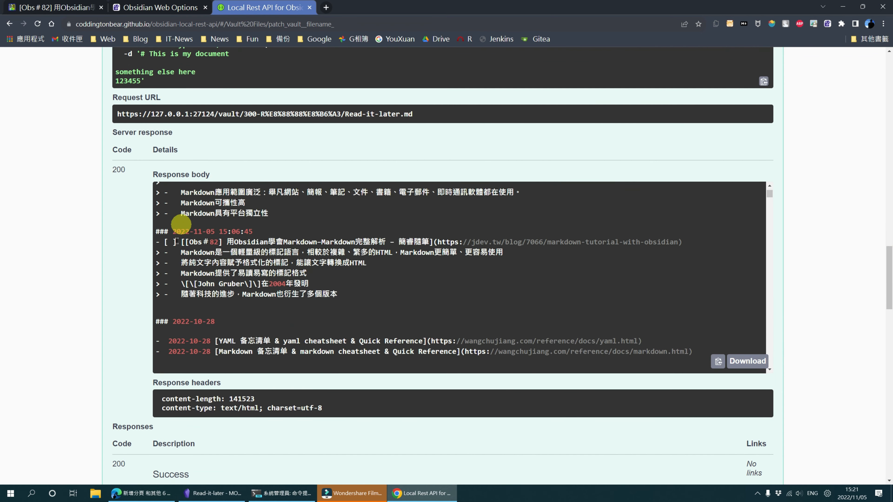
scroll(242, 297, up, 4)
scroll(247, 301, down, 2)
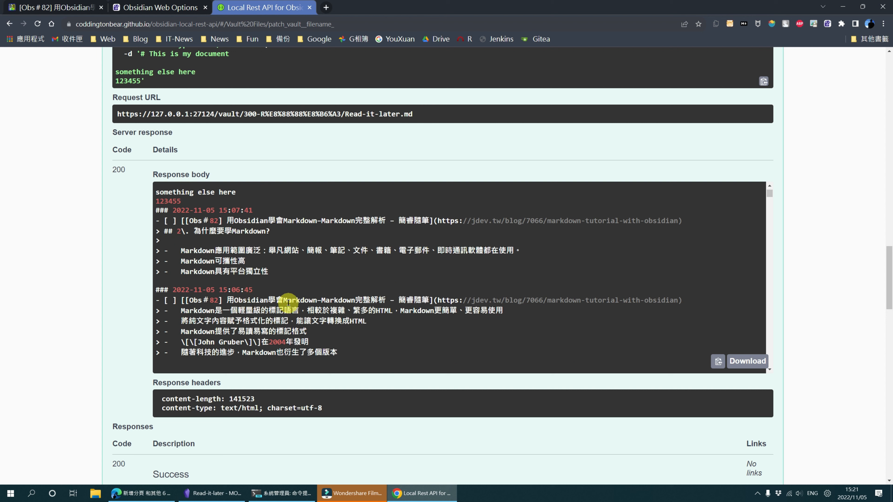
scroll(288, 257, up, 3)
Highlight the inserted lines in the response body, check them in the Read-it-later note in Obsidian, and return to Chrome
drag(164, 286, 193, 320)
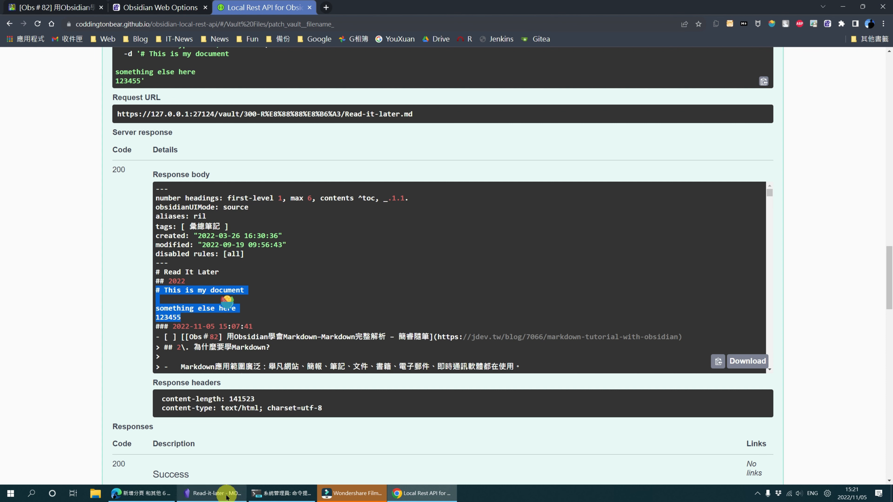
click(212, 494)
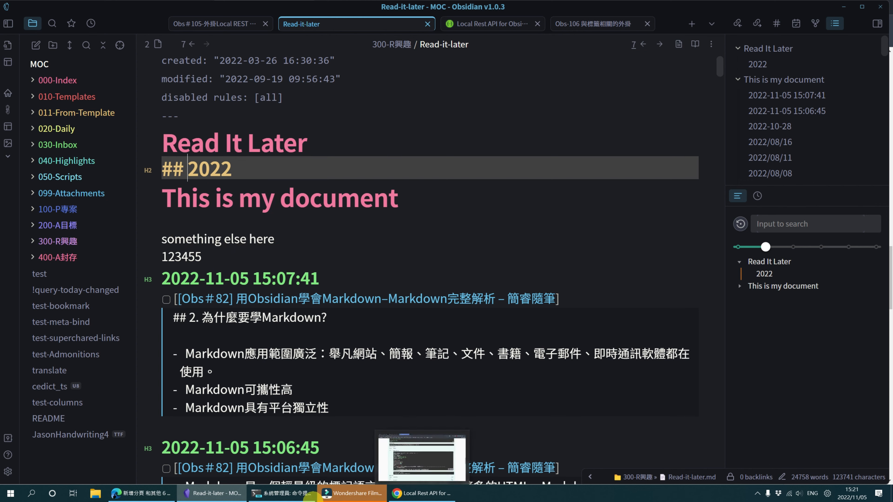
click(425, 494)
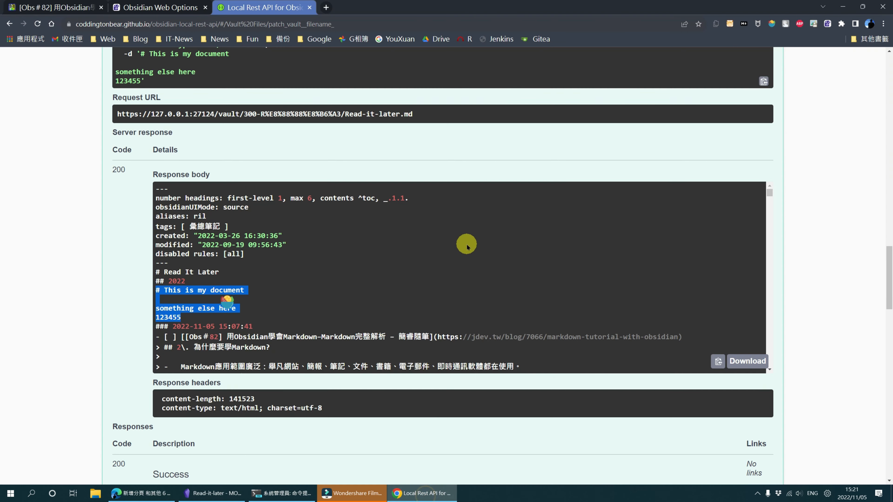
Collapse the PATCH endpoint and review the endpoint groups from Vault Files through Status and Schemas
click(757, 154)
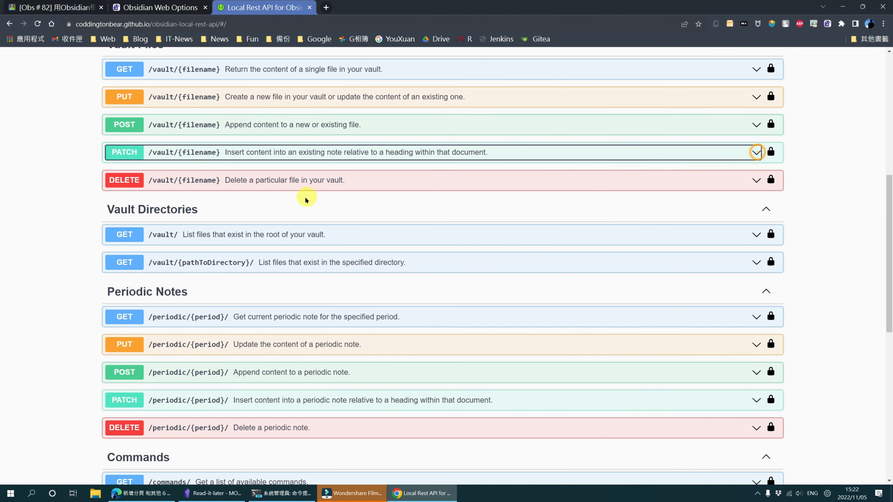
scroll(314, 228, up, 3)
scroll(306, 262, down, 2)
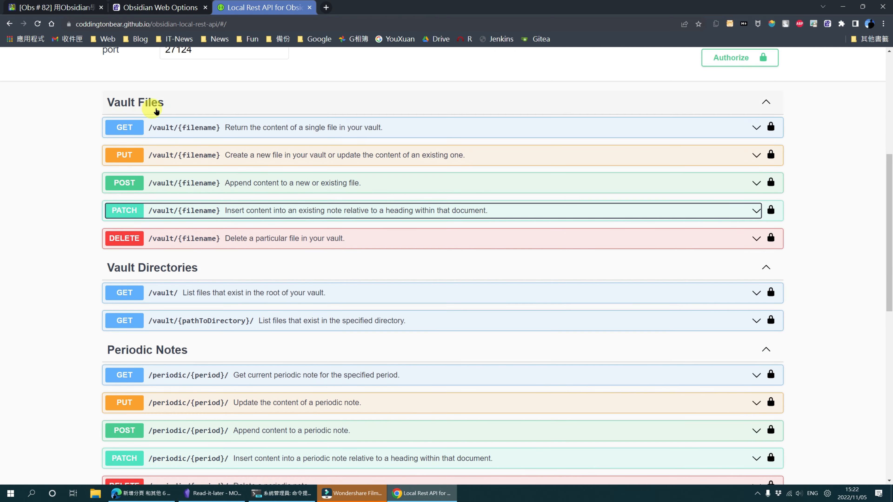
scroll(409, 184, down, 2)
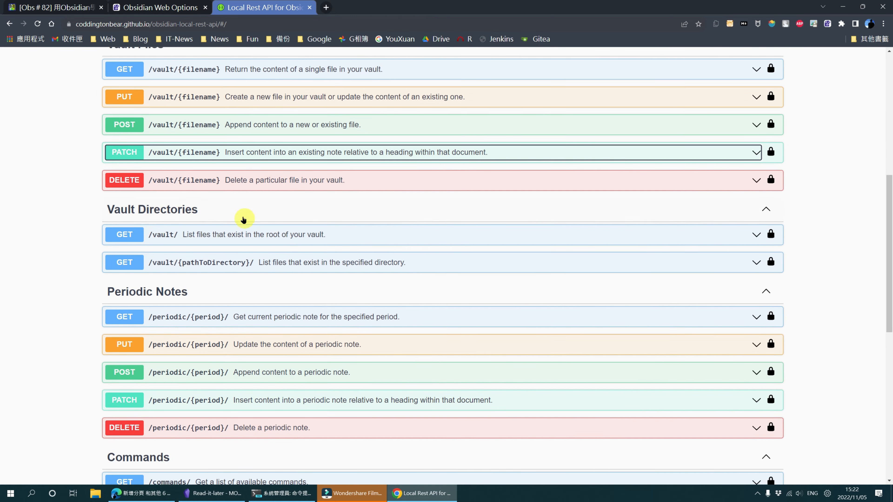
scroll(314, 219, down, 4)
scroll(207, 200, down, 6)
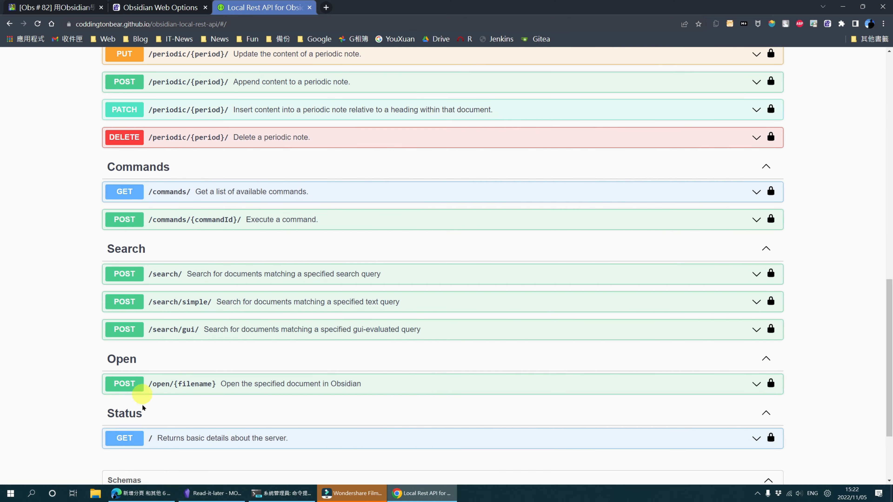
scroll(127, 439, down, 4)
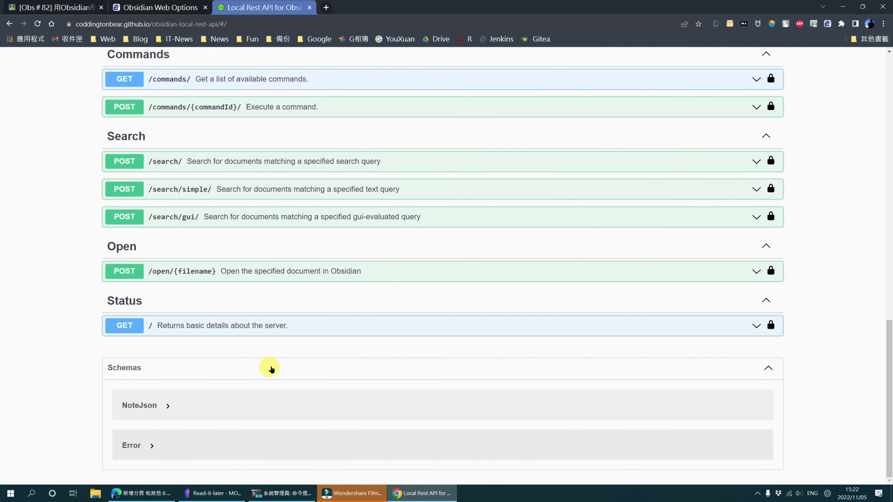
scroll(271, 369, up, 20)
scroll(421, 160, down, 5)
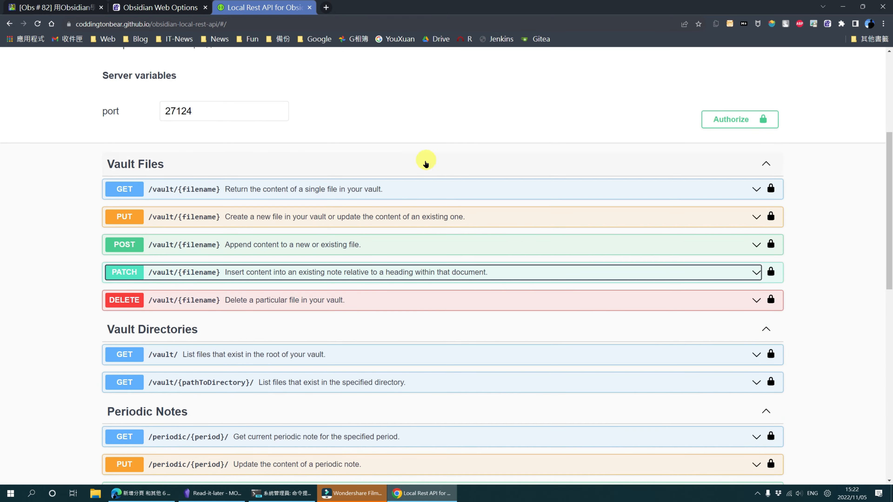
scroll(438, 313, down, 6)
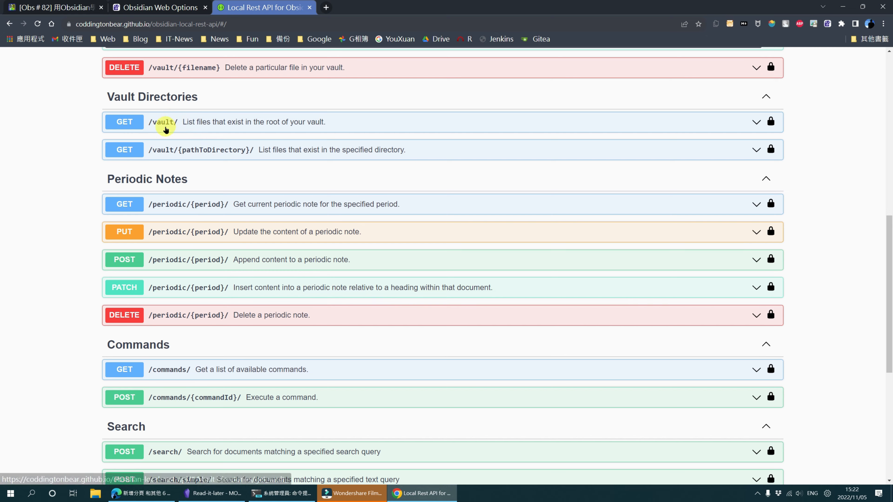
scroll(355, 233, down, 2)
scroll(423, 190, up, 6)
scroll(423, 190, down, 11)
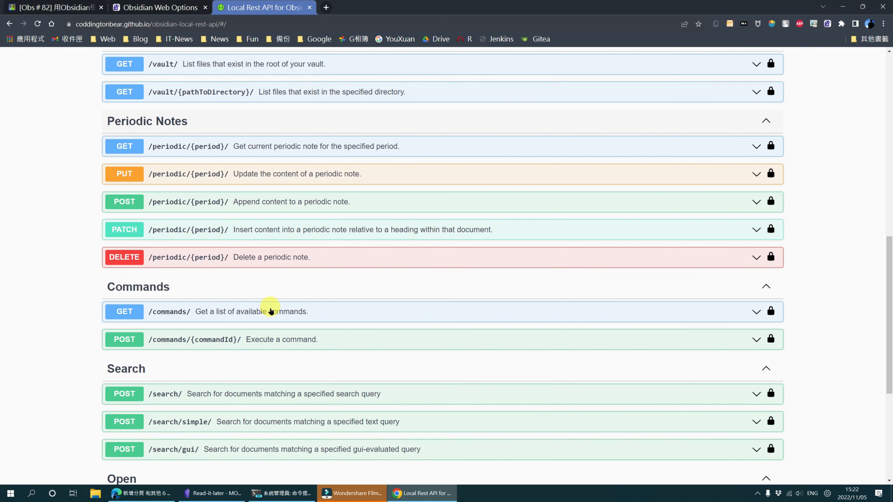
Try out POST /search/ with the example query "List data from files having the #game tag.", execute it and review the response
click(755, 218)
scroll(349, 323, down, 9)
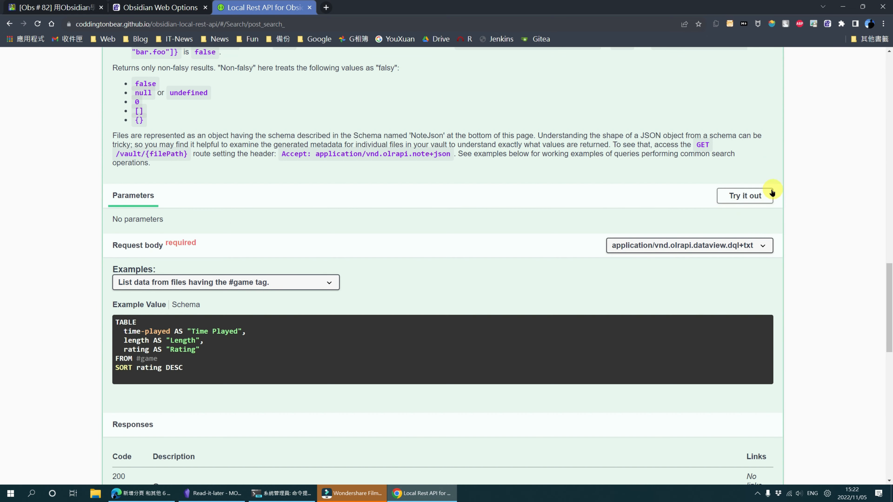
click(749, 195)
scroll(294, 379, down, 5)
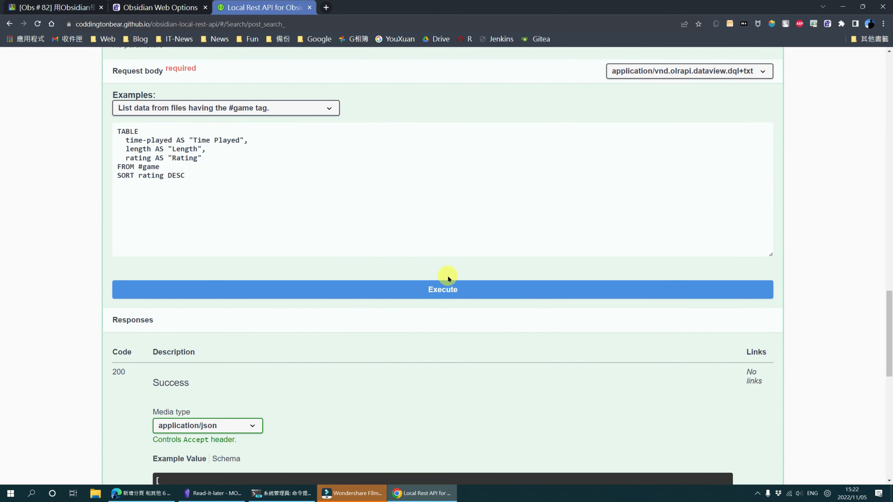
click(451, 291)
scroll(394, 379, down, 7)
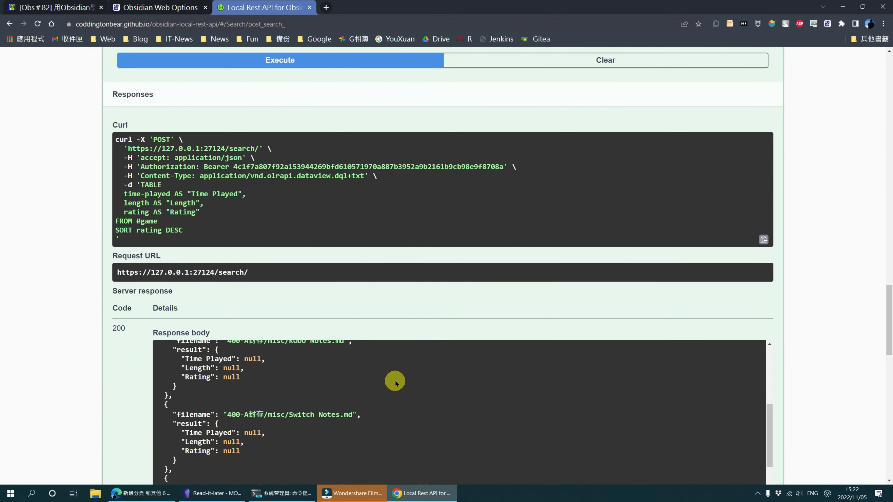
scroll(831, 225, up, 7)
scroll(831, 225, up, 20)
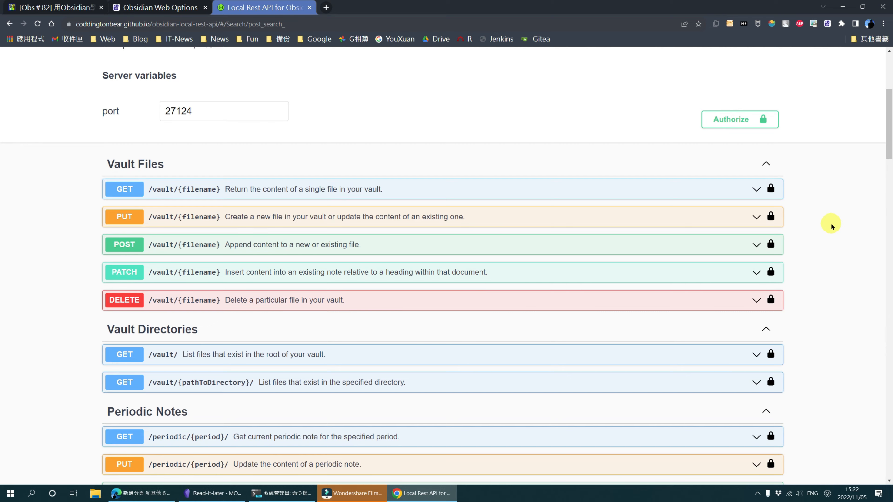
Leave the template editor in Obsidian Web Options and save the [Obs＃82] Markdown article using the "Capture page snapshot" template
click(165, 12)
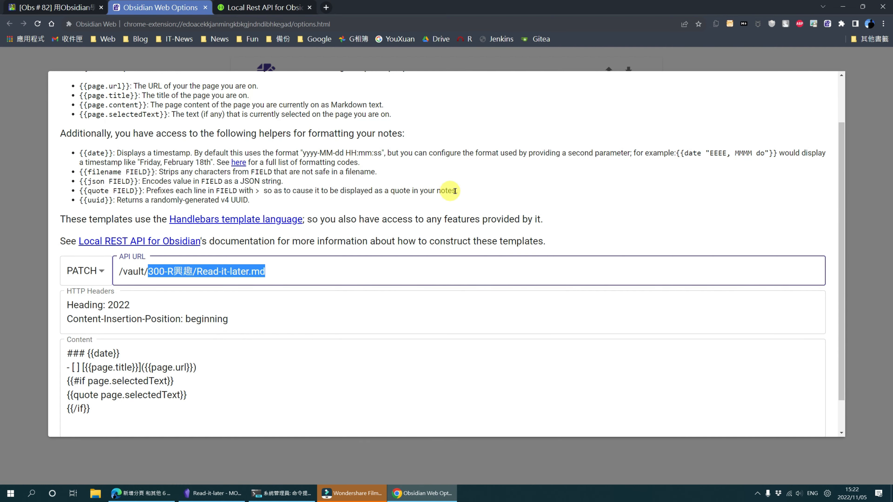
key(Escape)
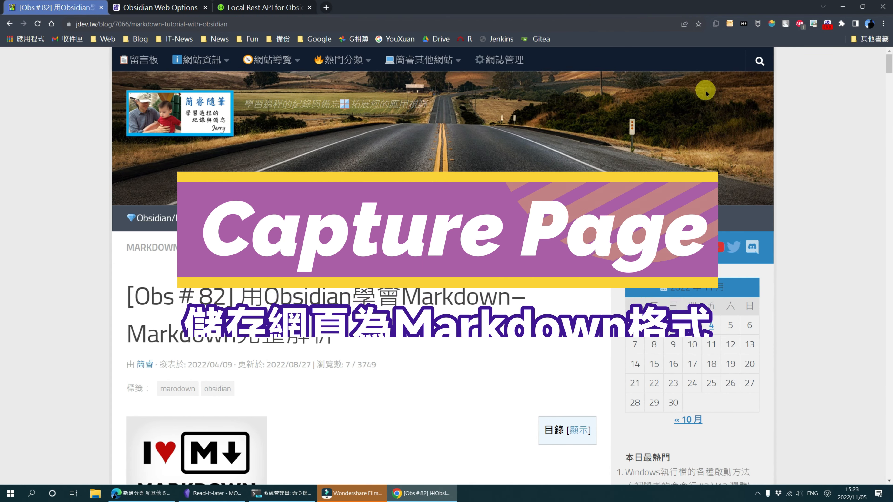
click(827, 23)
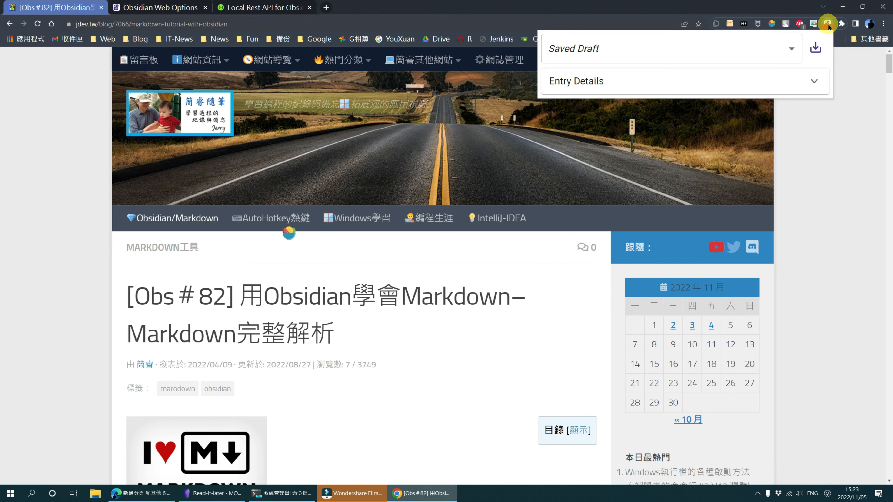
click(791, 47)
scroll(734, 60, down, 2)
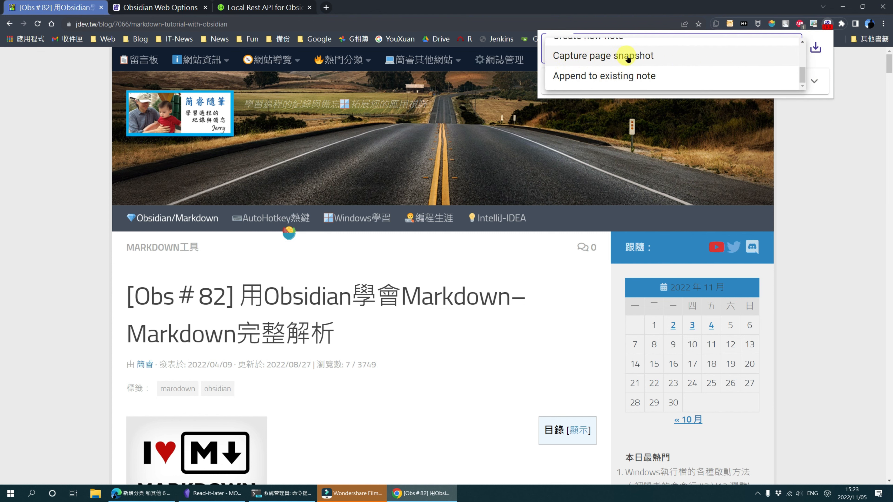
click(663, 61)
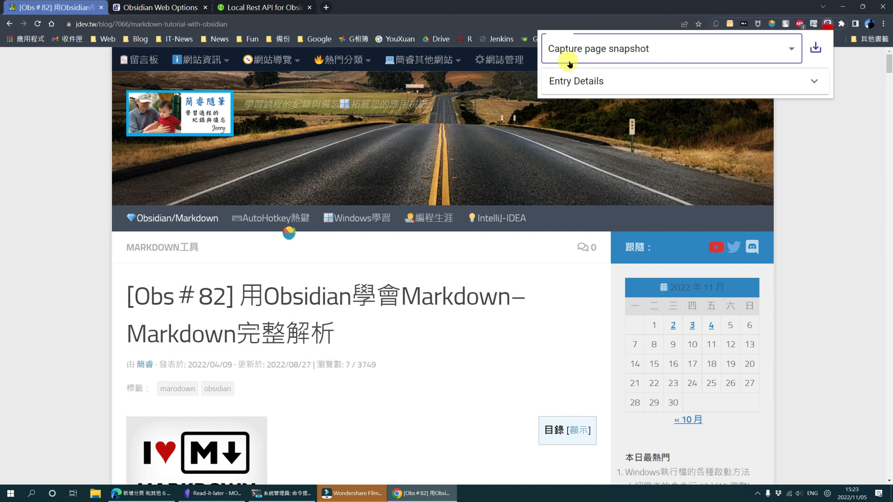
click(817, 47)
Switch to Obsidian, open the captured [Obs＃82] note and examine its front matter, quoted selection and converted Markdown content
click(216, 495)
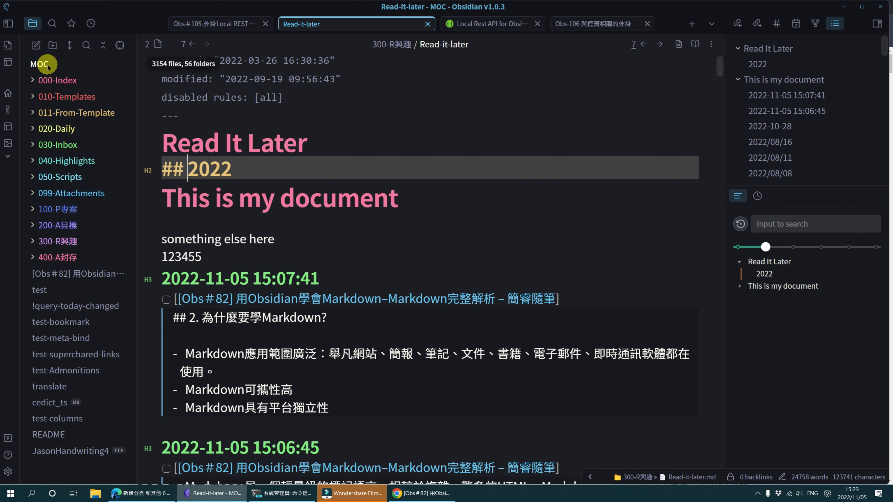
click(65, 273)
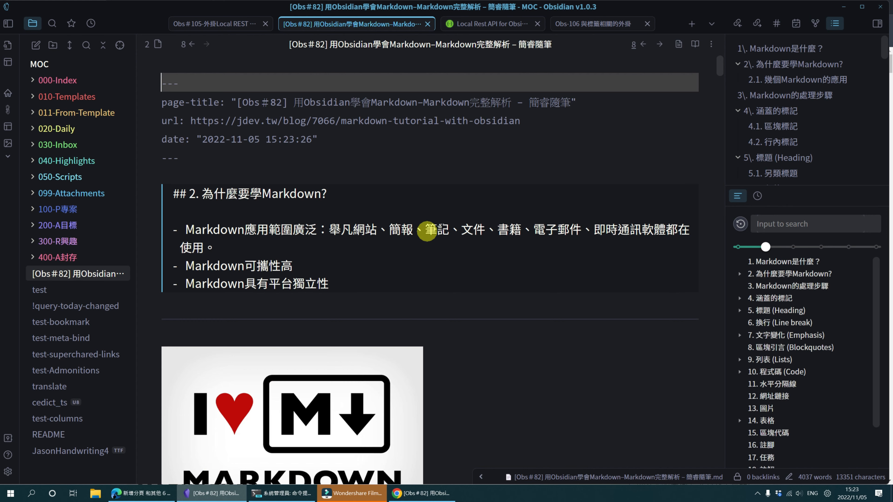
scroll(479, 327, down, 10)
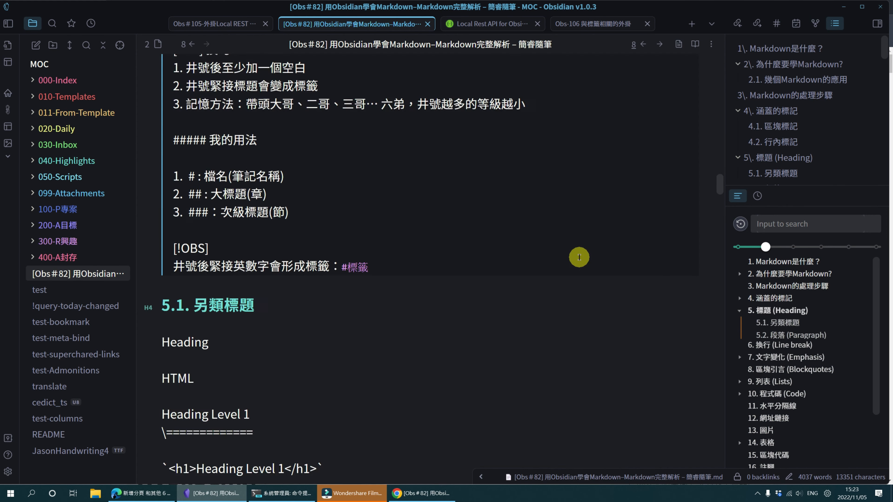
scroll(598, 299, down, 12)
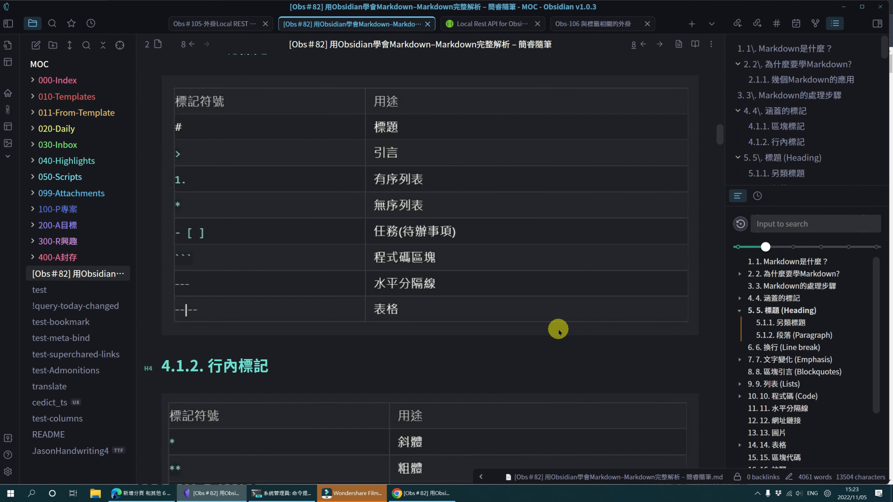
scroll(560, 327, up, 4)
scroll(558, 329, up, 15)
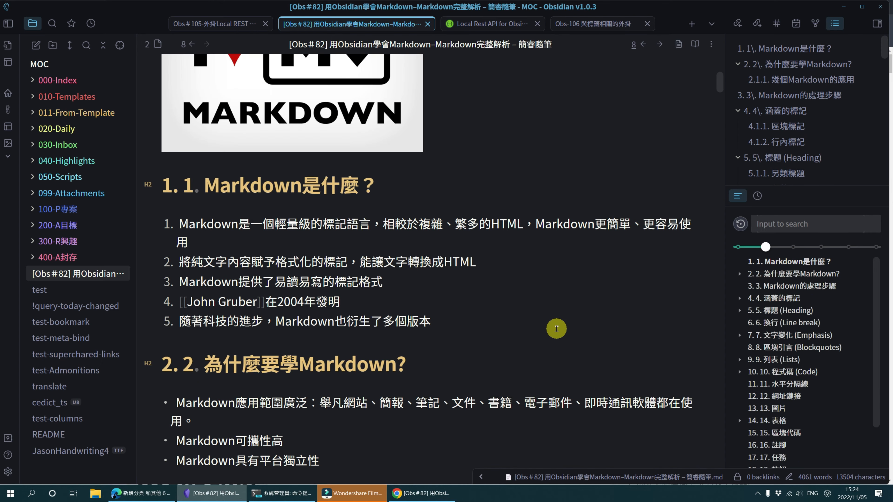
Return to the top of the captured note, then switch to Chrome's Obsidian Web Options and examine the "Capture page snapshot" template's API URL and content
scroll(528, 273, up, 5)
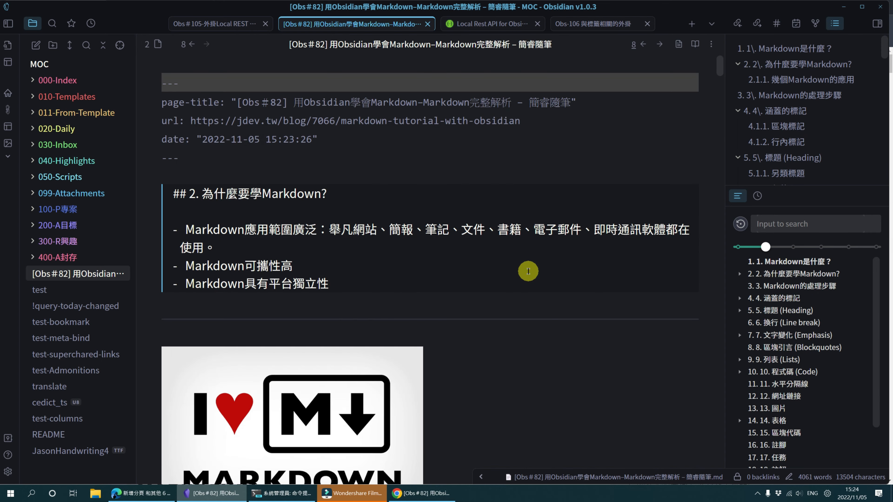
click(448, 495)
click(157, 8)
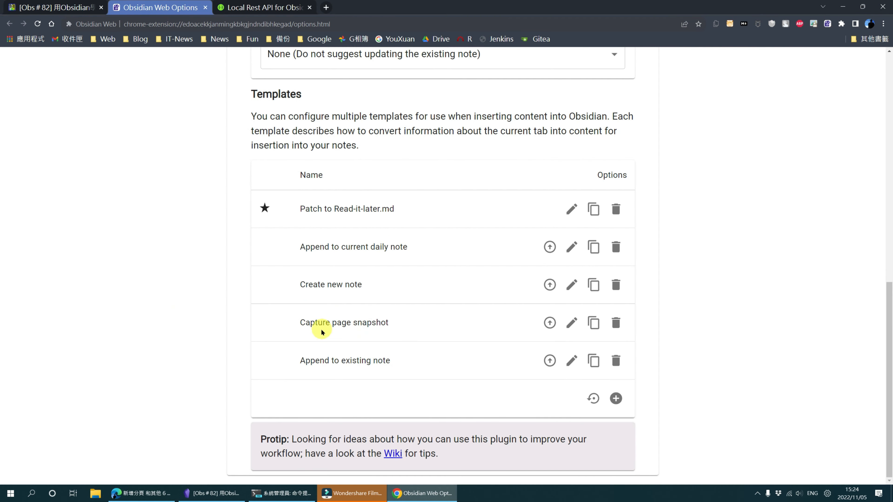
click(572, 323)
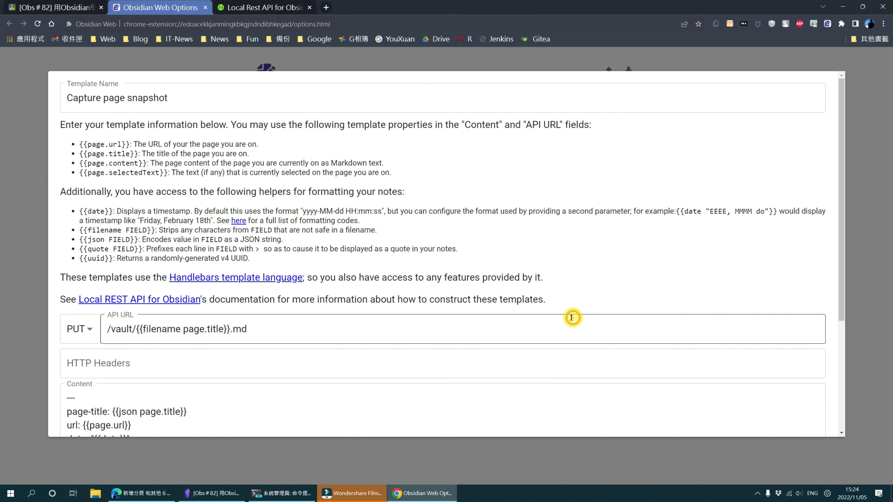
scroll(319, 343, down, 5)
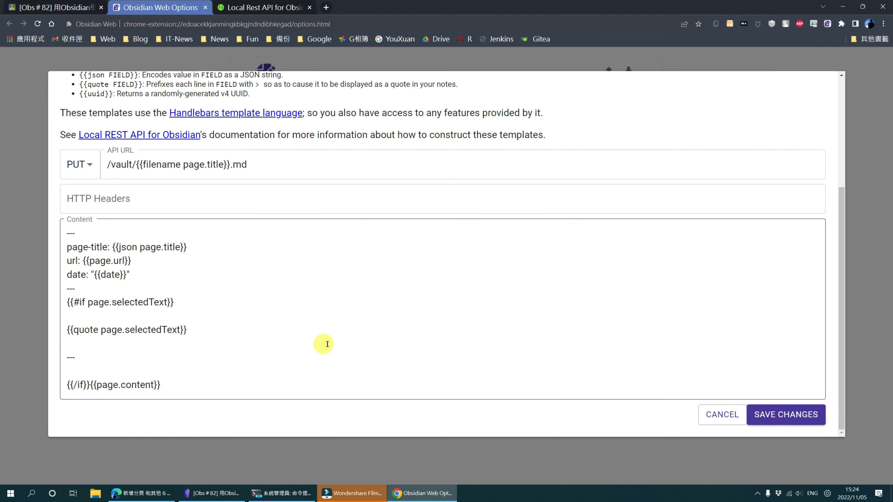
scroll(474, 340, up, 5)
Show the original [Obs＃82] Markdown article in Chrome and look over its opening sections and the selected passage
click(52, 8)
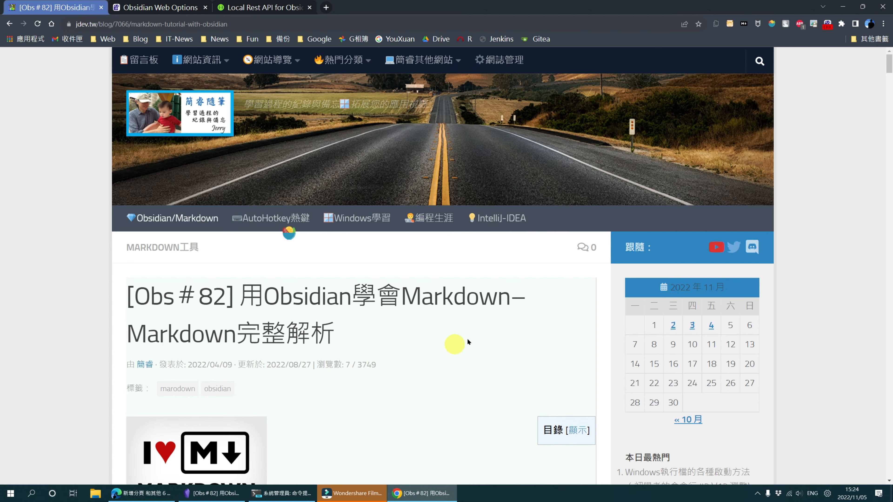
scroll(473, 334, down, 6)
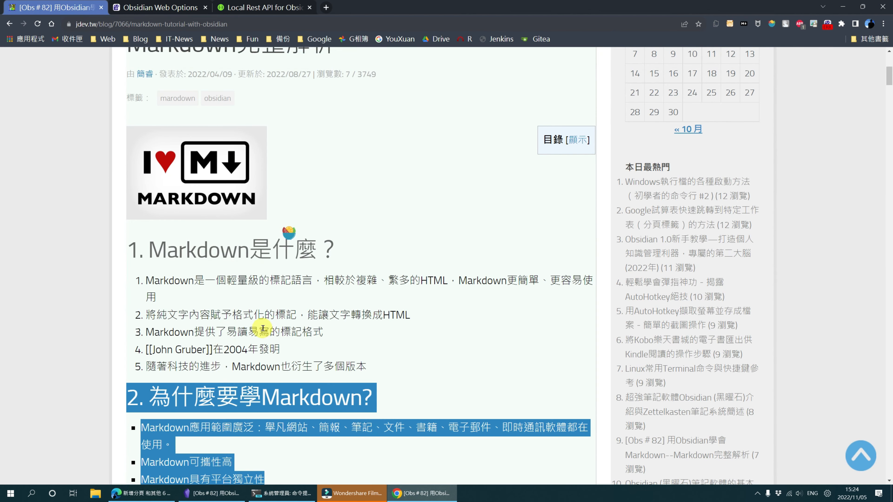
scroll(428, 336, up, 6)
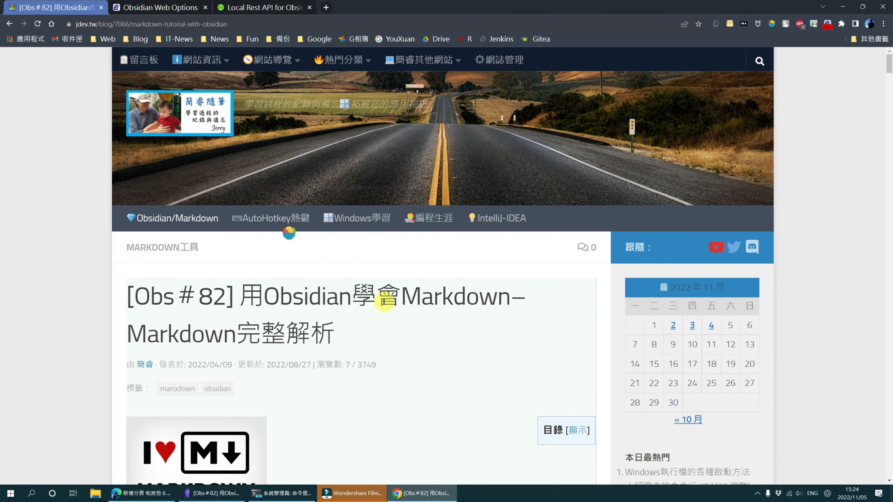
Switch to the [Obs＃105] Local REST API note in Obsidian and review its setup, SSL certificate, command-line and web test sections
click(213, 493)
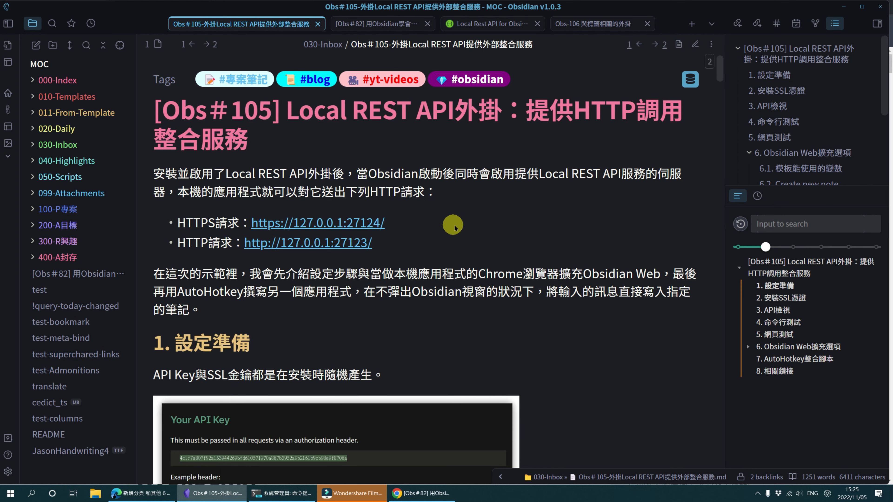
scroll(594, 231, down, 5)
scroll(599, 234, down, 8)
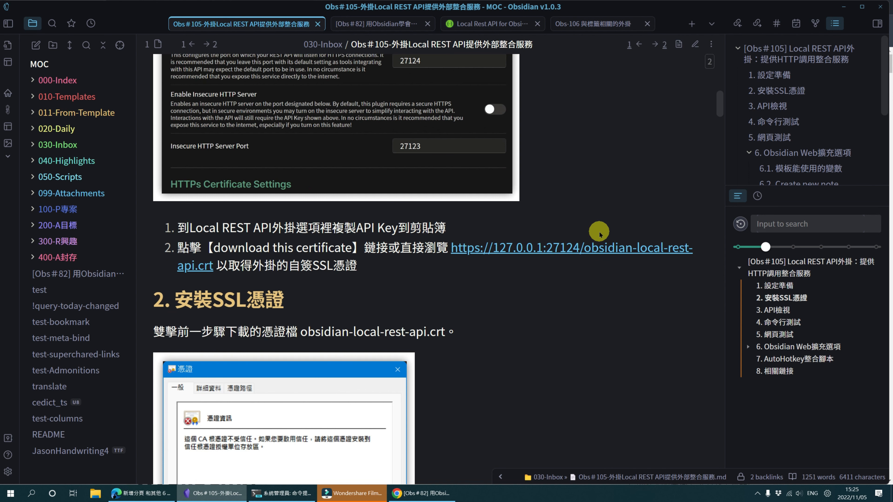
scroll(599, 234, up, 10)
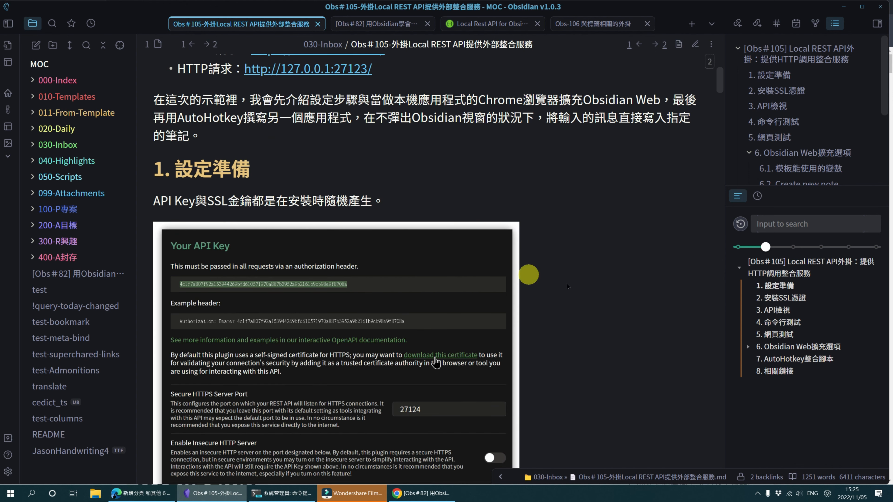
scroll(528, 277, down, 12)
scroll(589, 289, down, 6)
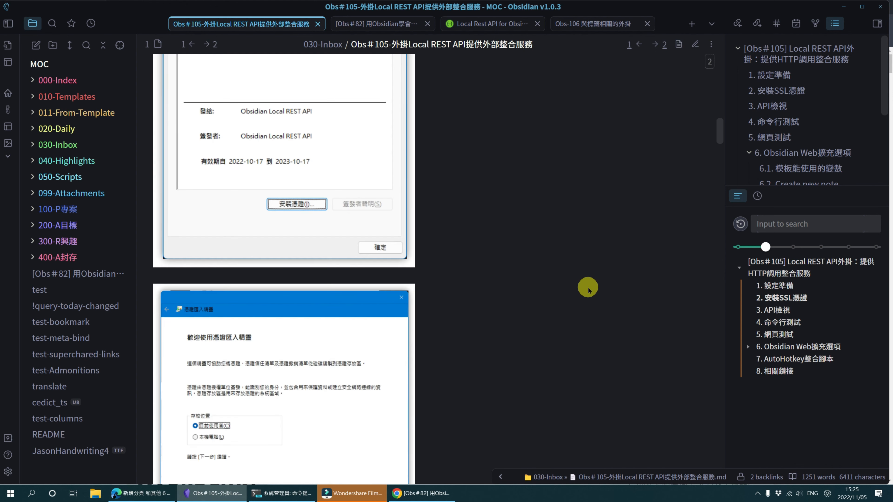
scroll(586, 289, up, 6)
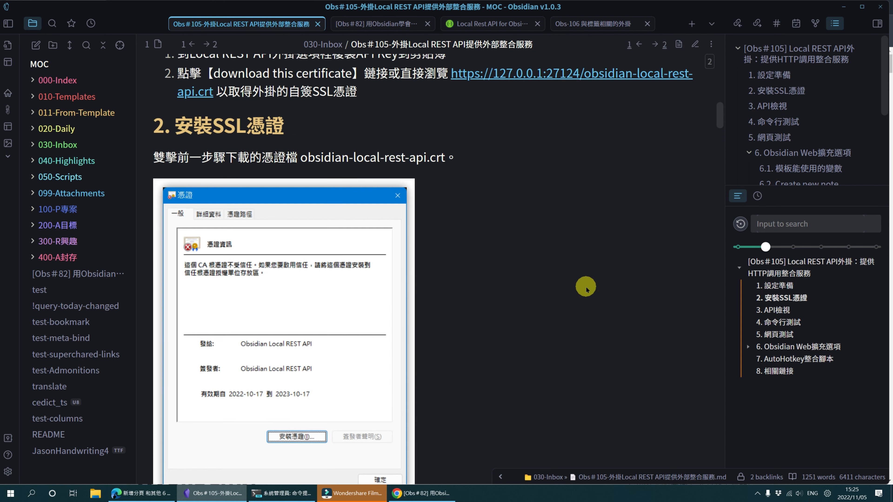
scroll(586, 289, down, 12)
scroll(586, 289, down, 14)
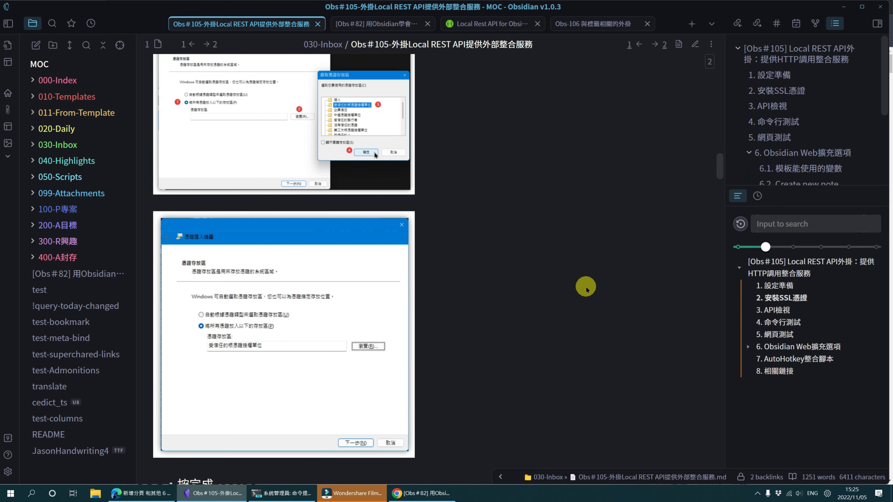
scroll(586, 289, down, 3)
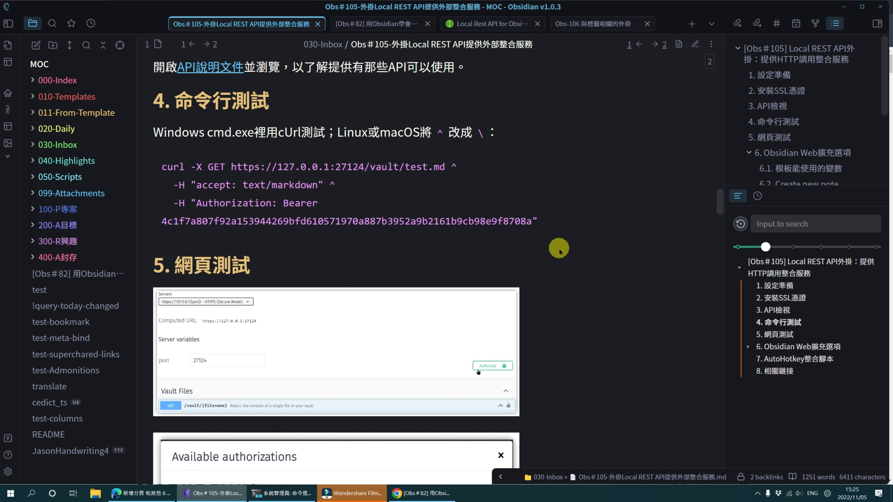
scroll(608, 286, down, 3)
scroll(356, 302, down, 6)
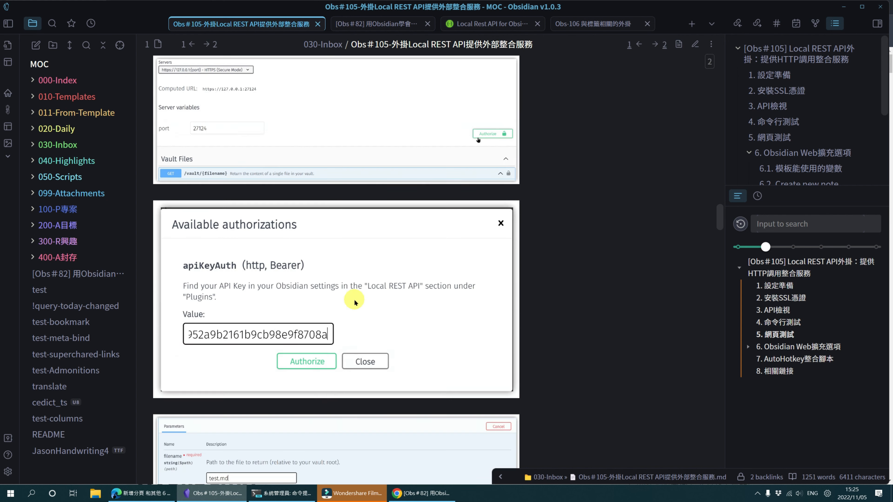
Review the note's Obsidian Web sections from template variables (6.1) through "Capture page snapshot" (6.5)
scroll(548, 299, down, 20)
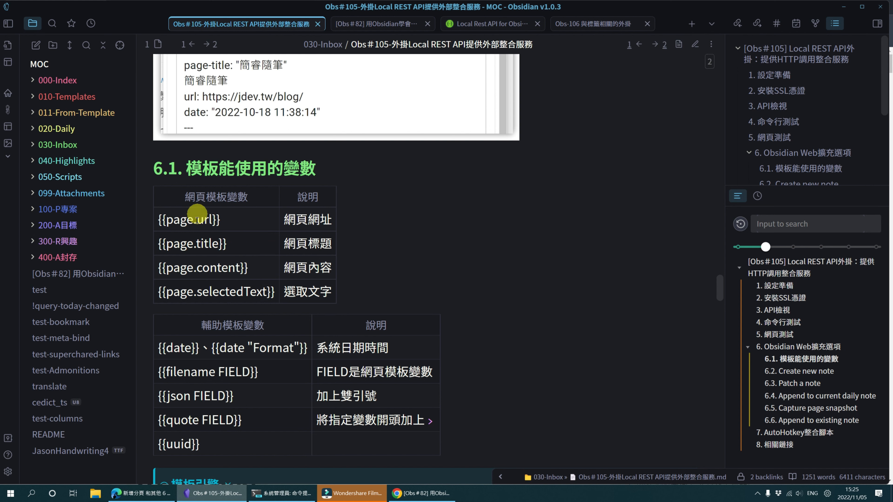
scroll(493, 243, down, 5)
scroll(366, 236, down, 5)
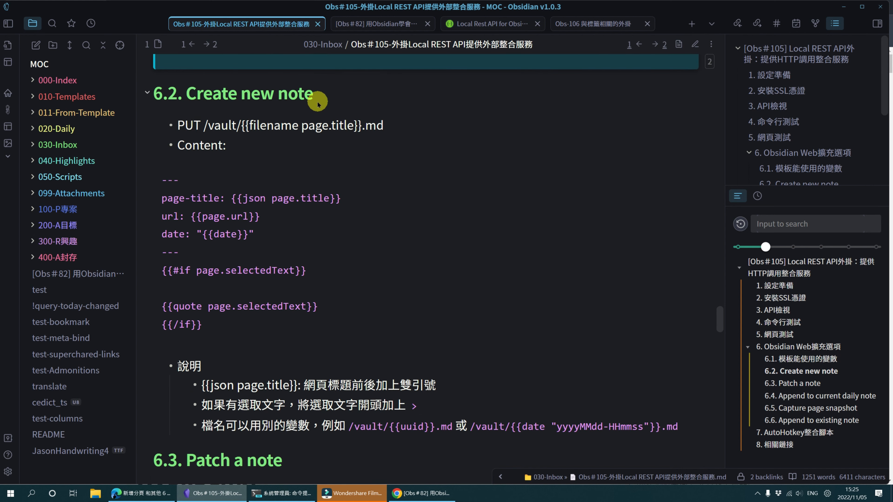
scroll(431, 226, down, 4)
scroll(397, 287, down, 18)
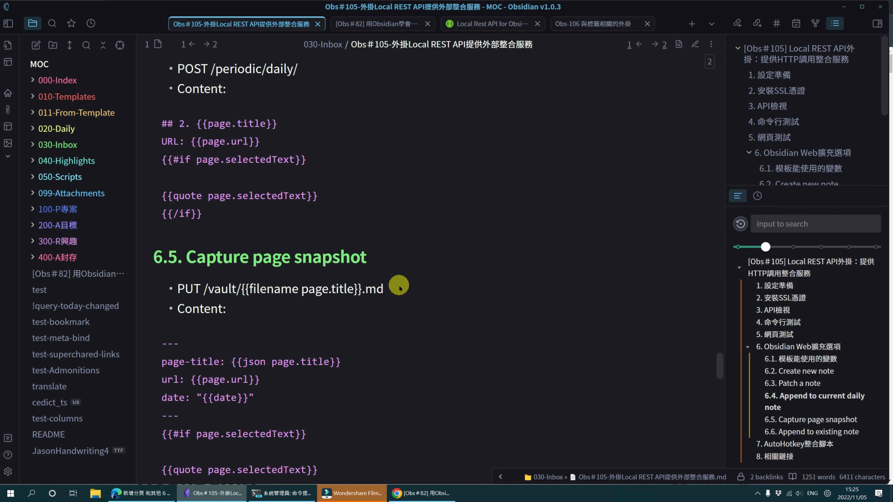
Switch to Chrome, look through the template choices in the Obsidian Web popup on the article page, and dismiss it
click(422, 493)
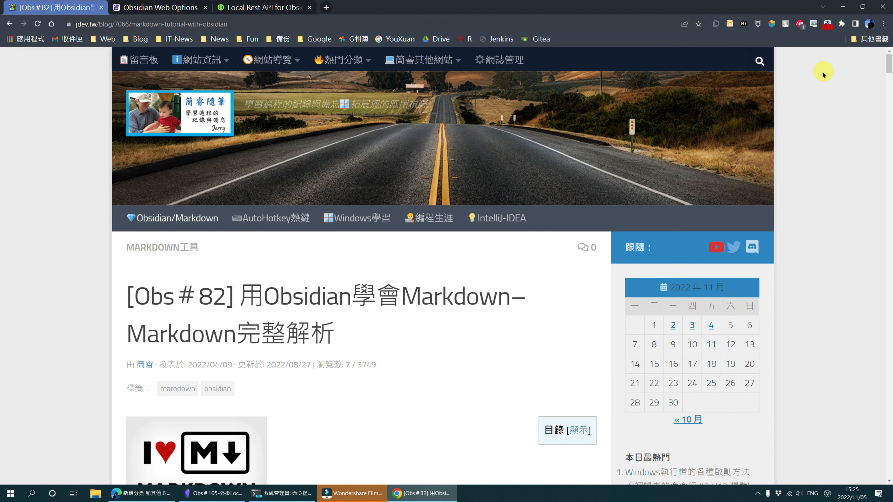
click(828, 25)
click(791, 45)
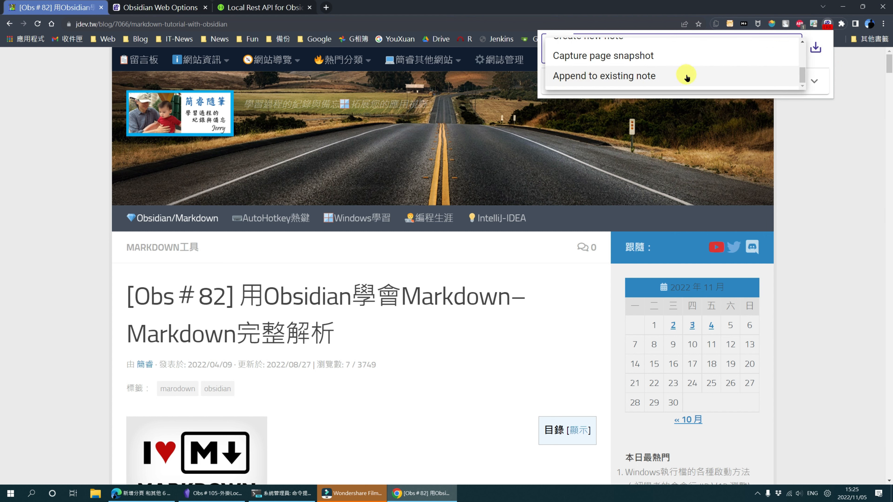
scroll(706, 77, up, 2)
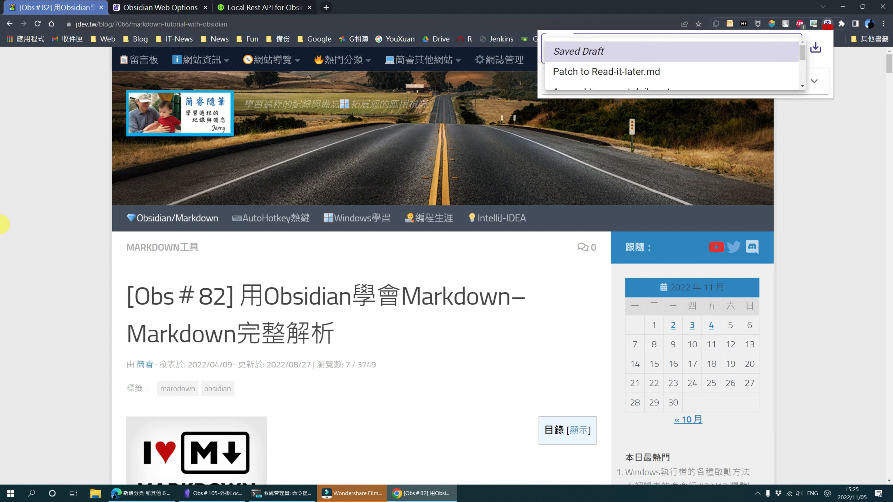
click(101, 184)
Switch back to Obsidian and read section 6.6 "Append to existing note", including its template content and the 404 caution
click(235, 494)
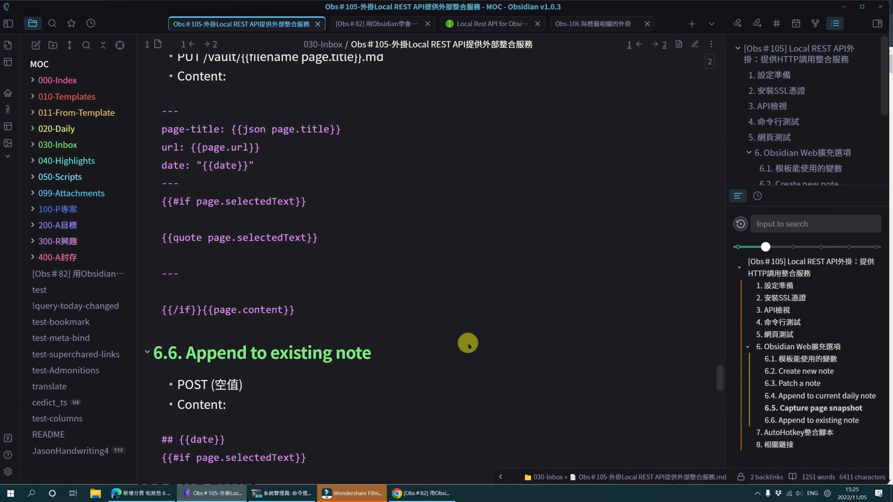
scroll(467, 346, down, 5)
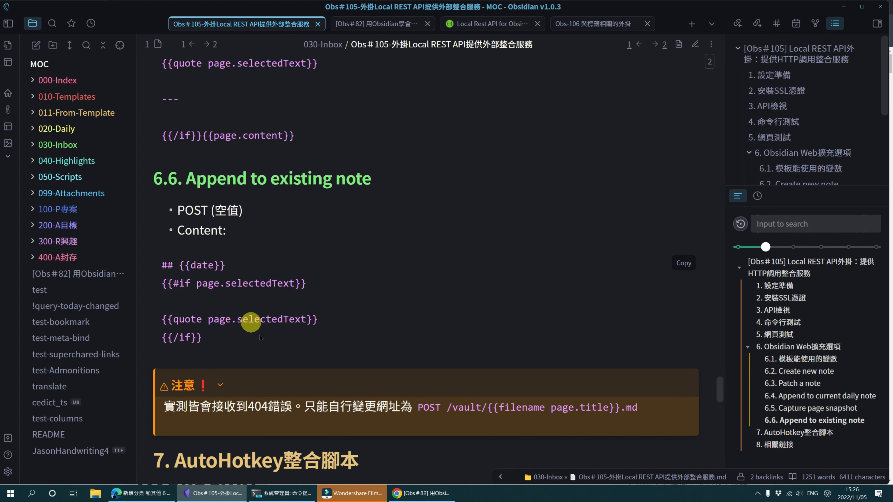
scroll(362, 301, down, 5)
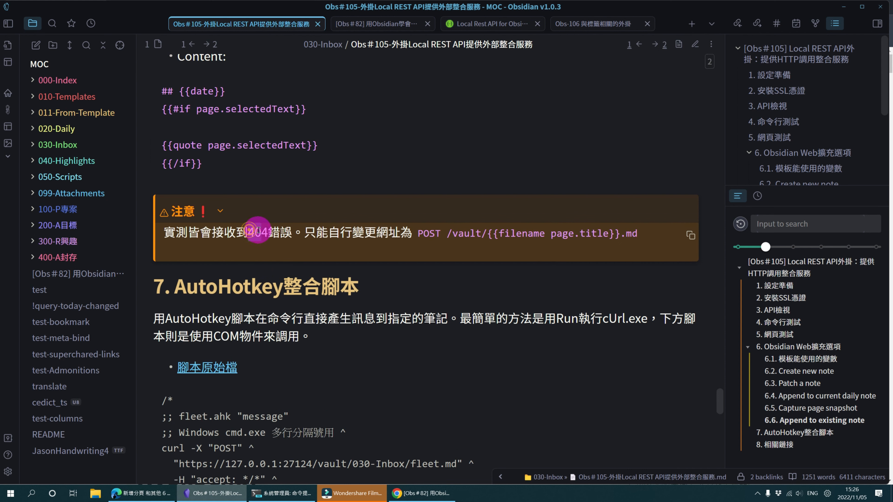
scroll(521, 276, up, 8)
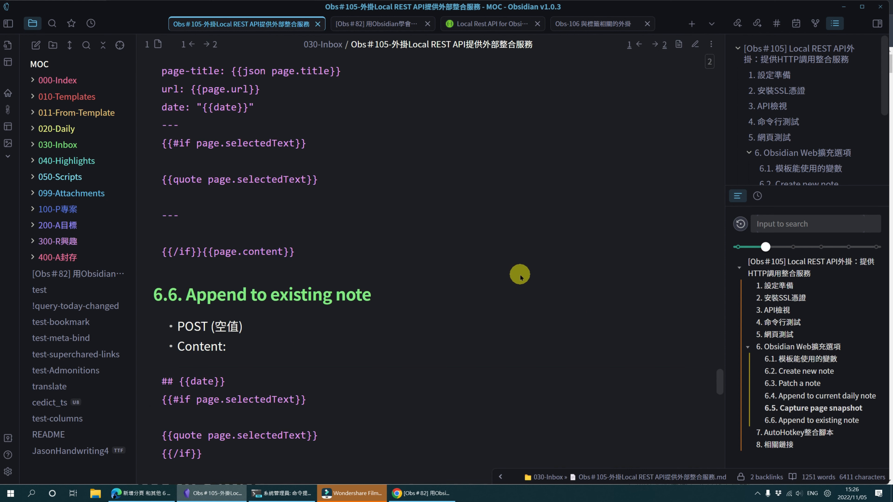
scroll(520, 277, down, 11)
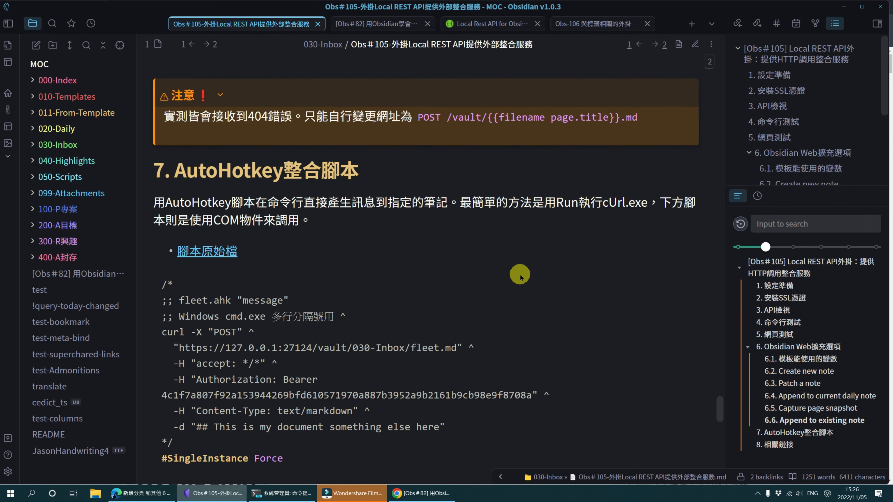
scroll(521, 276, up, 8)
scroll(520, 276, down, 8)
Read the introduction of section 7 on AutoHotkey integration and examine the commented curl POST example for fleet.md
scroll(502, 285, down, 1)
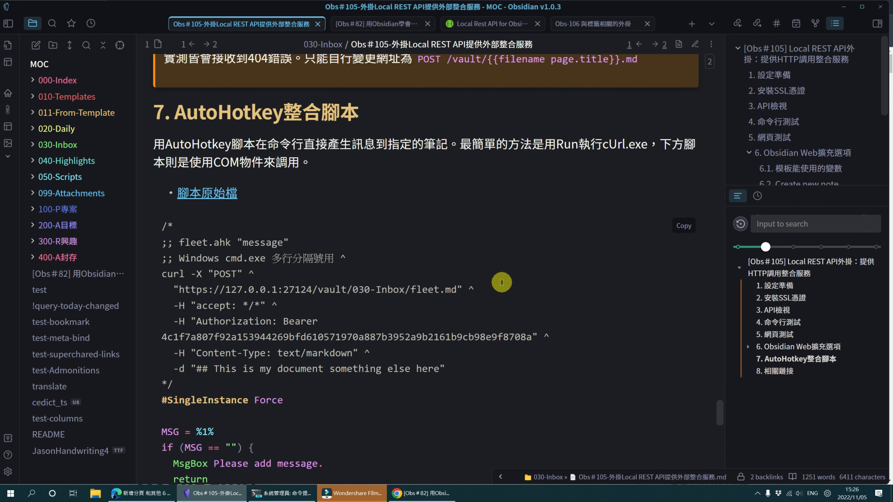
scroll(502, 285, up, 1)
scroll(502, 285, up, 2)
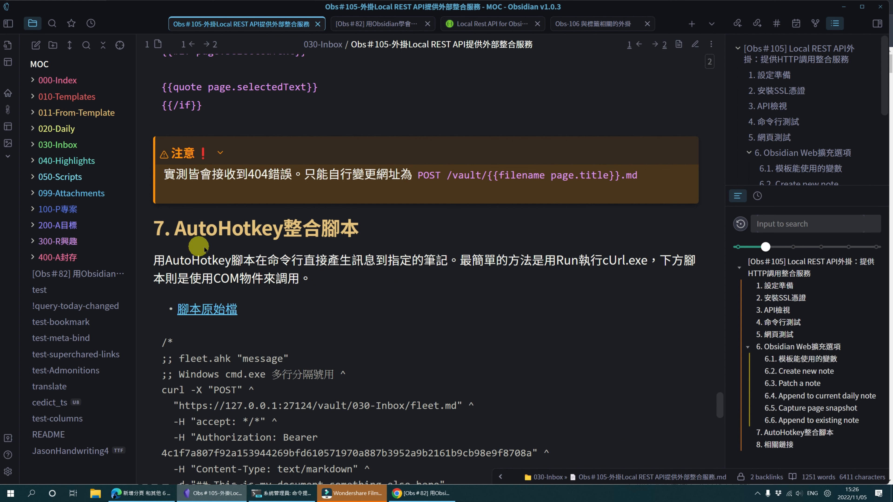
scroll(484, 292, down, 5)
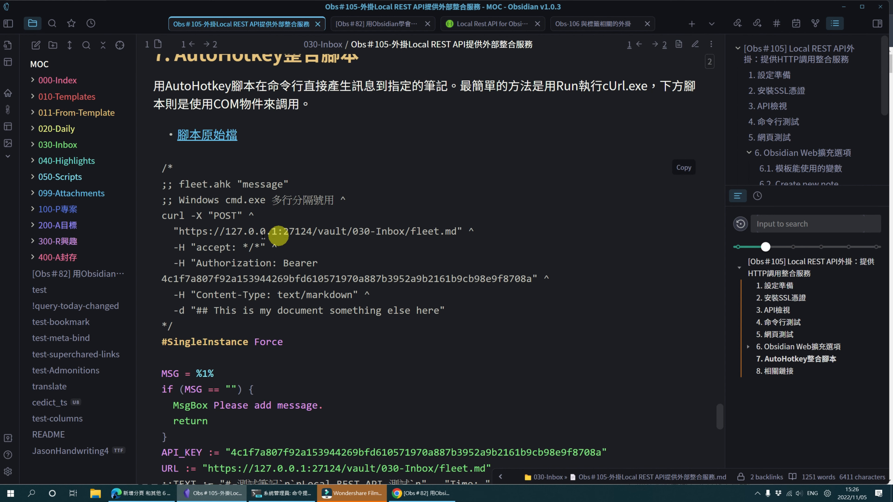
drag(169, 218, 192, 216)
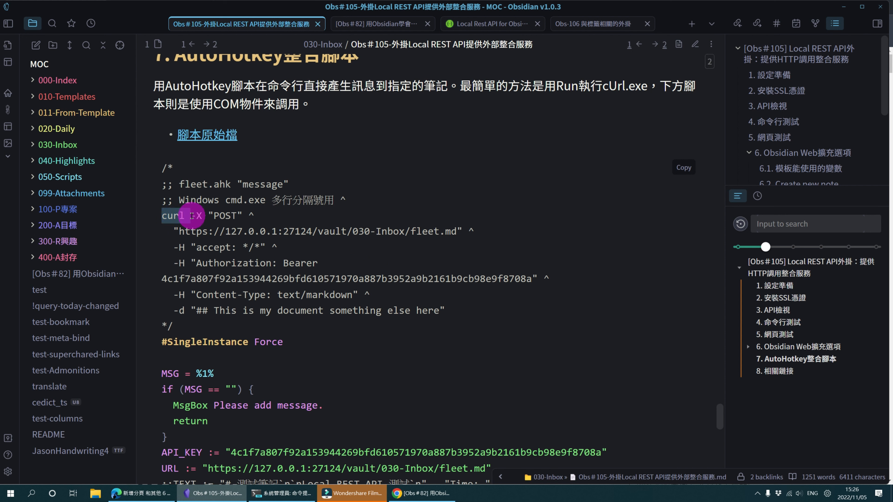
click(239, 231)
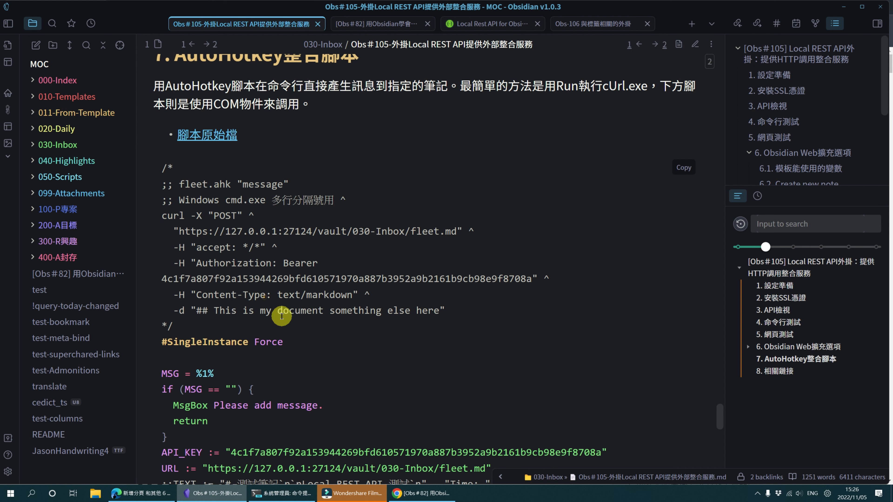
click(264, 297)
Examine the AutoHotkey script's message, URL and text variables and the WinHttp request code that posts the note
scroll(471, 287, down, 6)
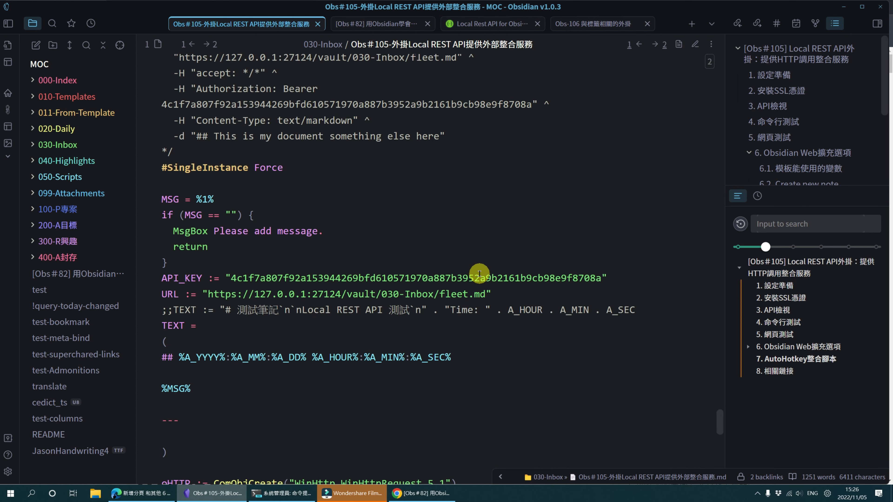
scroll(481, 276, down, 6)
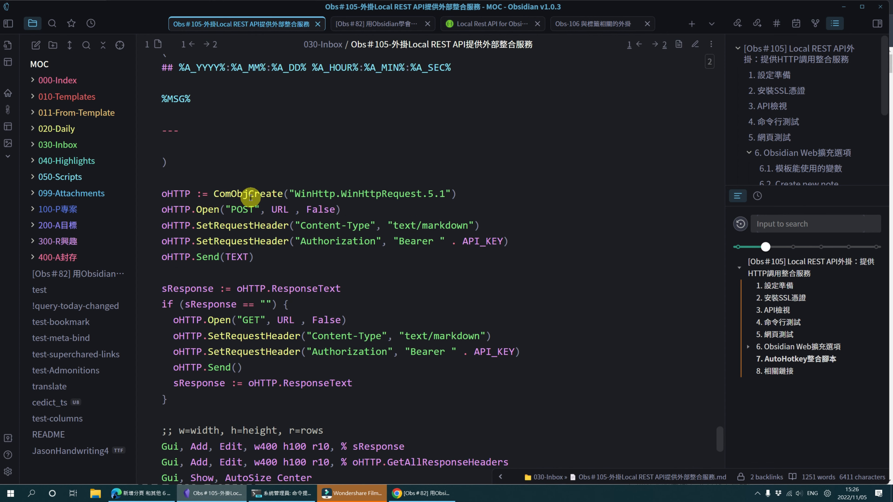
drag(296, 193, 338, 190)
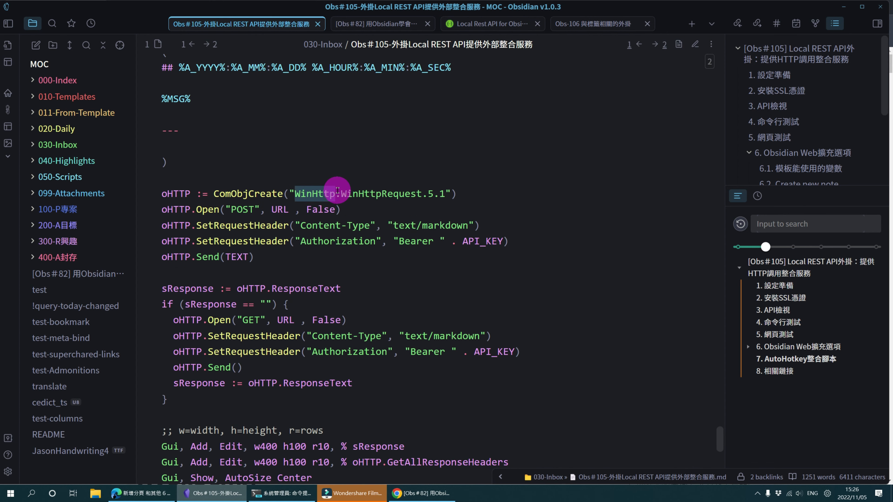
click(350, 194)
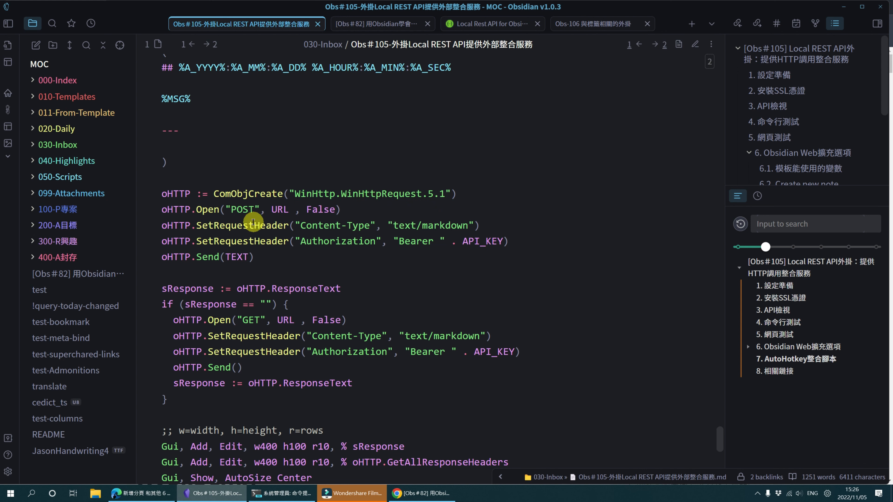
Examine the AutoHotkey script's POST request and the fallback GET request by highlighting each method name in the code
double_click(243, 210)
scroll(243, 211, down, 3)
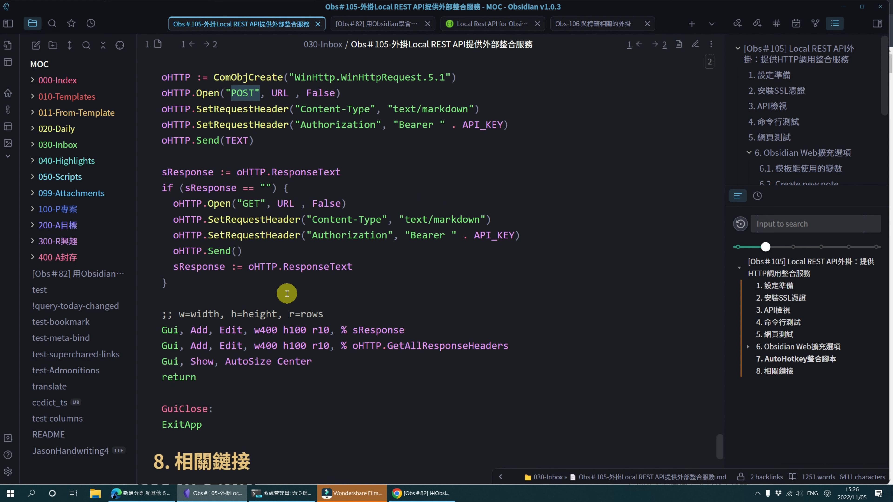
double_click(240, 203)
Open the original script file linked in section 7 and look through the fleet.ahk code on GitHub Gist
scroll(426, 274, up, 5)
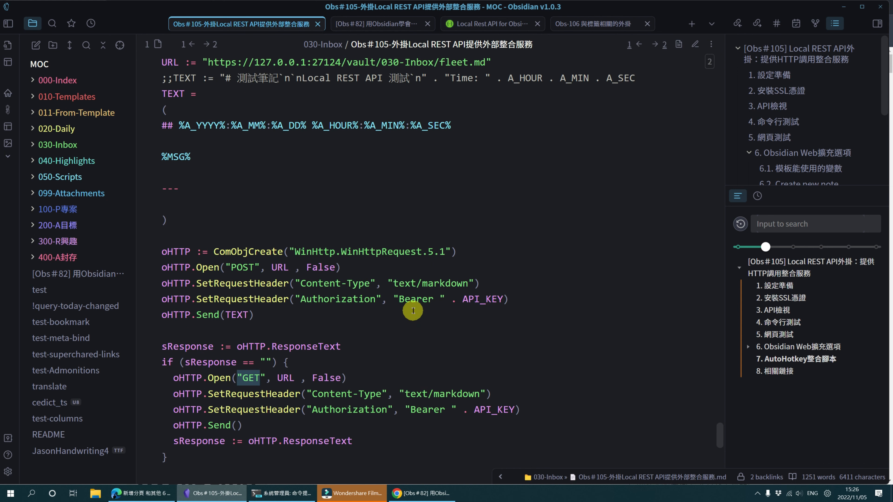
scroll(413, 311, up, 10)
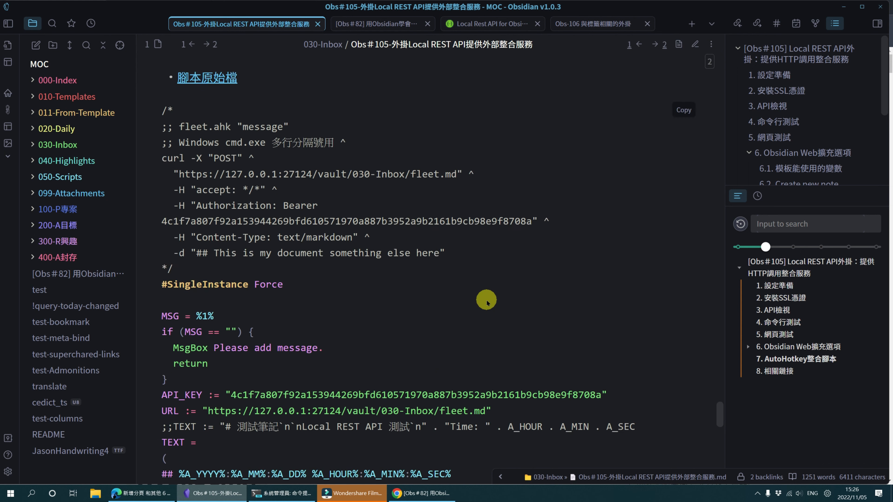
scroll(487, 301, up, 3)
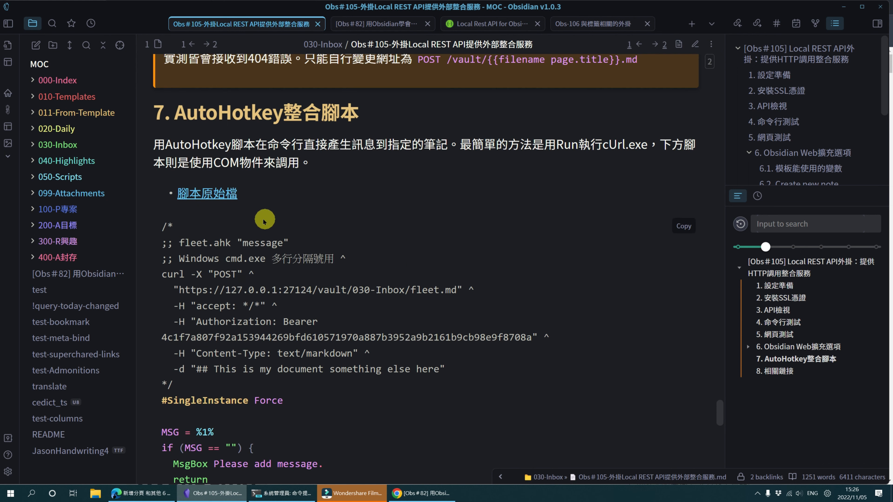
click(208, 193)
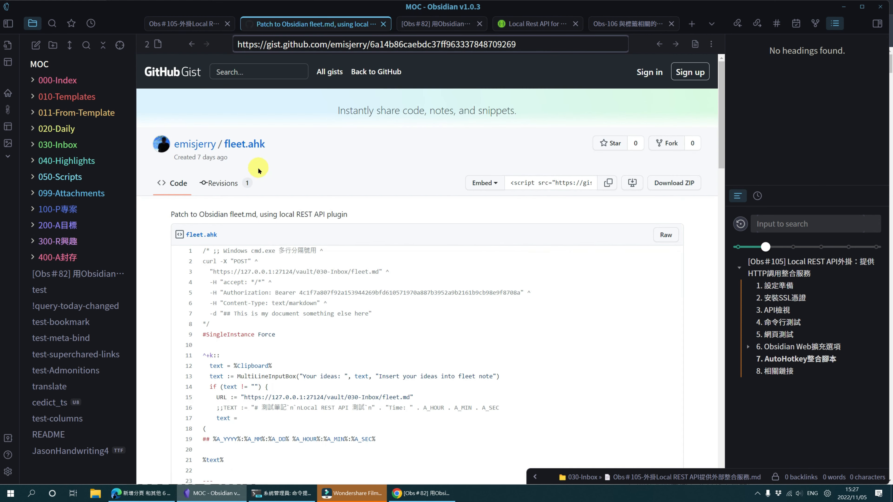
scroll(463, 334, down, 5)
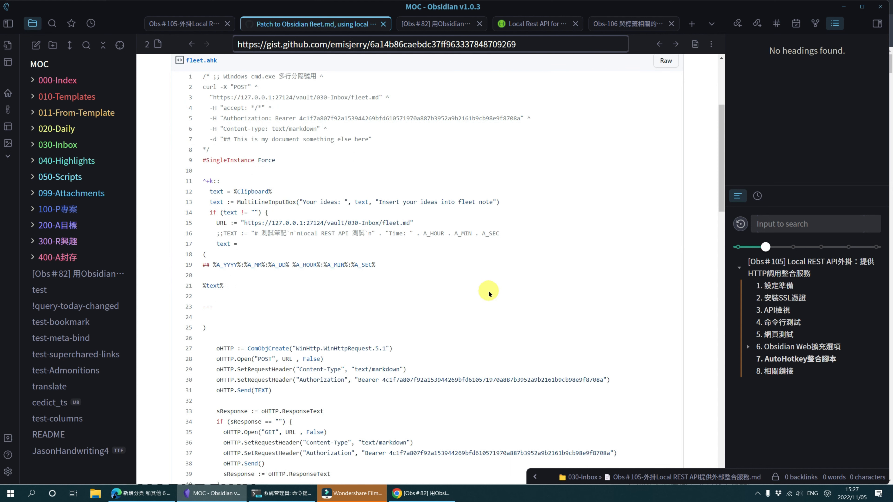
scroll(489, 294, up, 5)
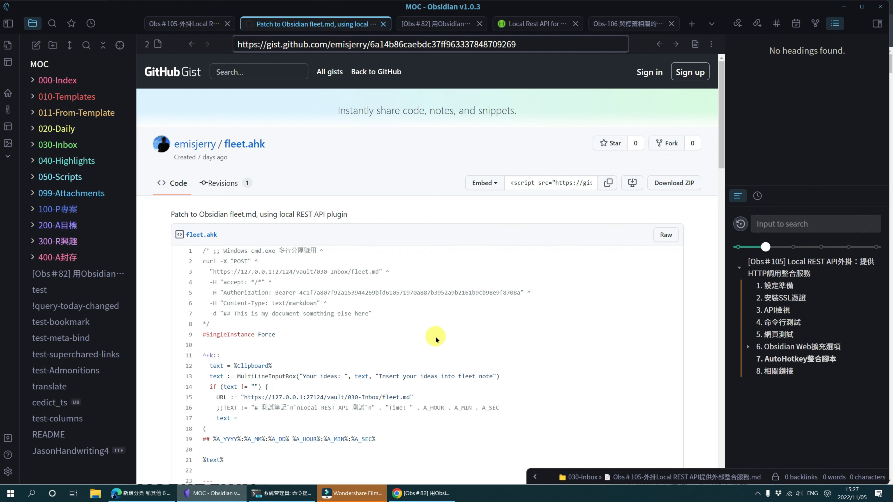
scroll(440, 340, down, 3)
Return to the Local REST API note and go back to its title and introduction
key(ctrl+shift+Tab)
scroll(445, 269, up, 10)
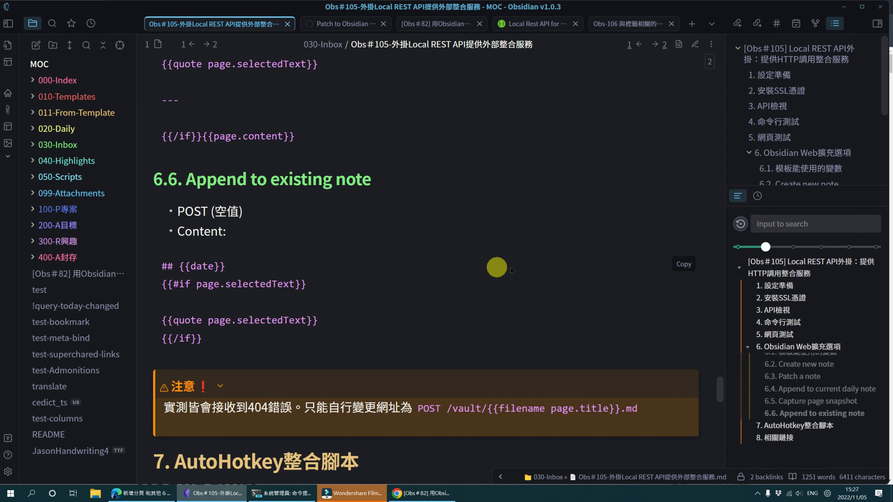
key(ctrl+Home)
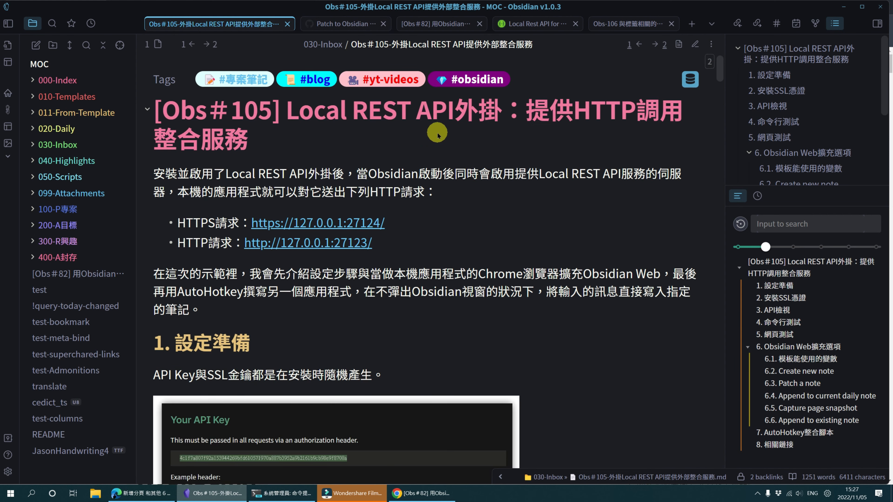